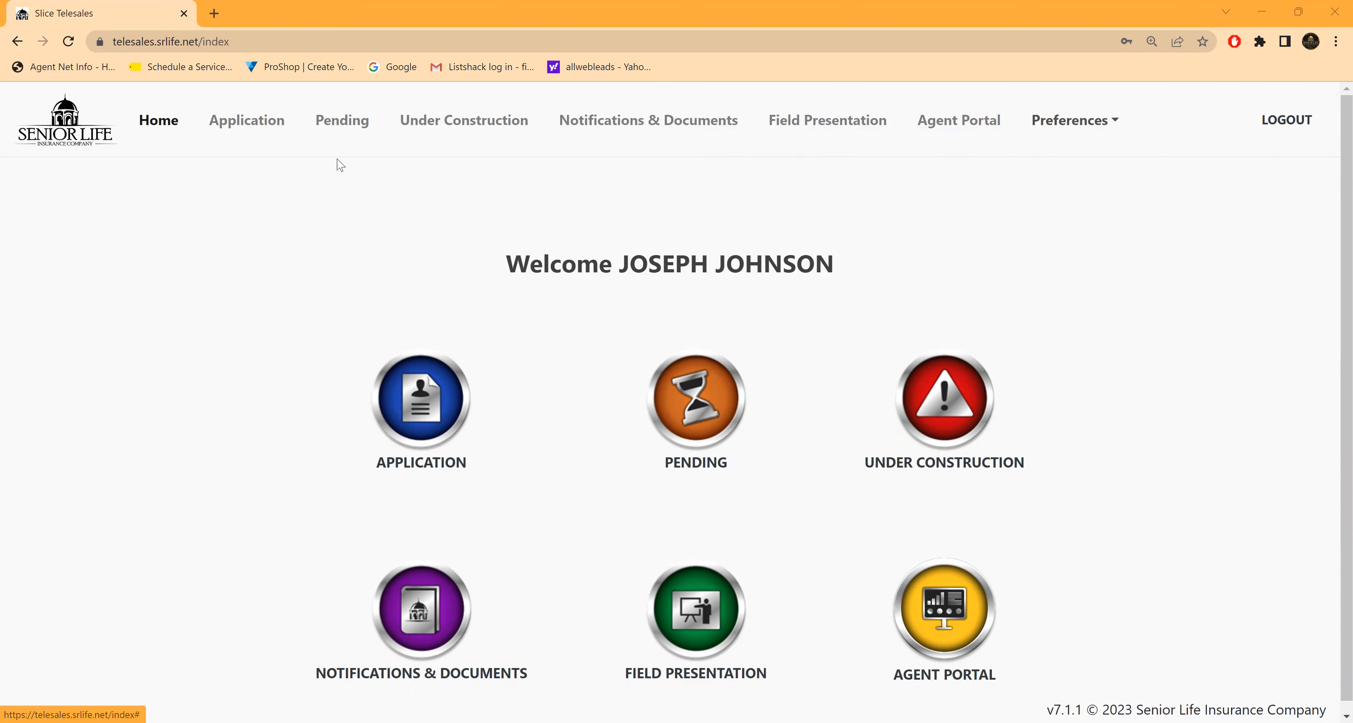
# Step: Review the recording, presentation and language preferences, close them unchanged, and start a new insurance application
pyautogui.click(1072, 128)
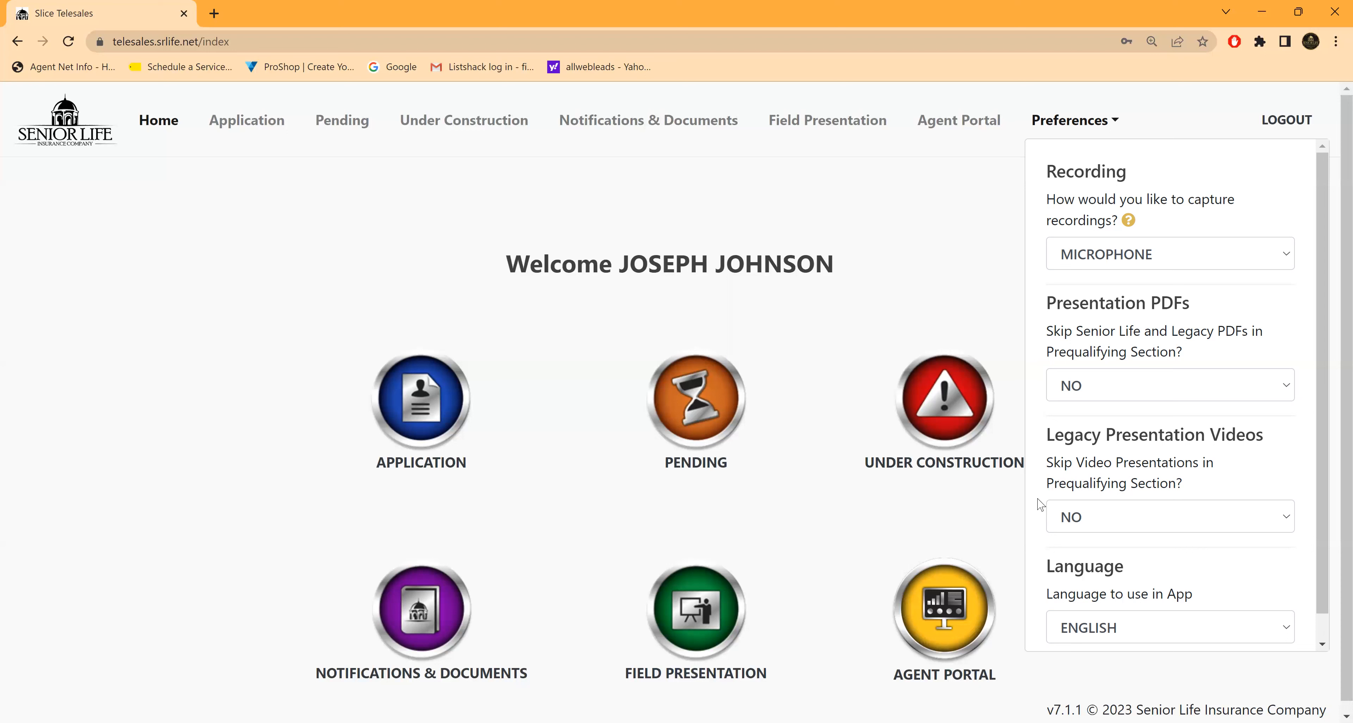
pyautogui.click(984, 524)
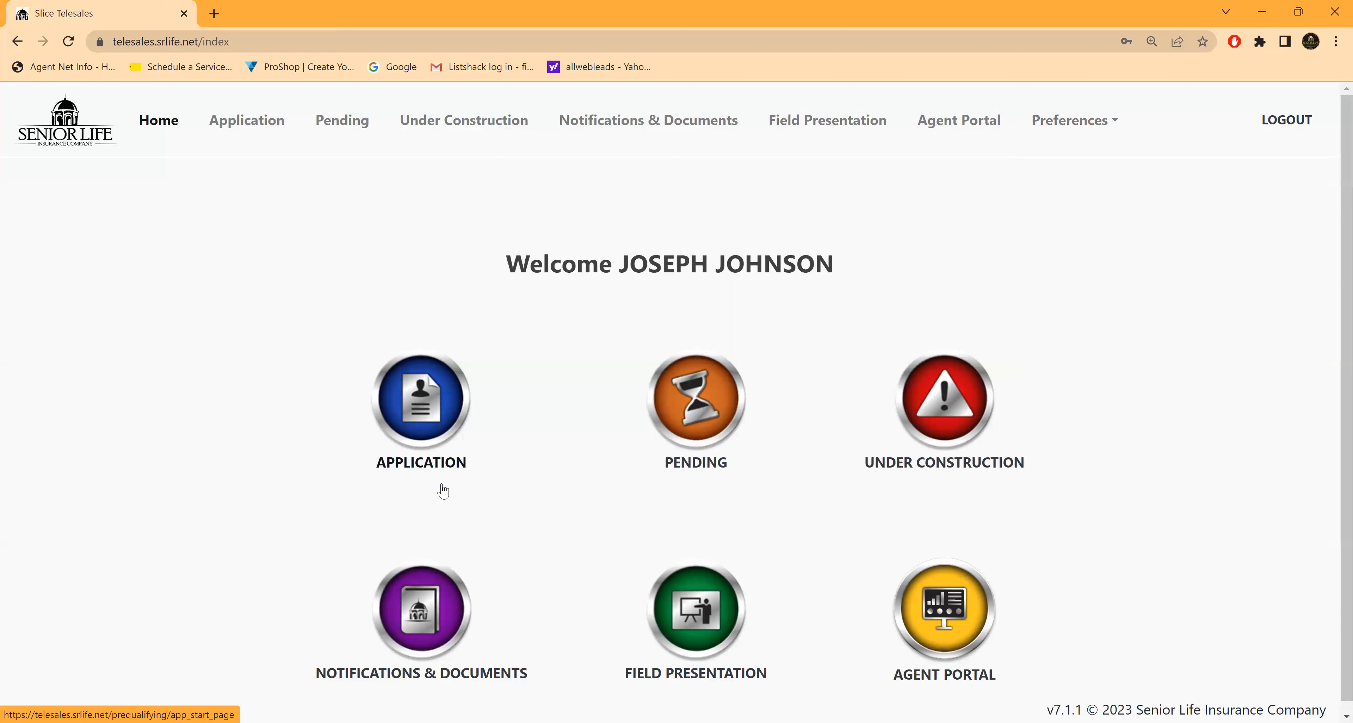
pyautogui.click(426, 410)
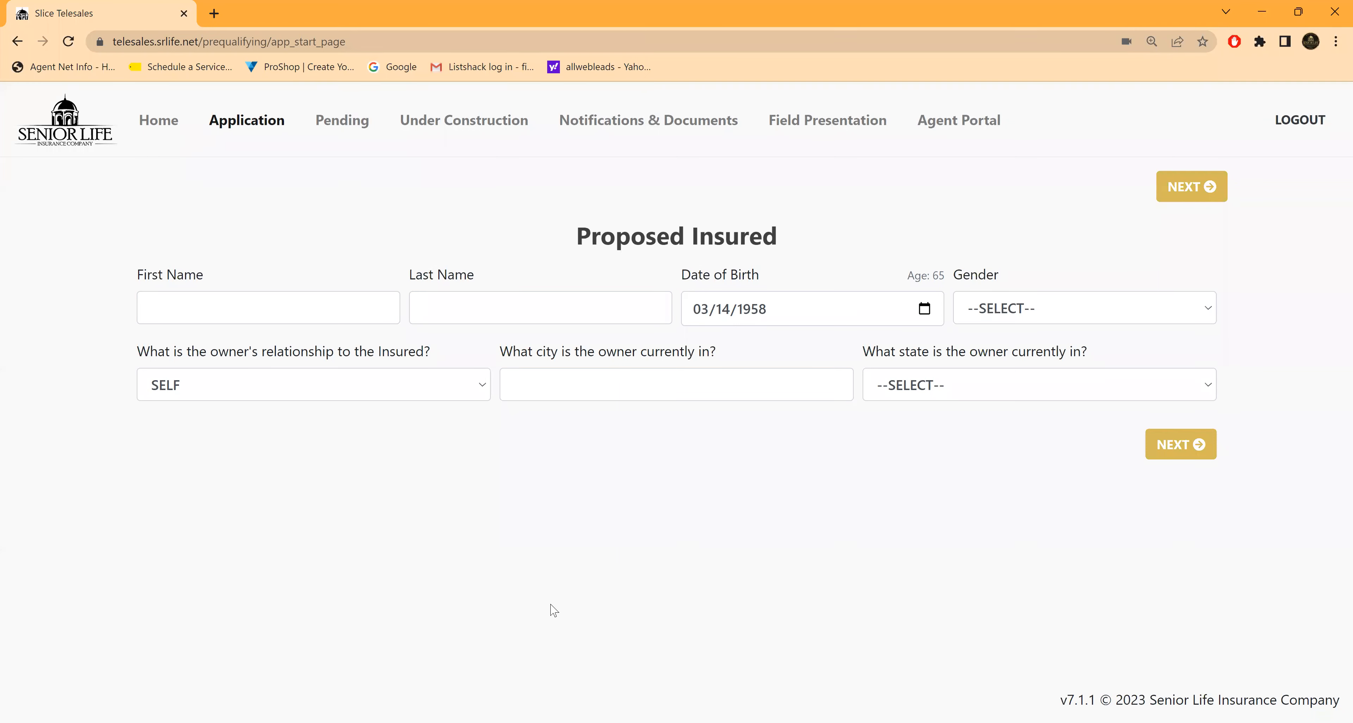
# Step: Enter the proposed insured's first and last name, keep the preset date of birth, and set the gender to FEMALE
pyautogui.click(177, 307)
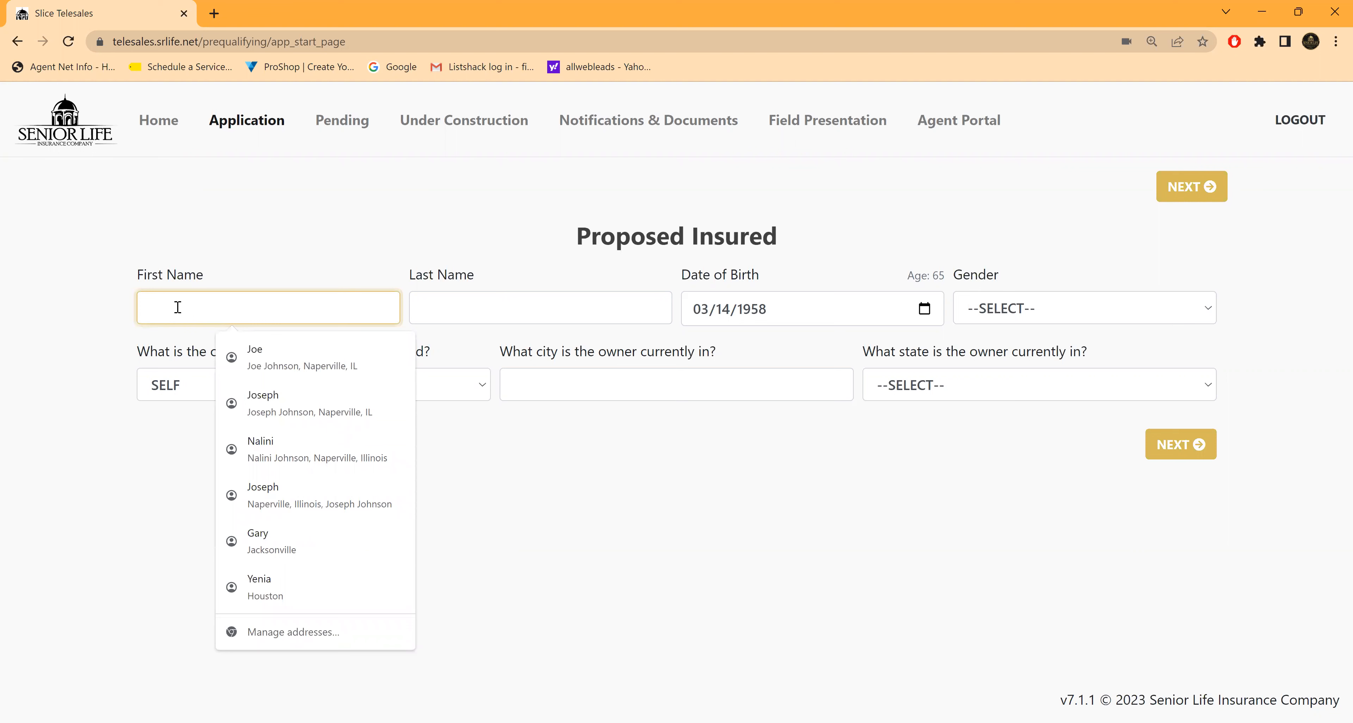
pyautogui.write('MARY')
pyautogui.press('Tab')
pyautogui.write('SMITH')
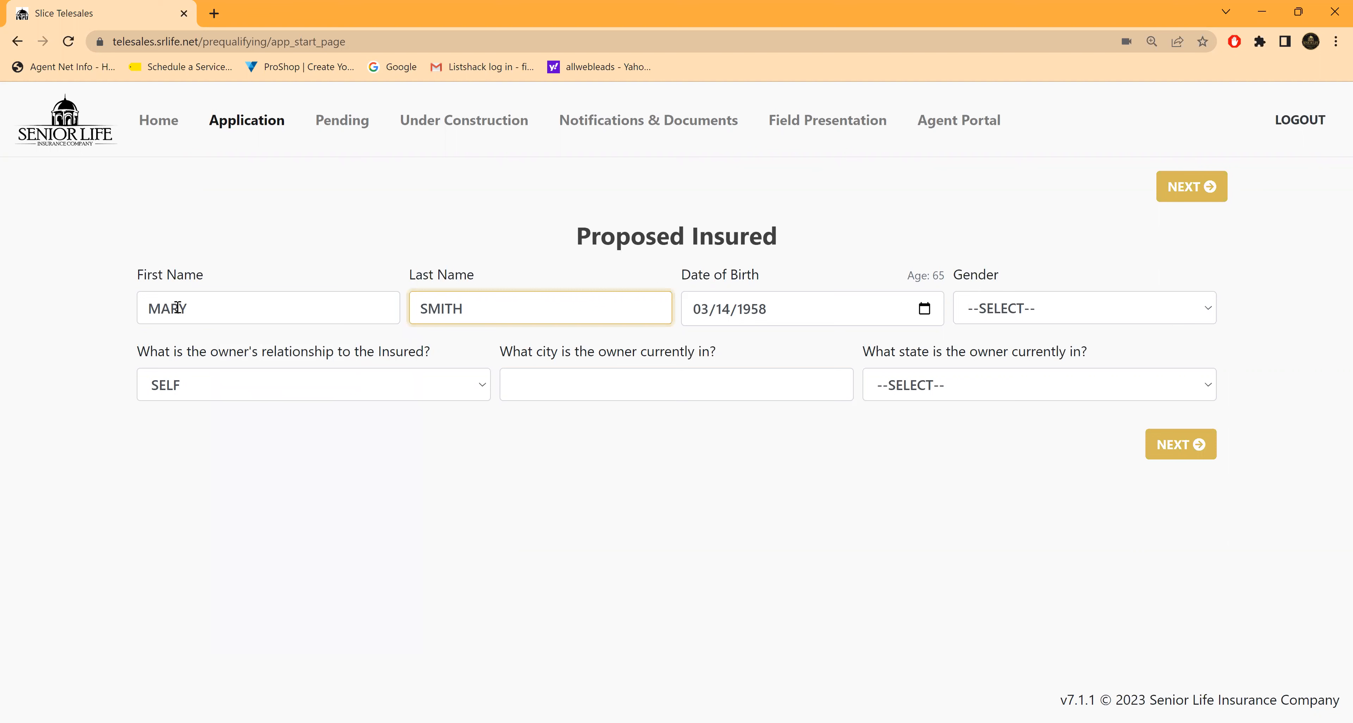
pyautogui.press('Tab')
pyautogui.press('Tab')
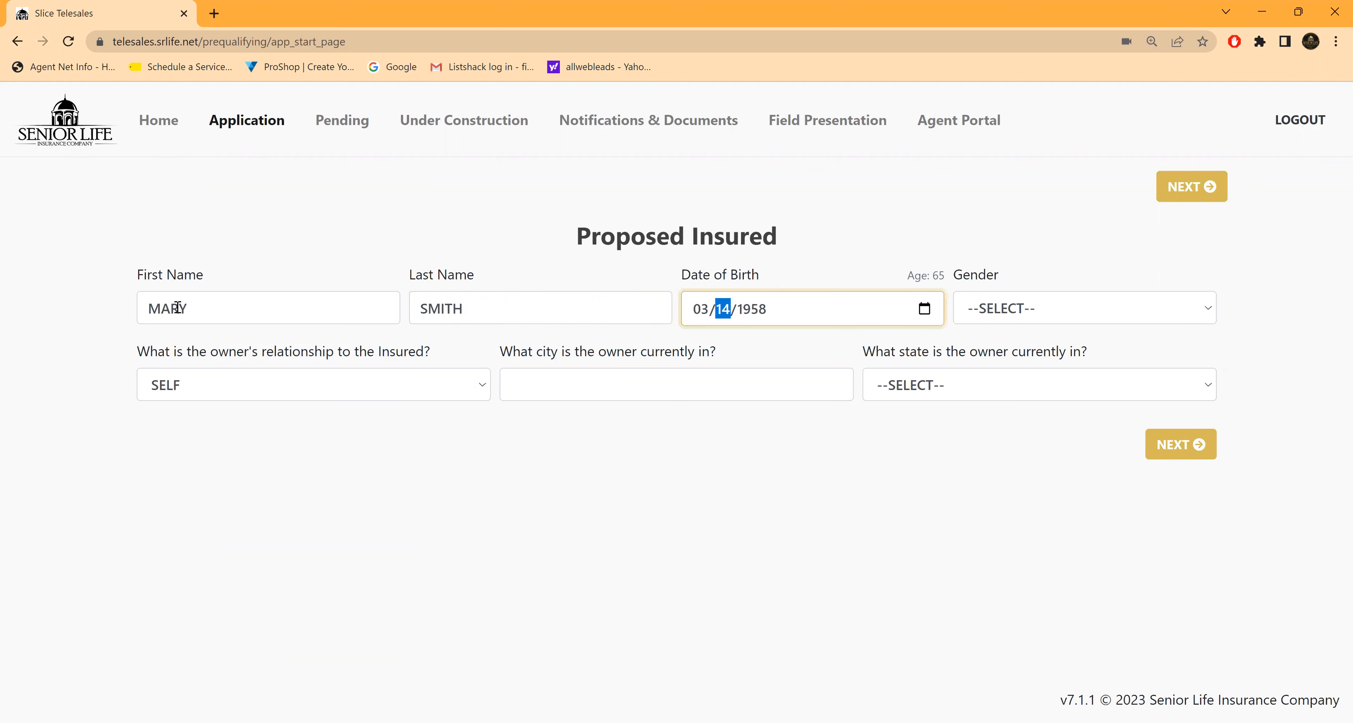
pyautogui.click(1211, 314)
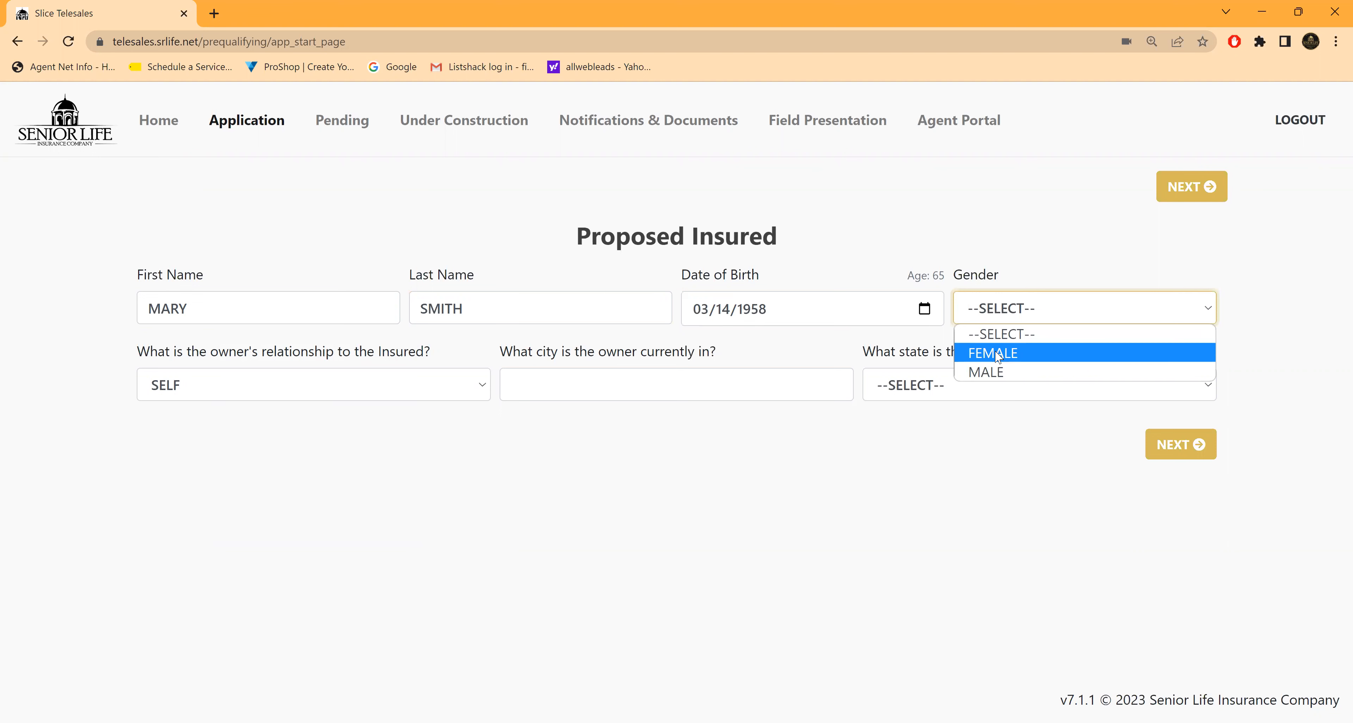
pyautogui.press('Return')
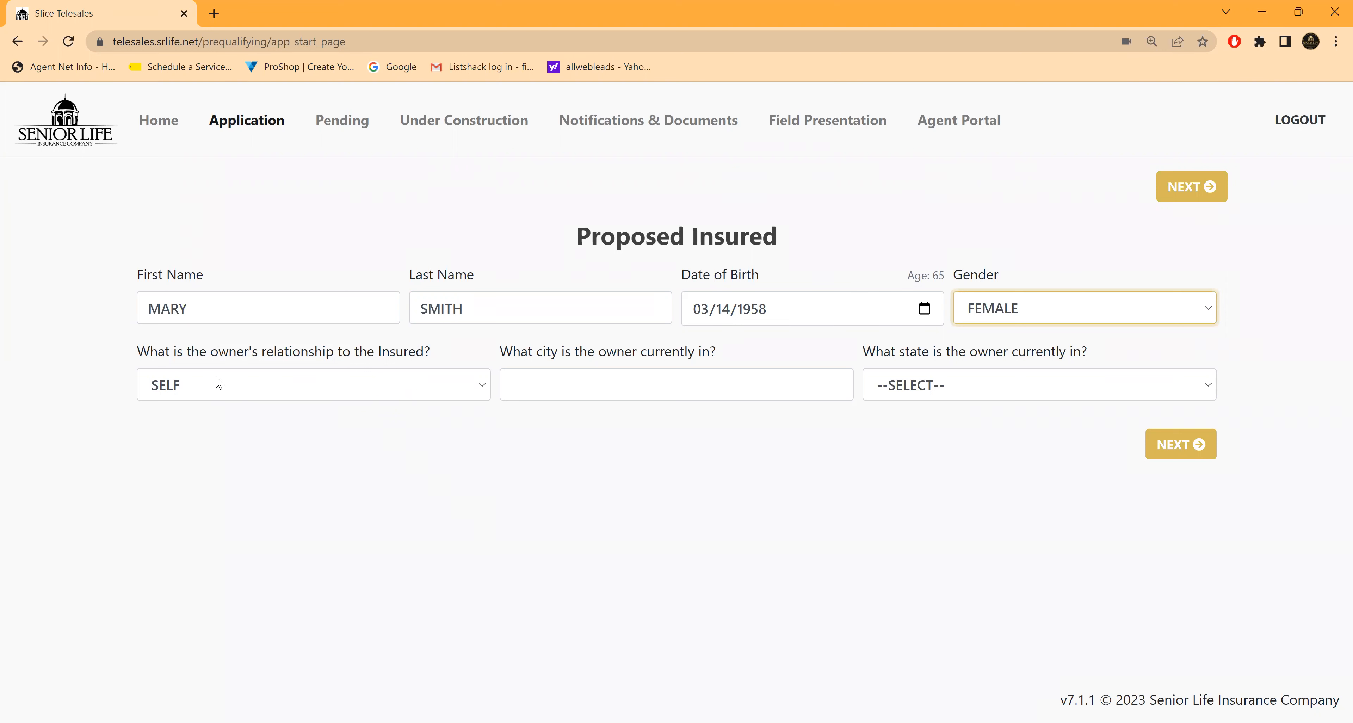
# Step: Set the owner's current city to CHICAGO and state to ILLINOIS, then submit the Proposed Insured page and accept the adult insureds notice
pyautogui.click(528, 382)
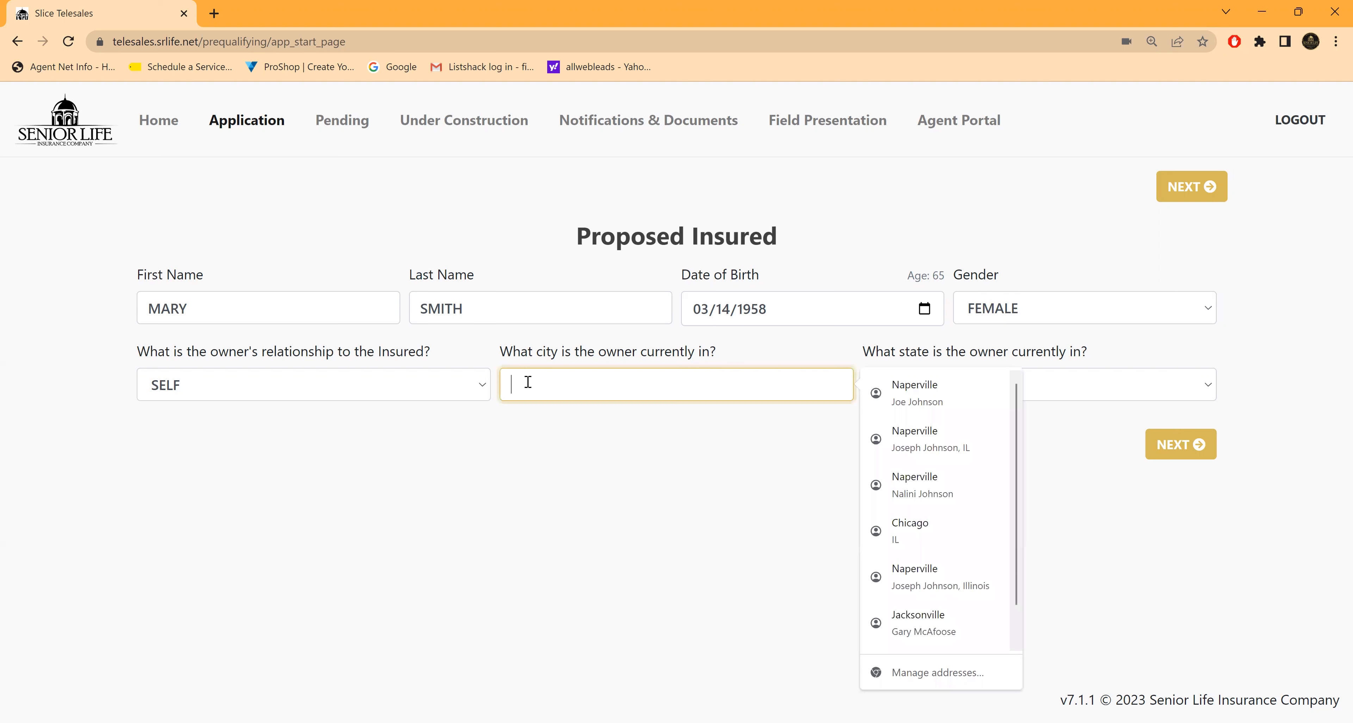
pyautogui.write('CHICAGO')
pyautogui.click(802, 451)
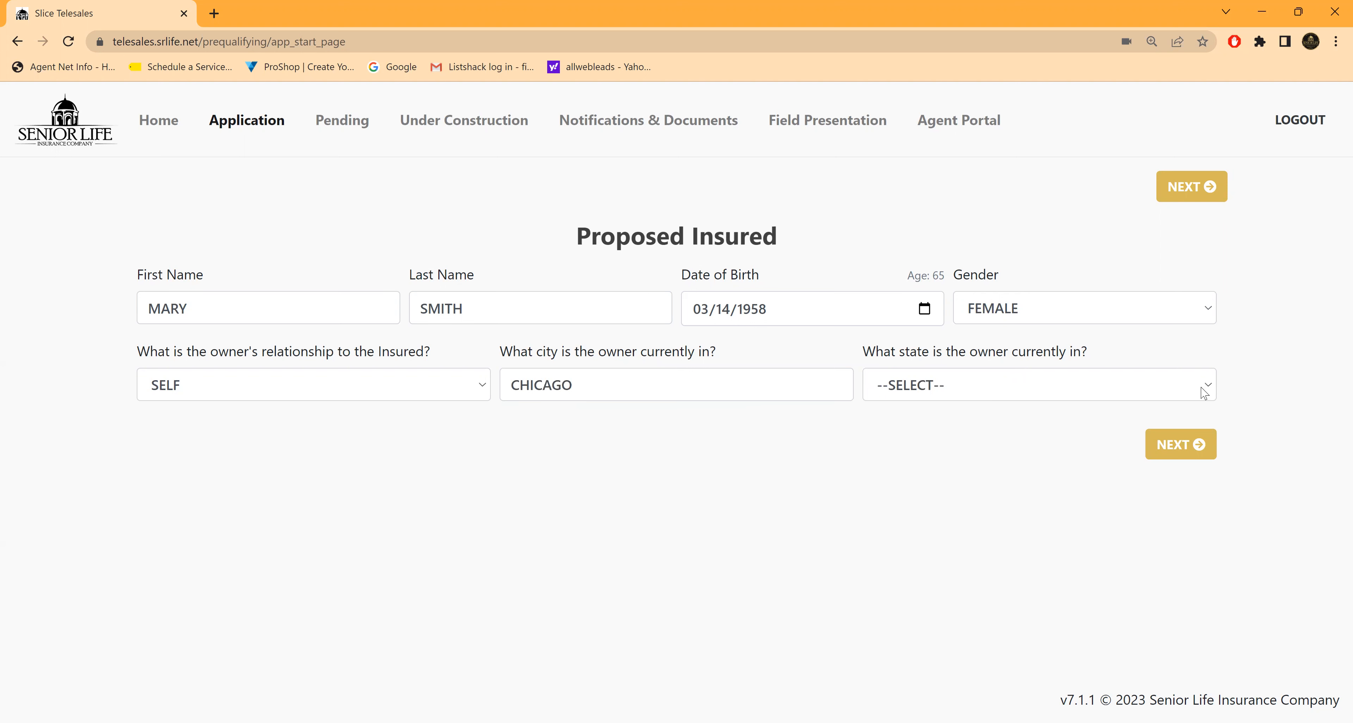
pyautogui.click(1183, 388)
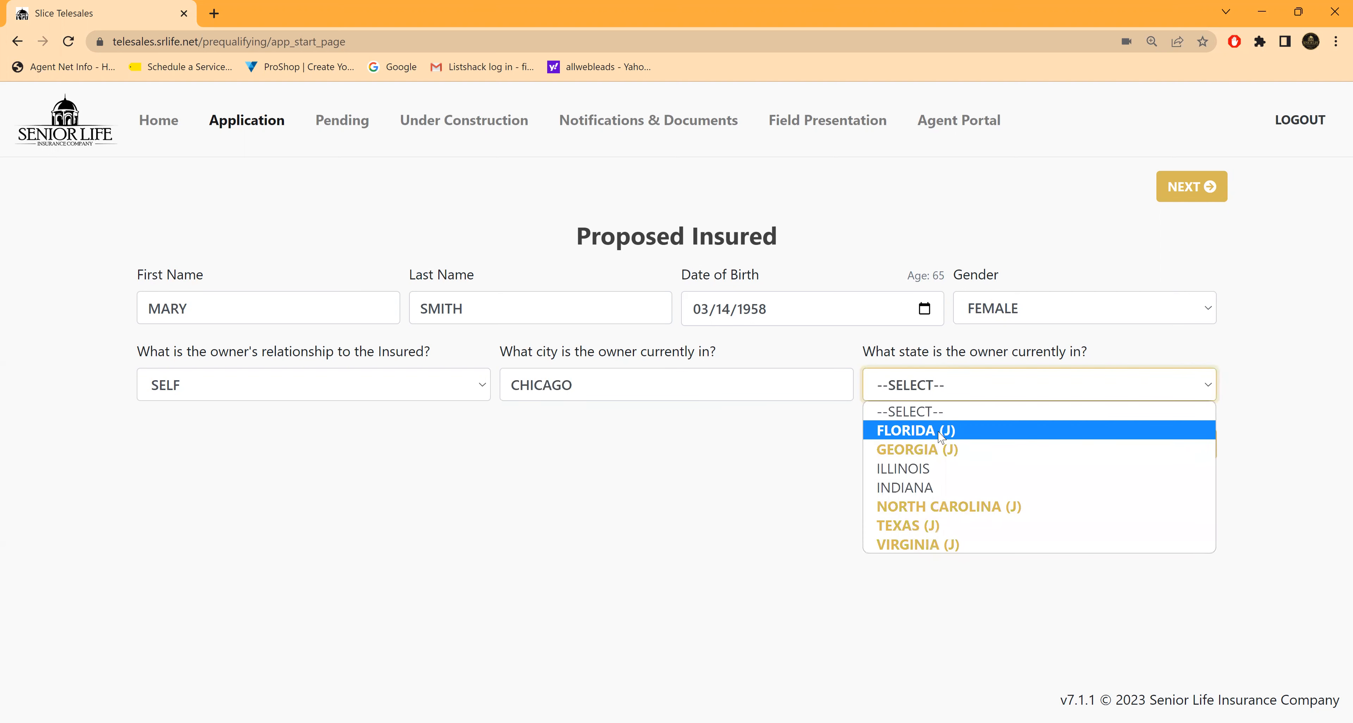
pyautogui.click(901, 469)
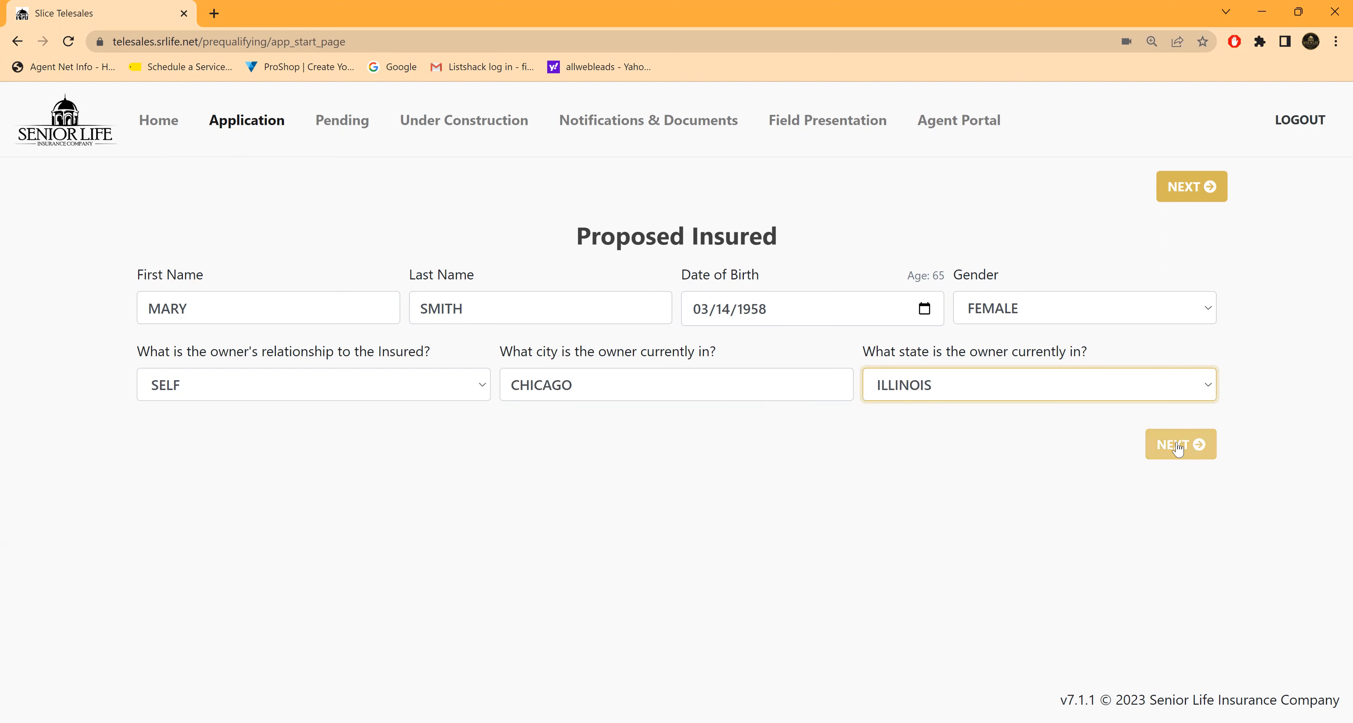
pyautogui.click(1177, 449)
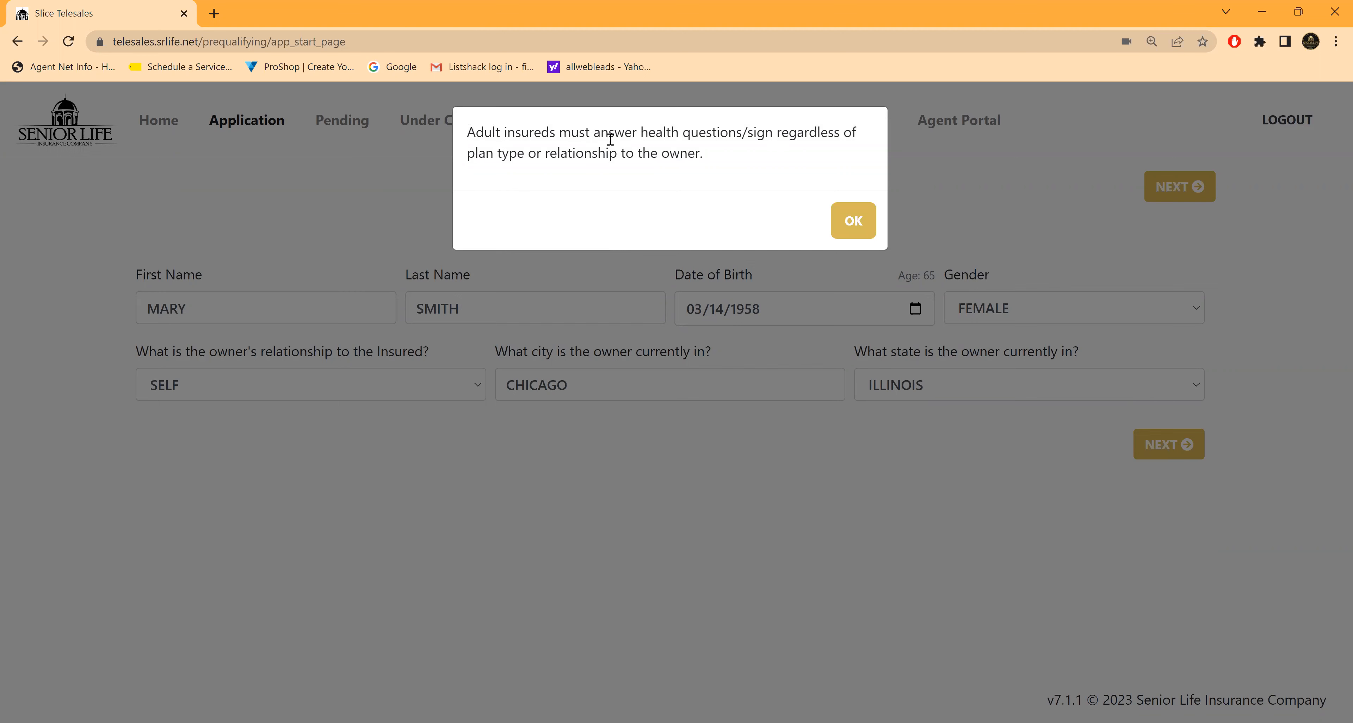
pyautogui.click(853, 220)
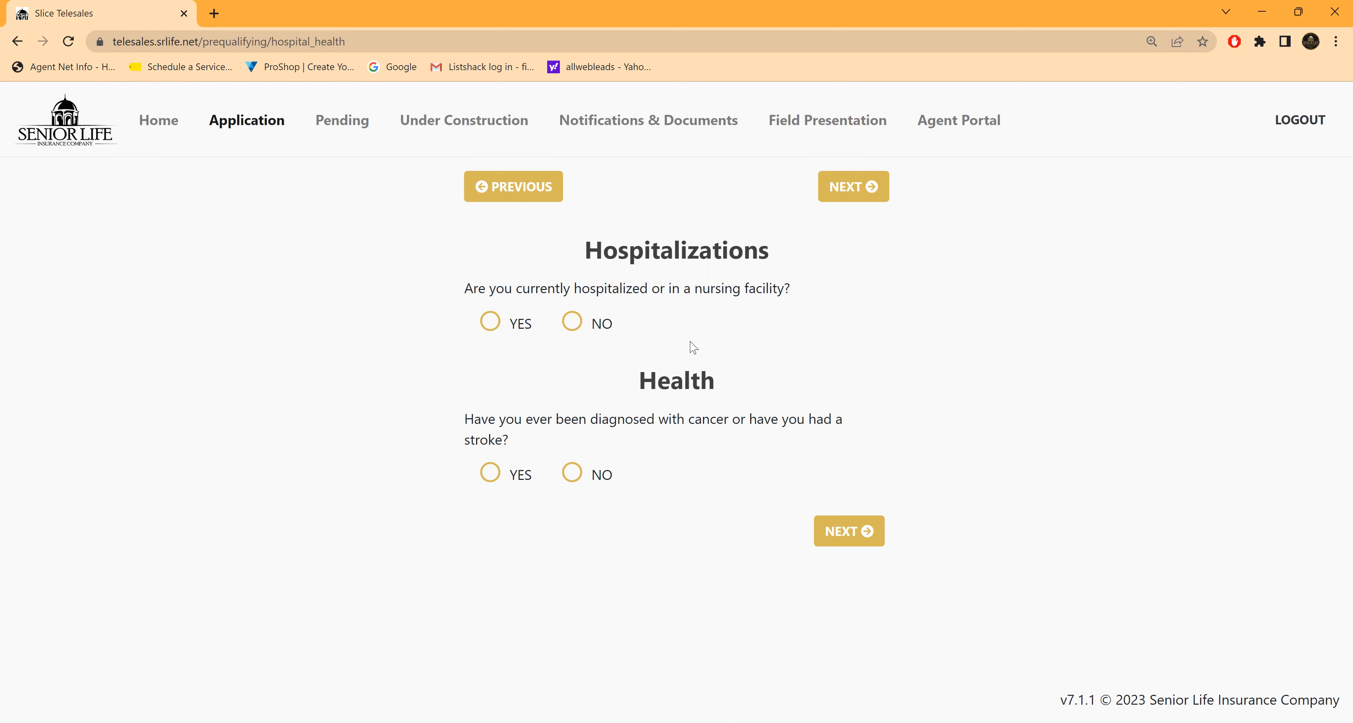
# Step: Answer NO to currently being hospitalized or in a nursing facility
pyautogui.click(573, 323)
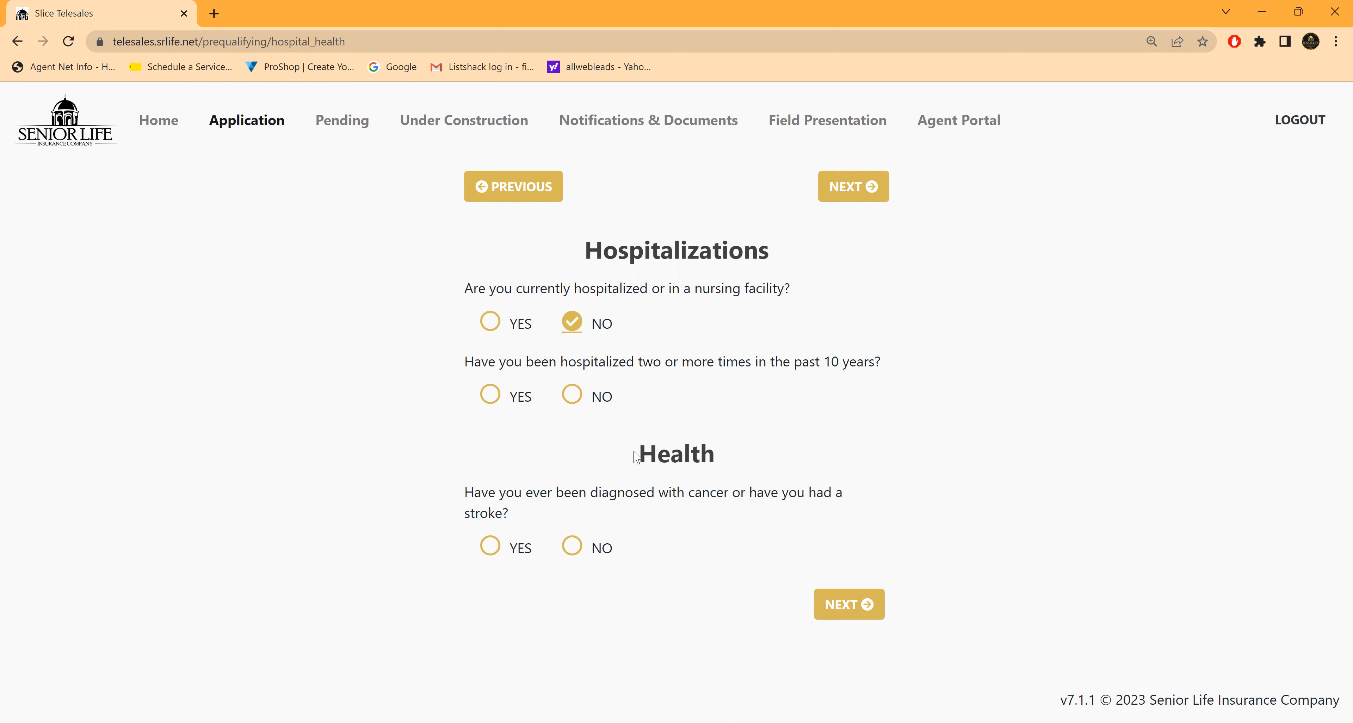
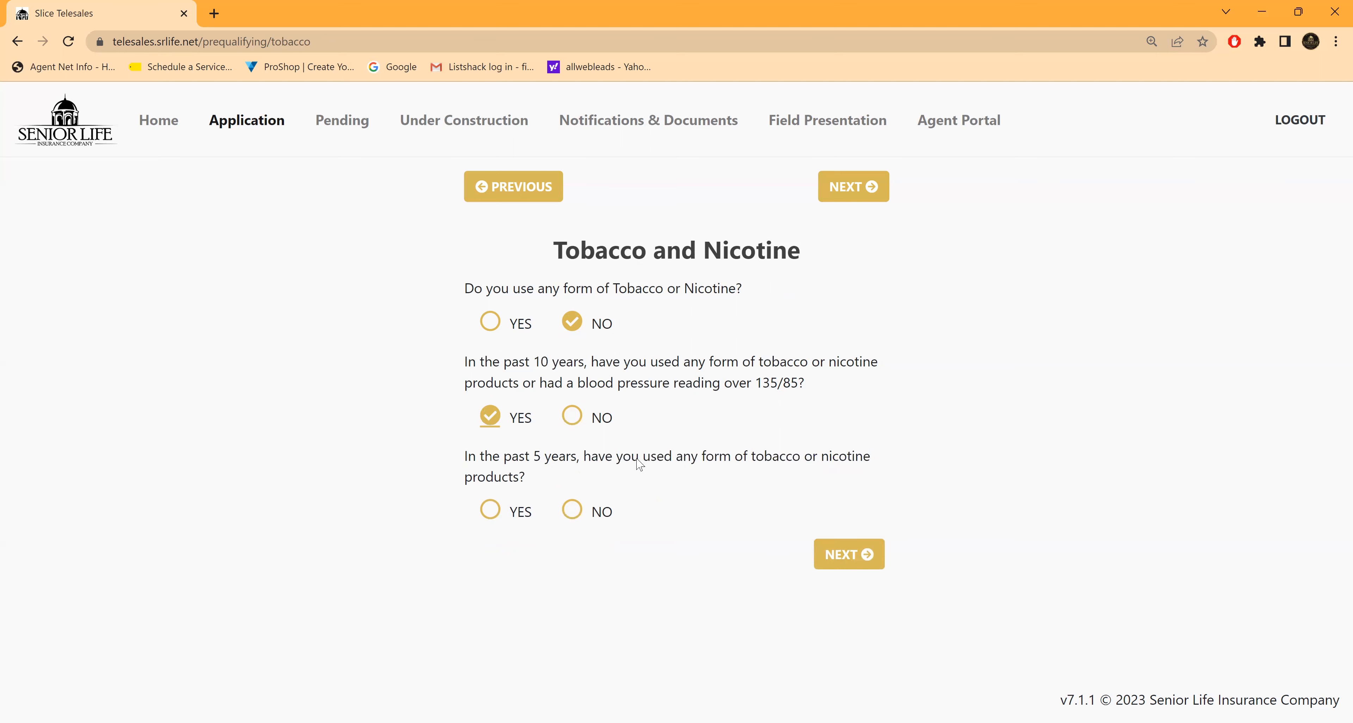
# Step: Answer NO to using tobacco or nicotine products in the past 5 years and submit the Tobacco and Nicotine page
pyautogui.click(574, 513)
pyautogui.click(490, 511)
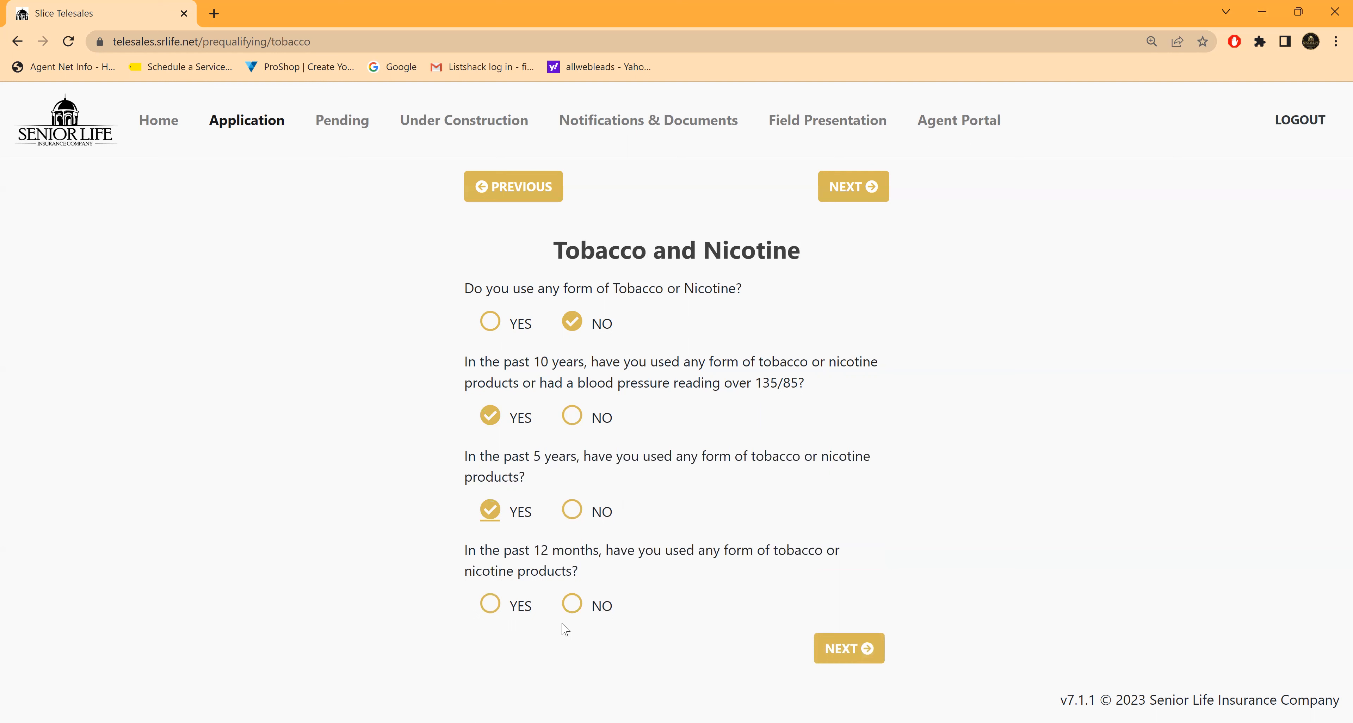
pyautogui.click(571, 510)
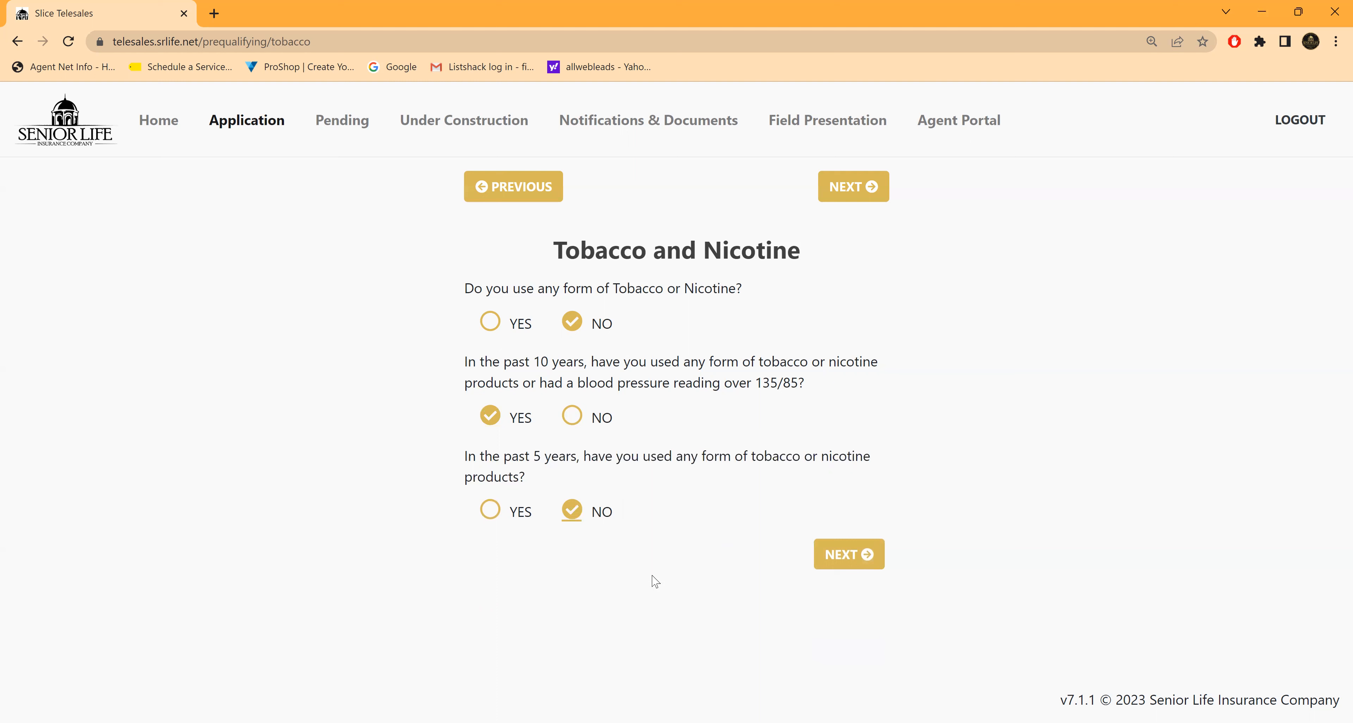
pyautogui.click(849, 555)
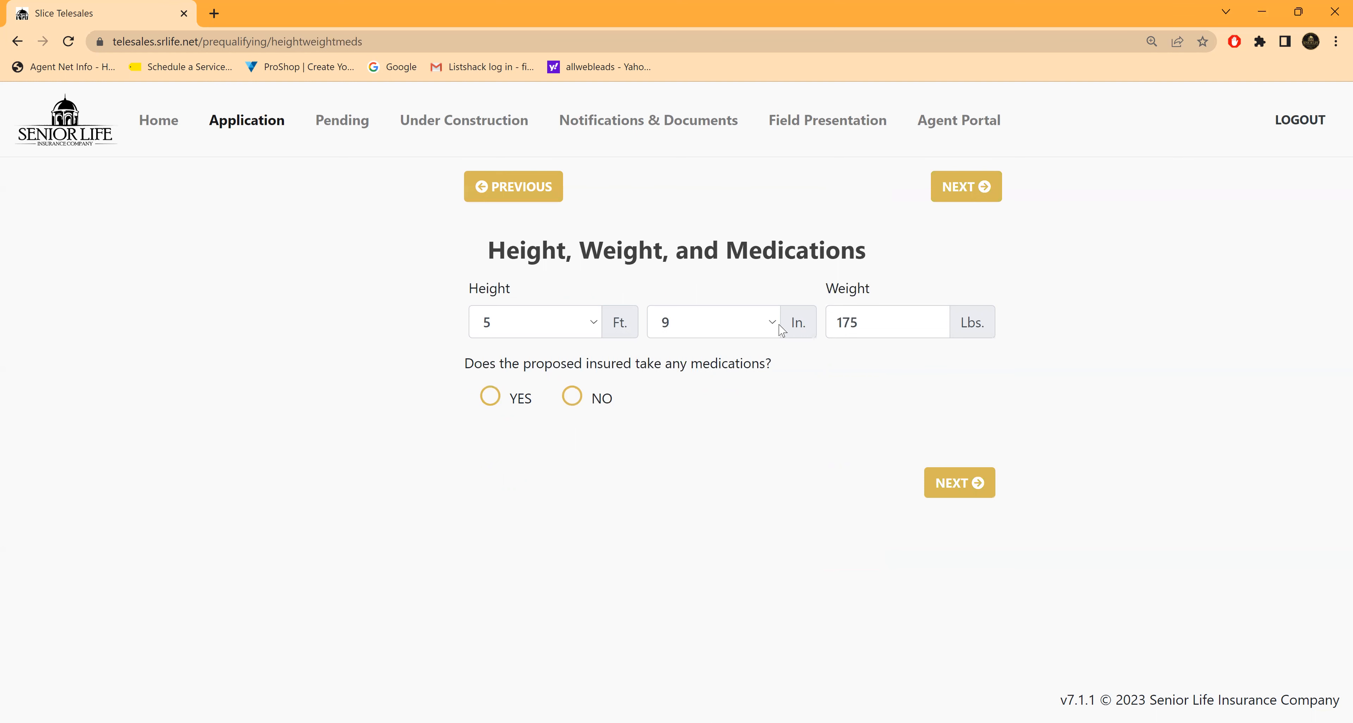
# Step: Set the proposed insured's weight to 205 lbs and answer YES to taking medications
pyautogui.click(889, 327)
pyautogui.press('BackSpace')
pyautogui.press('BackSpace')
pyautogui.press('BackSpace')
pyautogui.write('205')
pyautogui.click(807, 436)
pyautogui.click(490, 399)
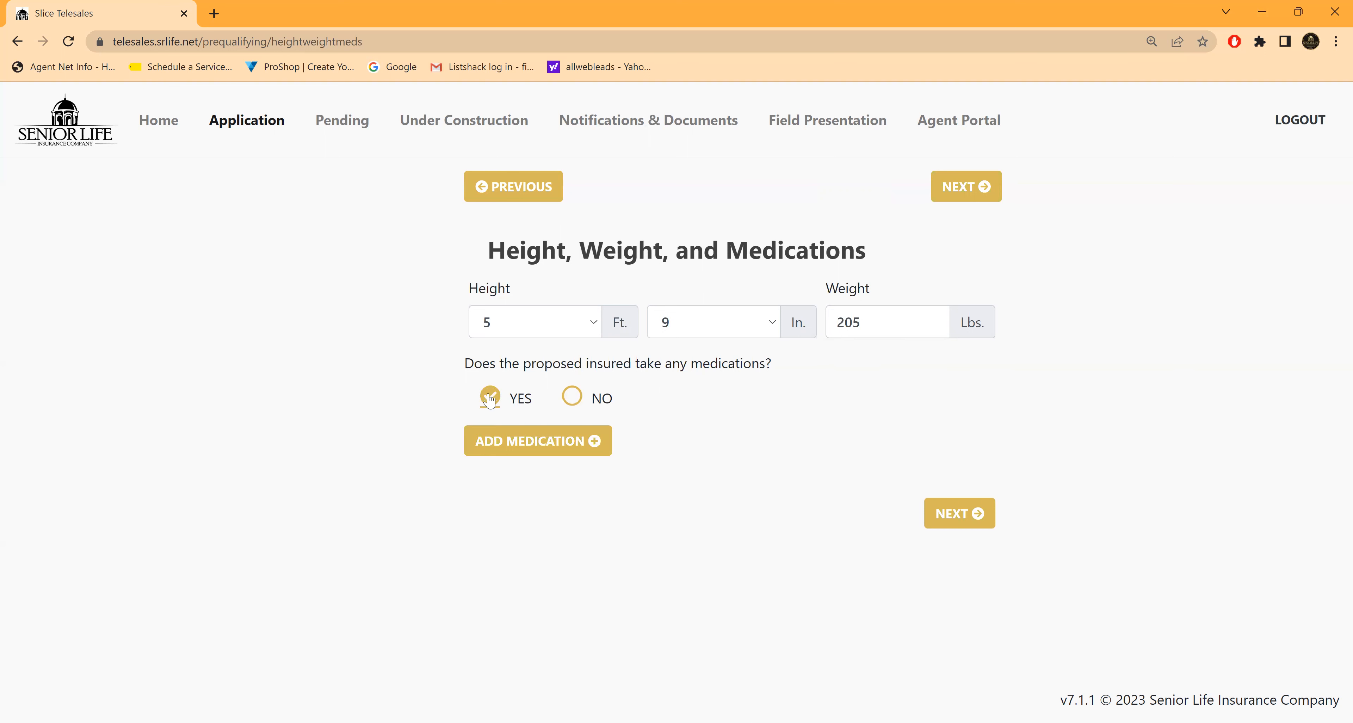
# Step: Find METFORMIN by searching for "metf" and add it to the medications with DIABETES as its usage
pyautogui.click(593, 447)
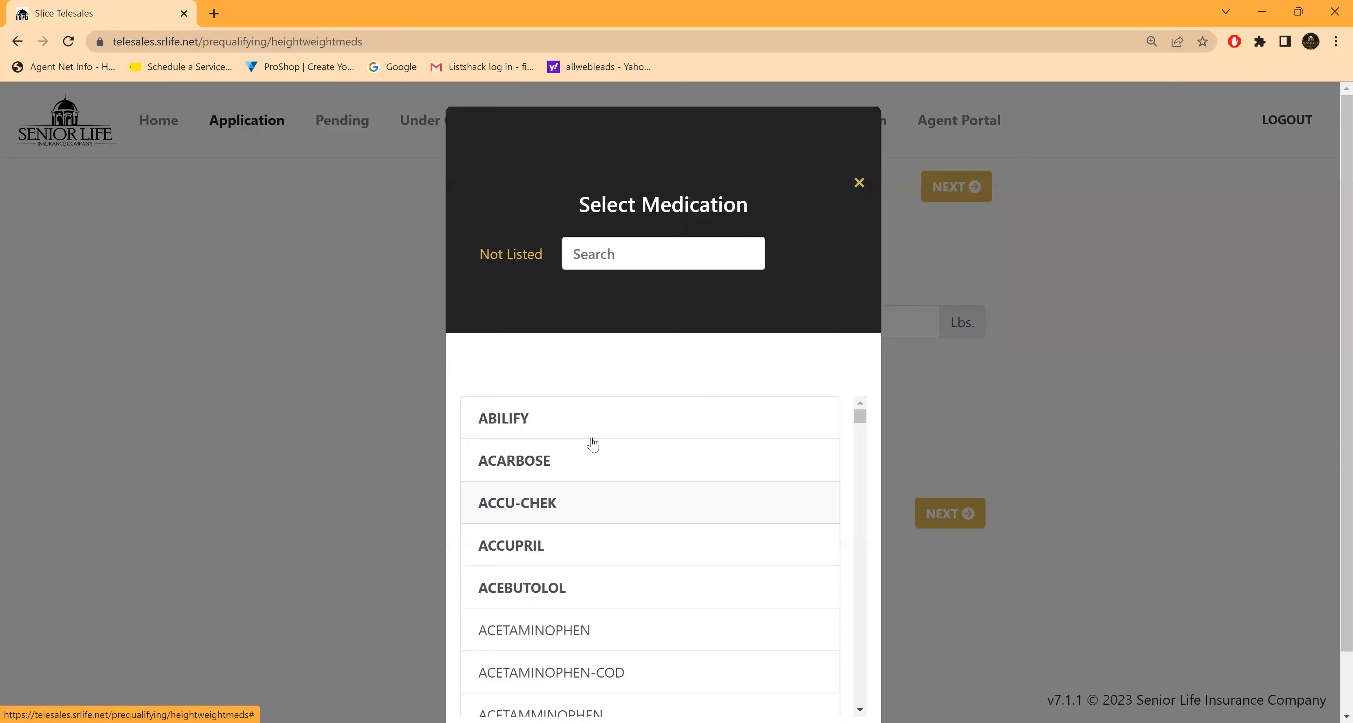
pyautogui.click(595, 255)
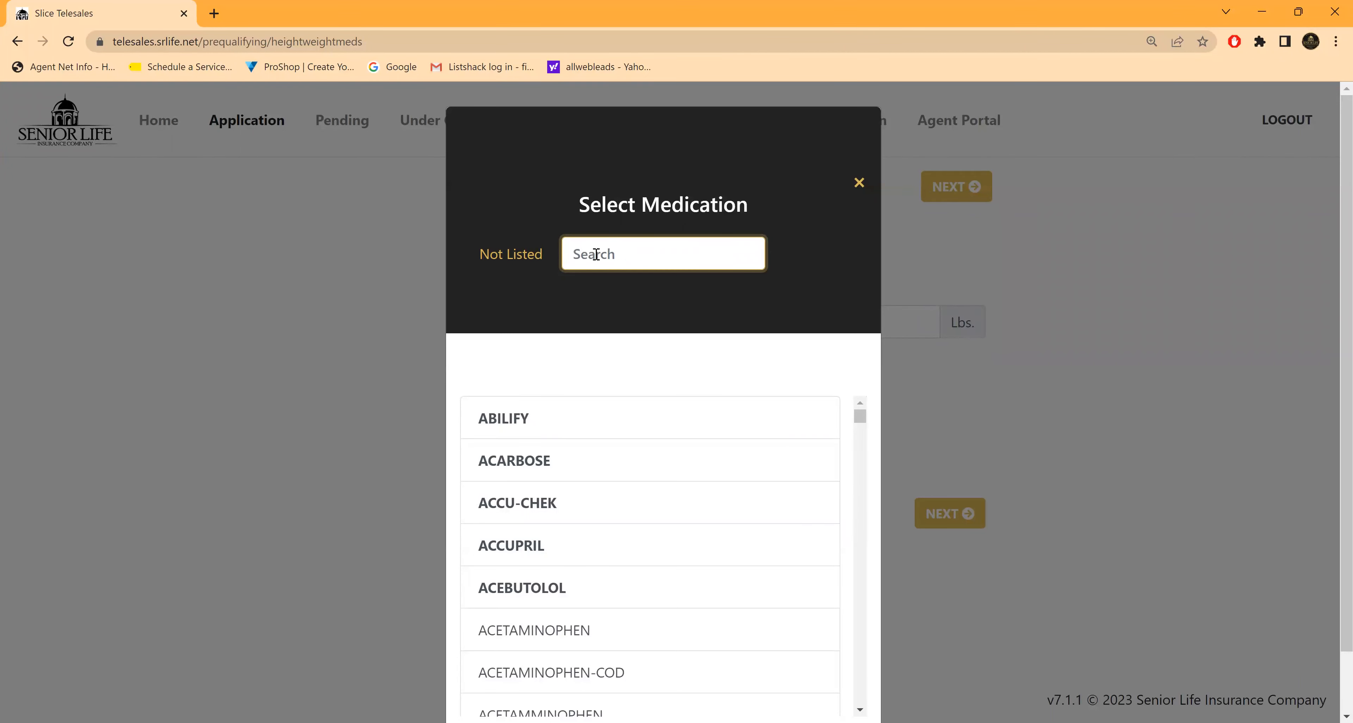
pyautogui.write('metf')
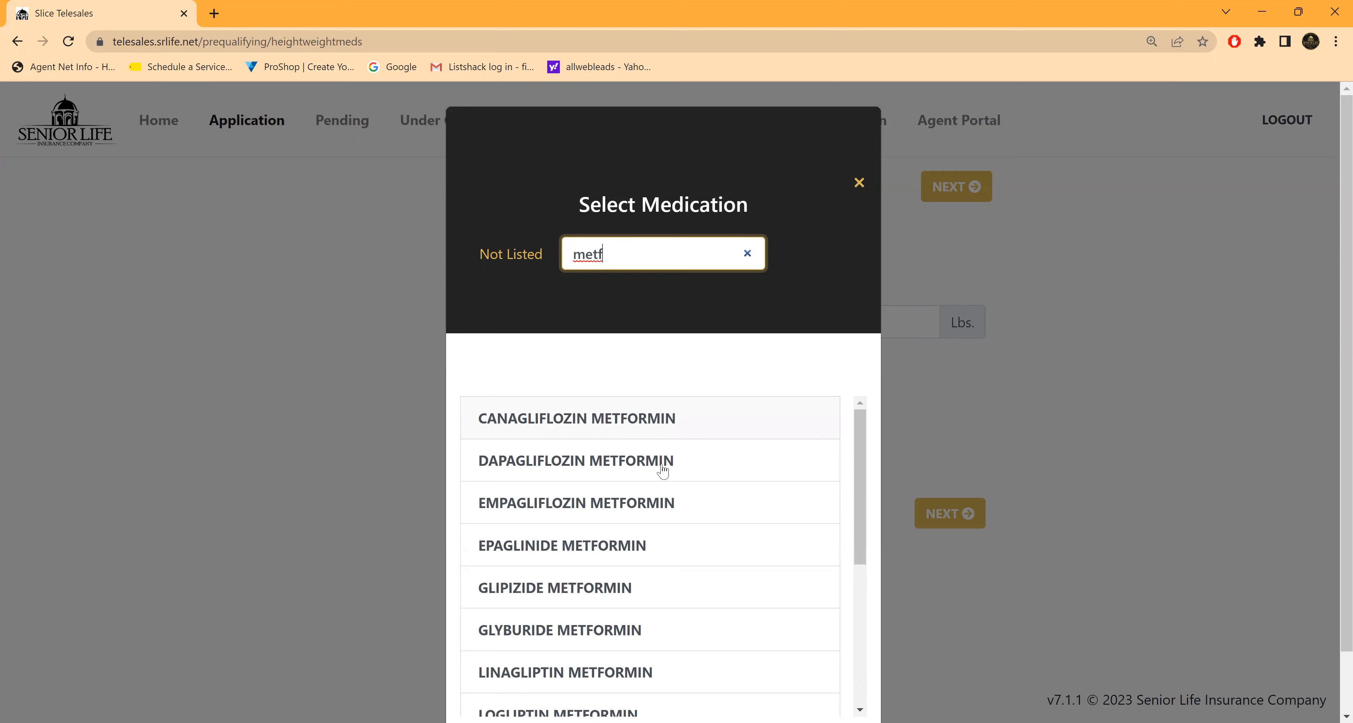
pyautogui.scroll(-3, 613, 520)
pyautogui.press('BackSpace')
pyautogui.press('BackSpace')
pyautogui.press('BackSpace')
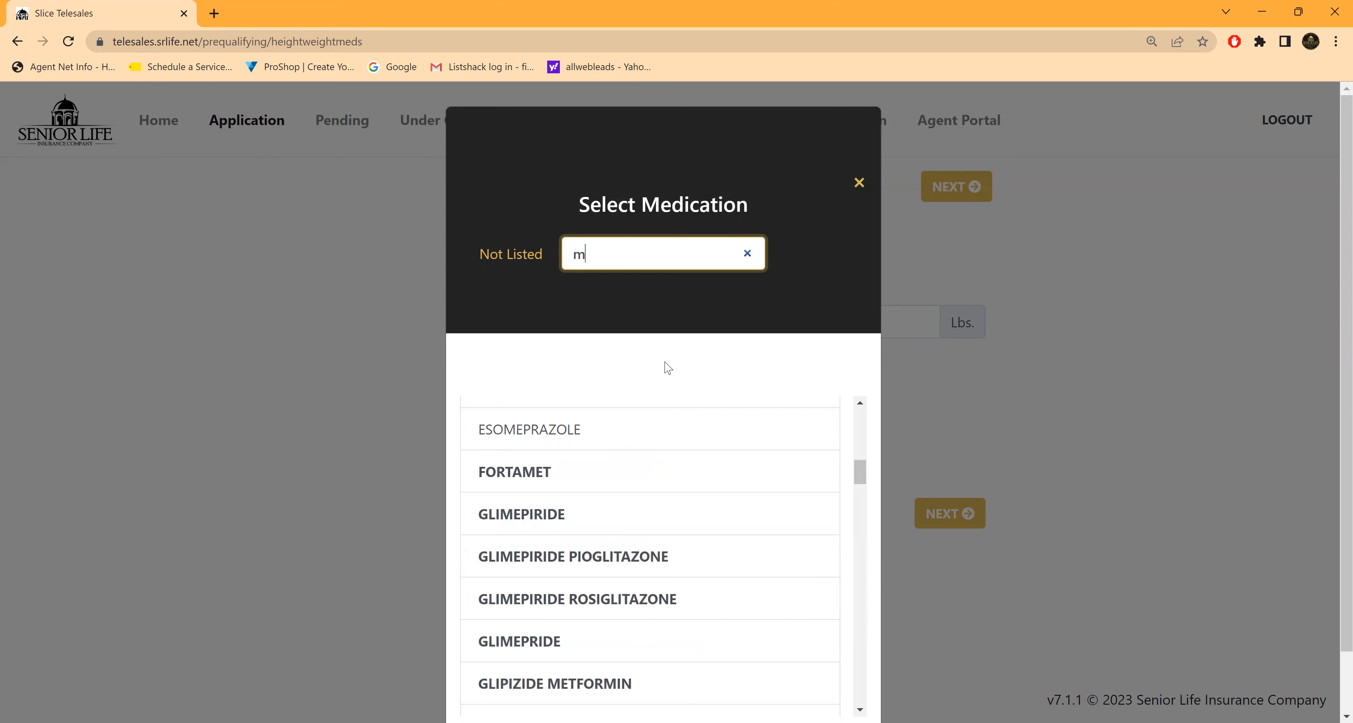
pyautogui.write('etf')
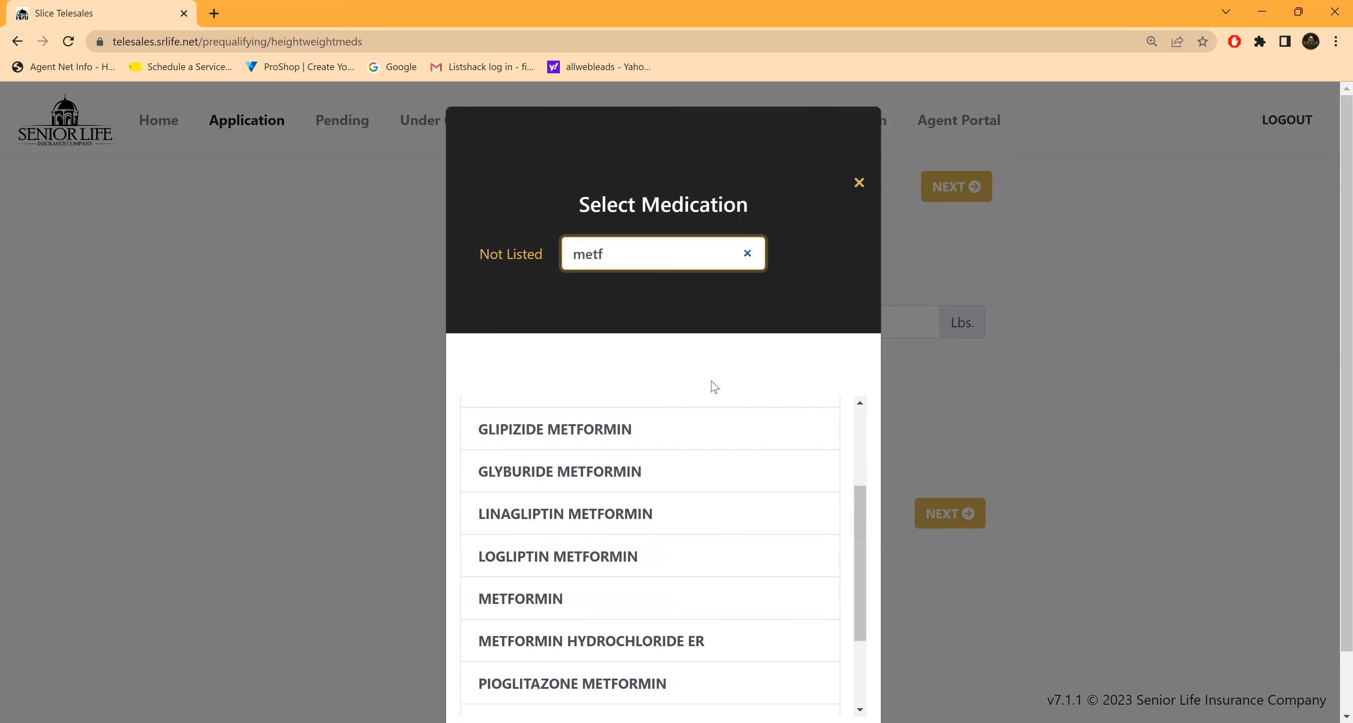
pyautogui.click(541, 600)
pyautogui.click(509, 434)
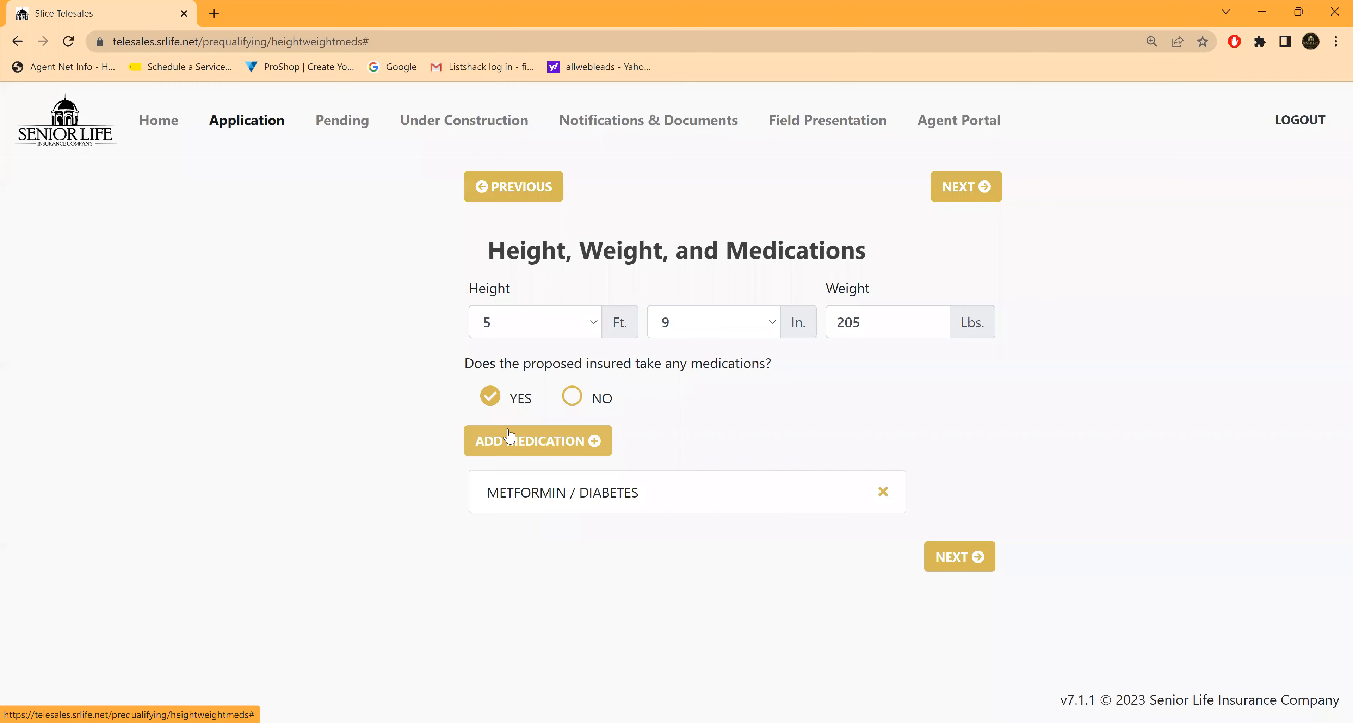
# Step: Add LISINOPRIL-HCTZ with HIGH BLOOD PRESSURE as its usage, then submit the Height, Weight, and Medications page
pyautogui.click(590, 439)
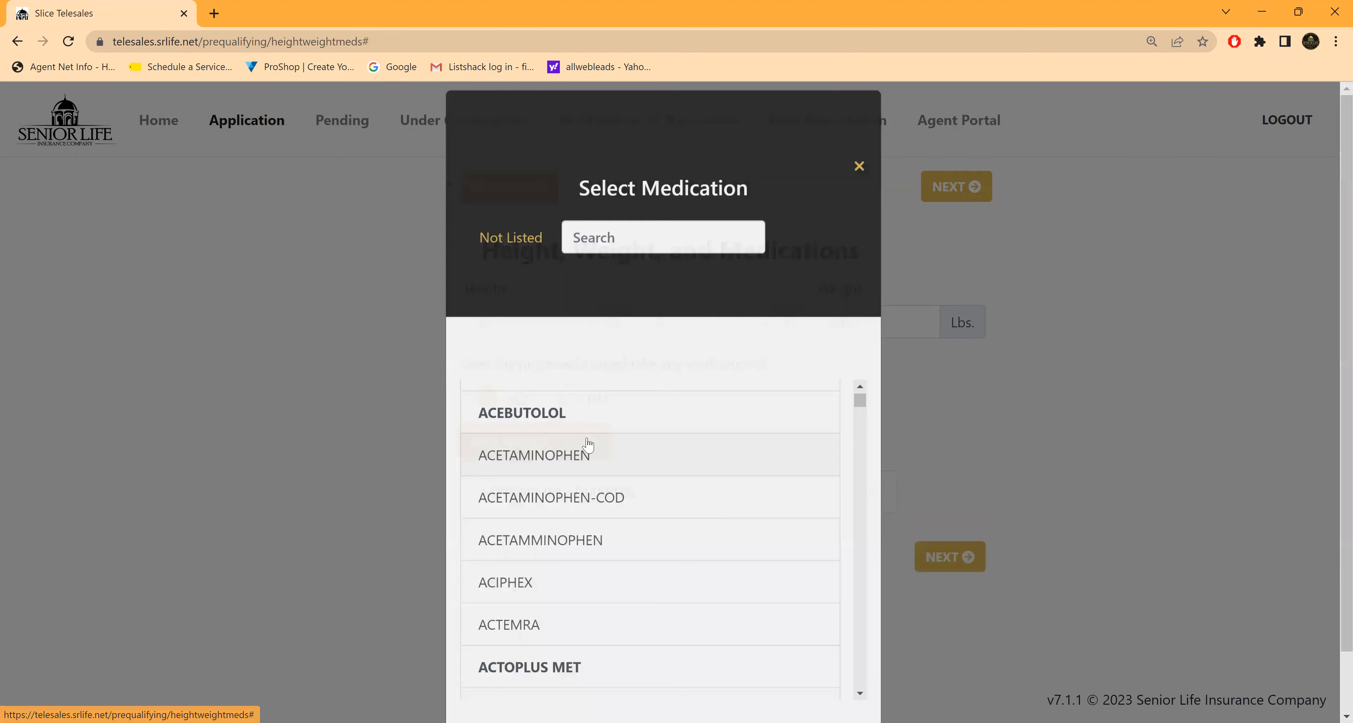
pyautogui.click(581, 259)
pyautogui.write('lis')
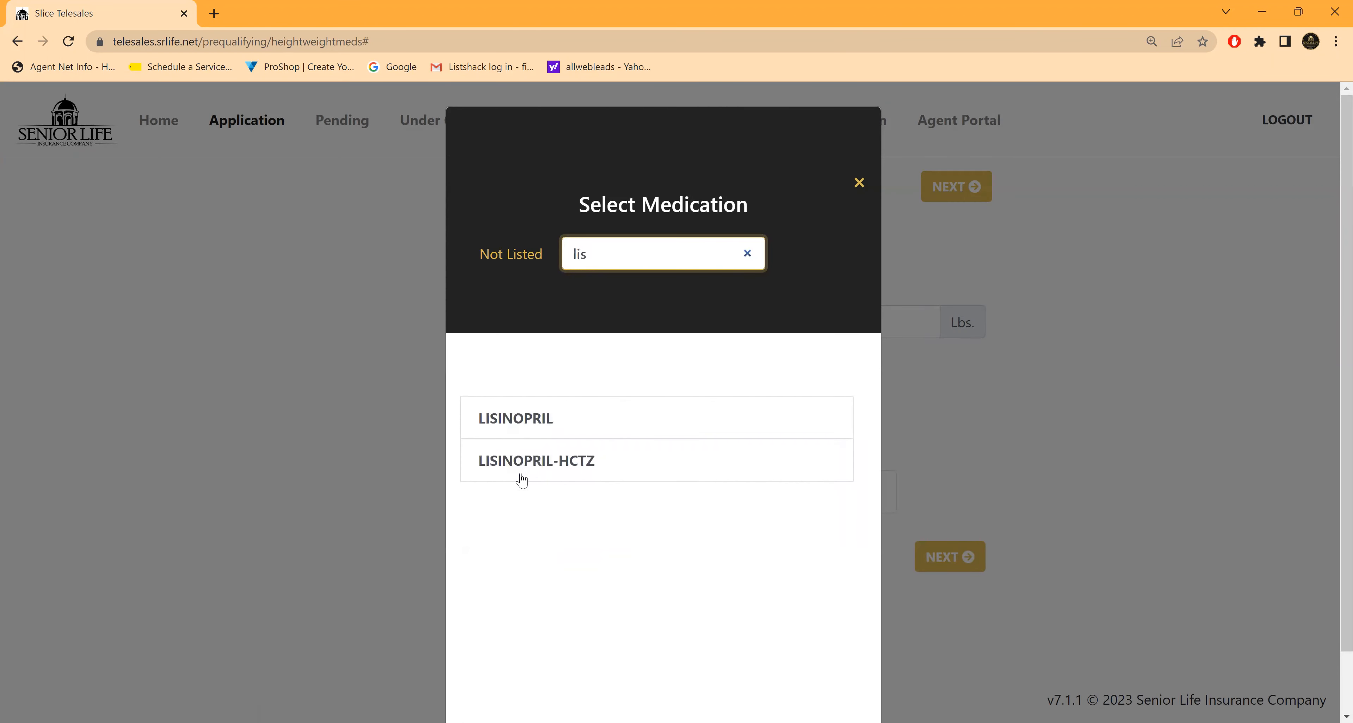
pyautogui.click(532, 460)
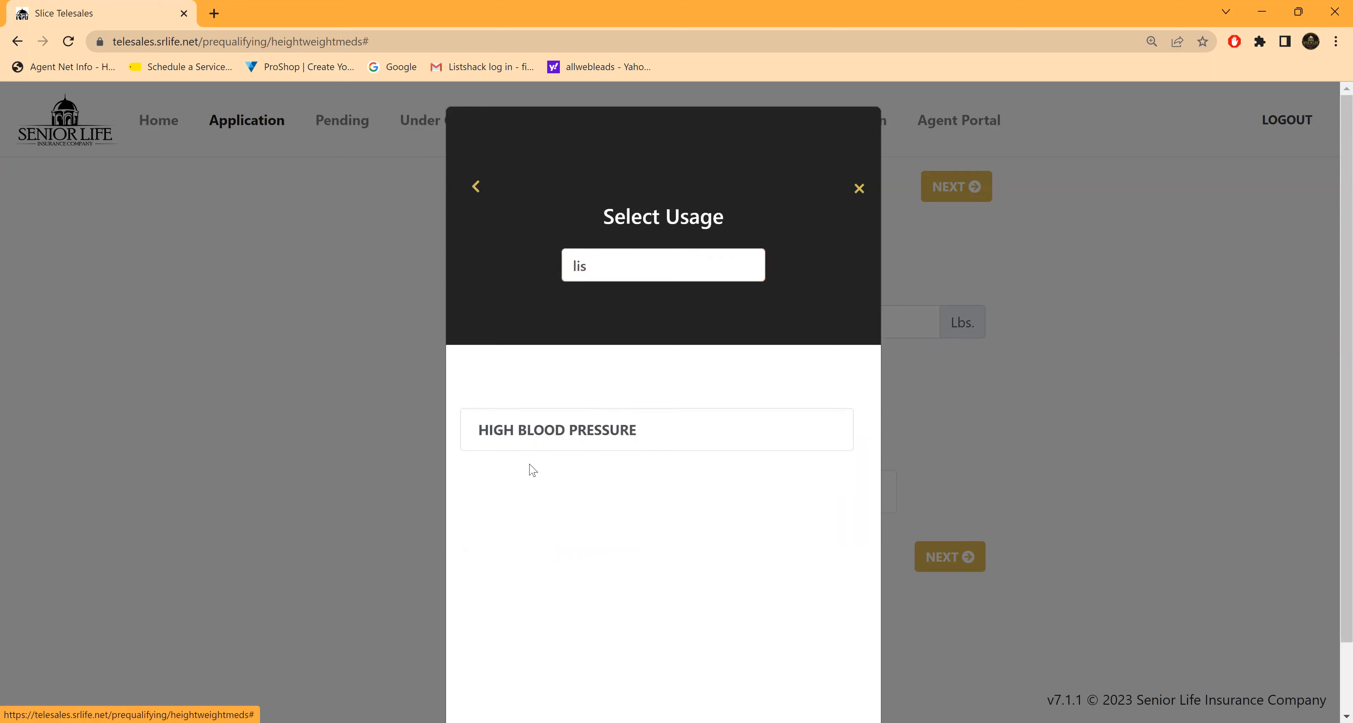
pyautogui.click(552, 428)
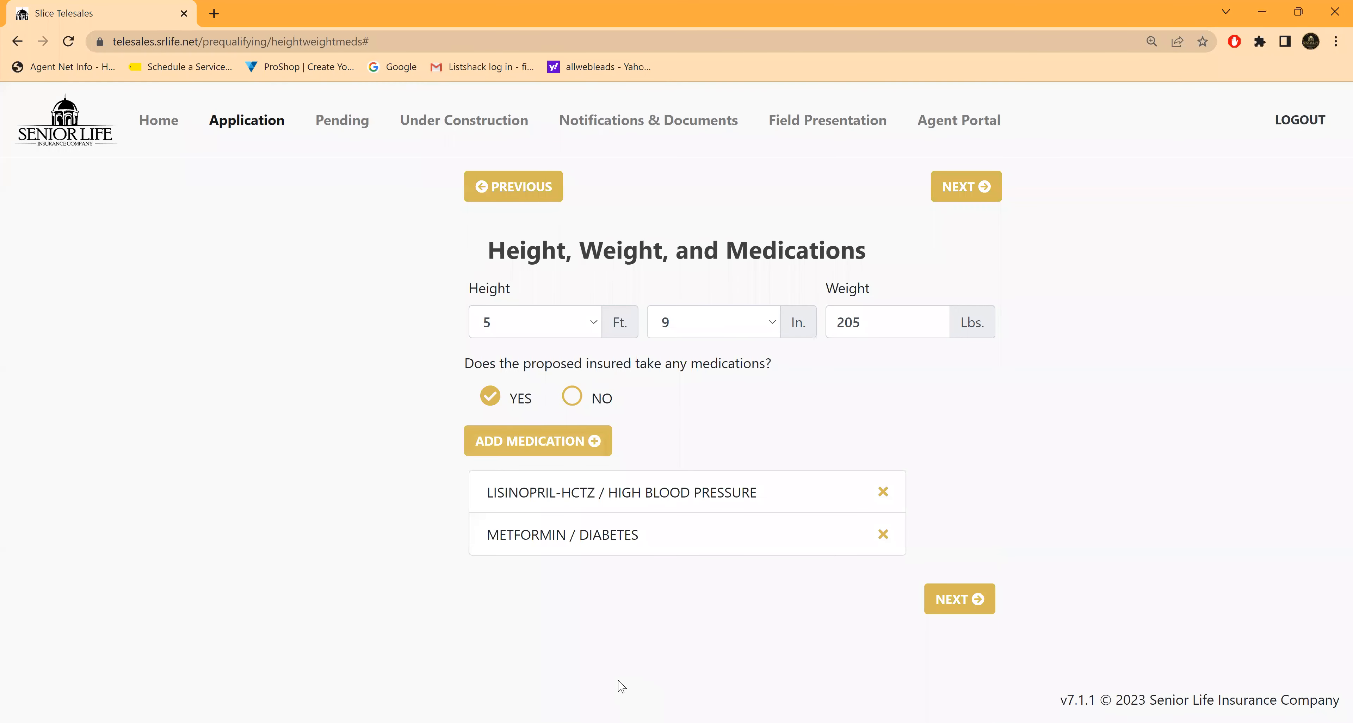
pyautogui.click(958, 600)
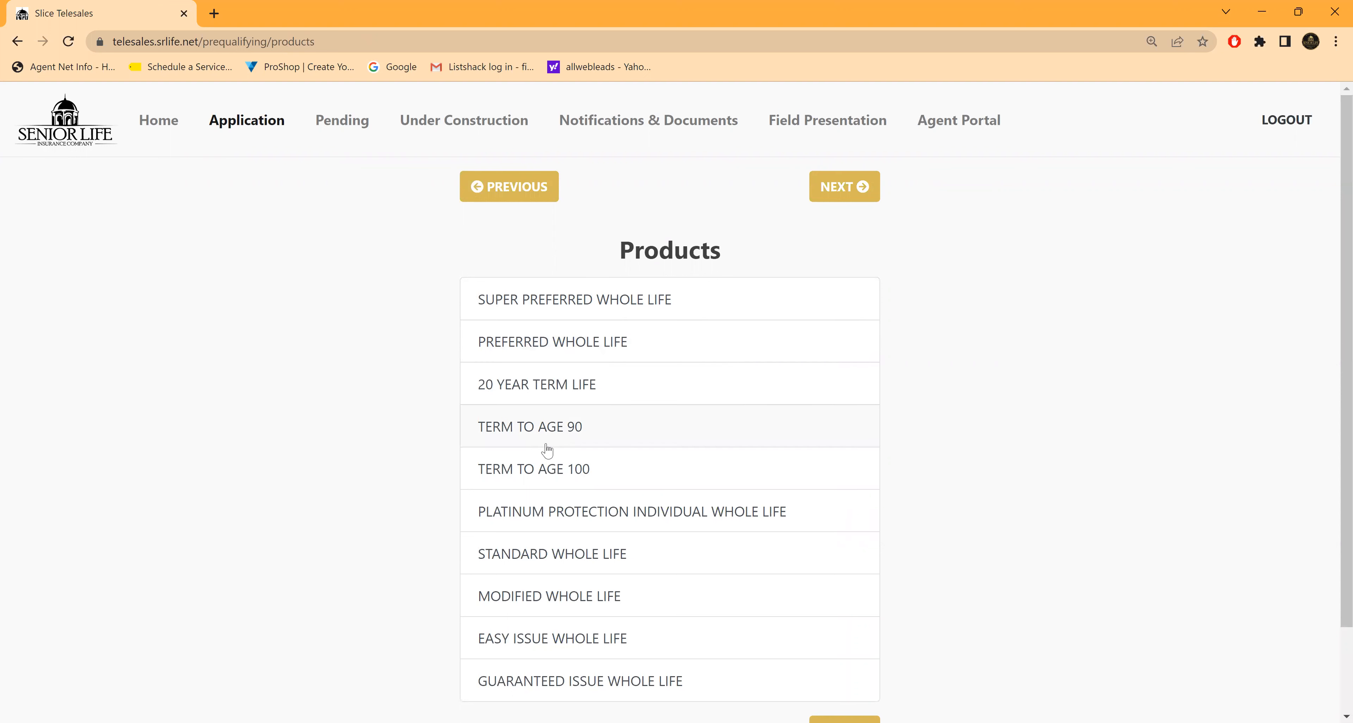
# Step: Choose the SUPER PREFERRED WHOLE LIFE product, accept the 3rd party application notice, and continue to its brochure
pyautogui.click(603, 301)
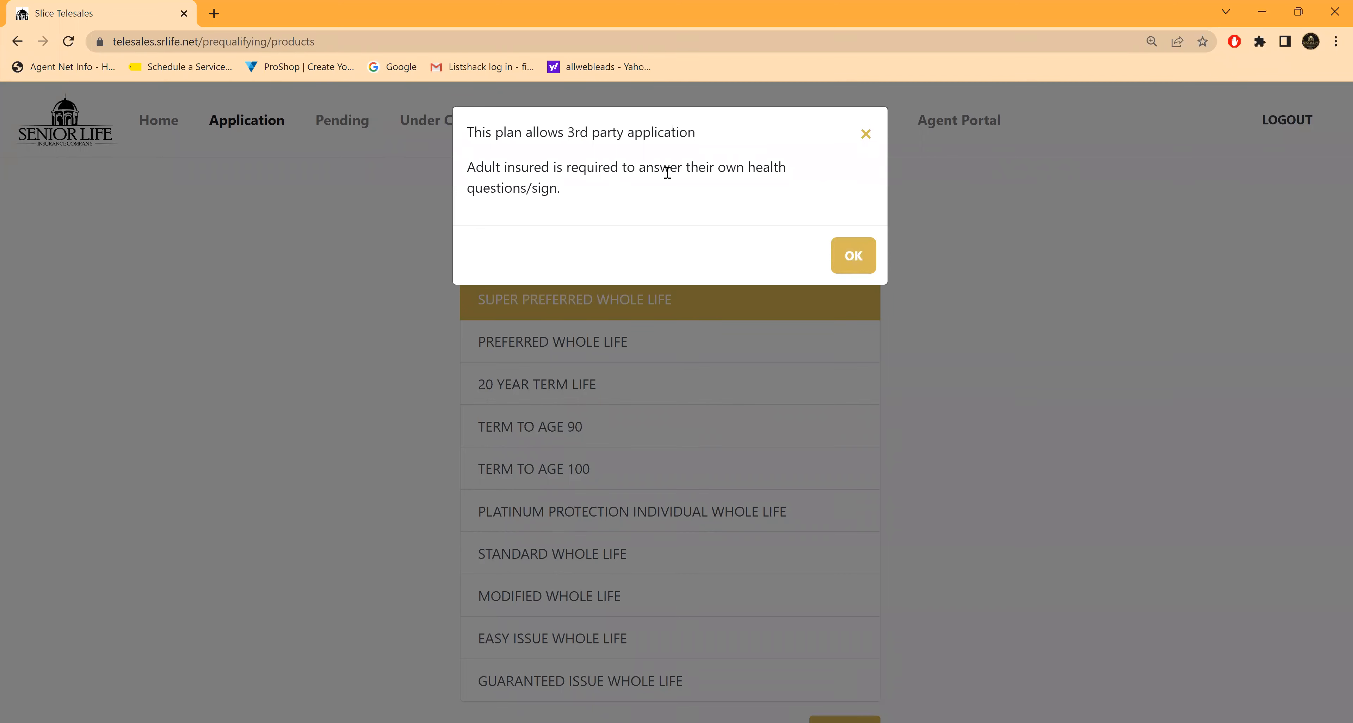
pyautogui.click(852, 257)
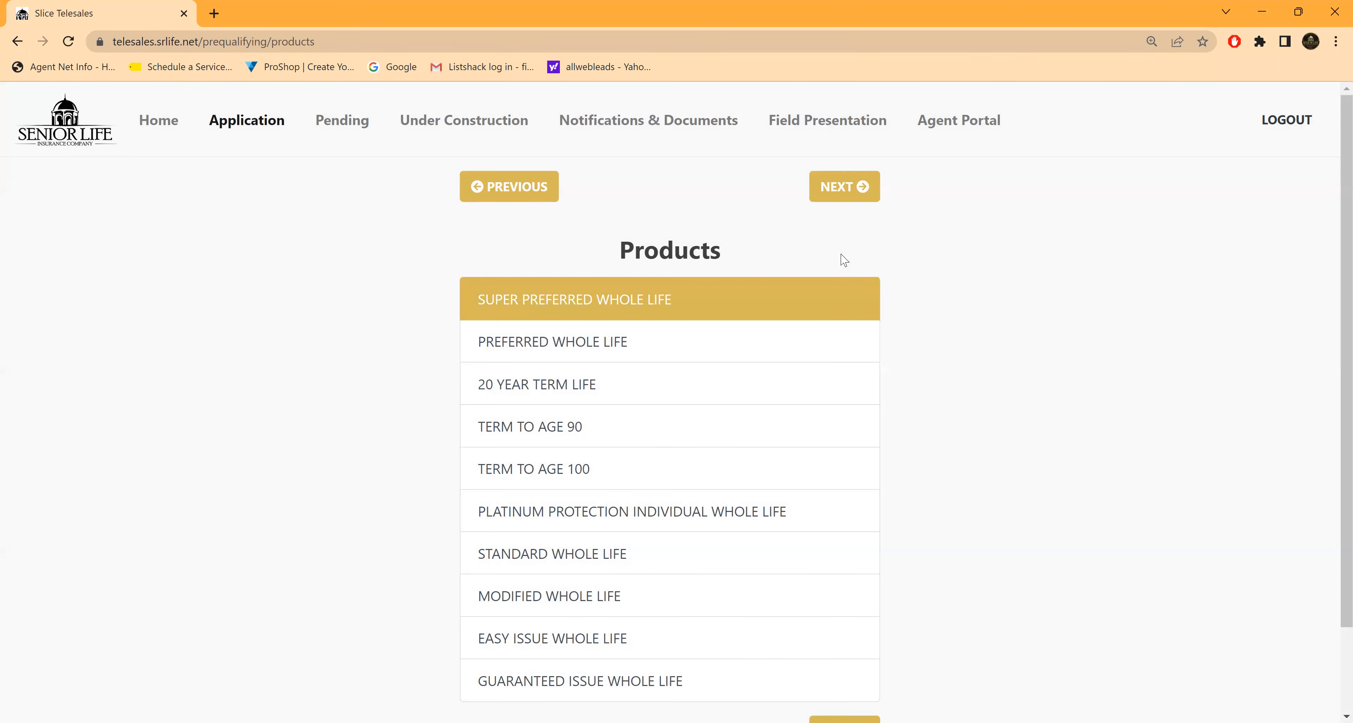
pyautogui.click(840, 188)
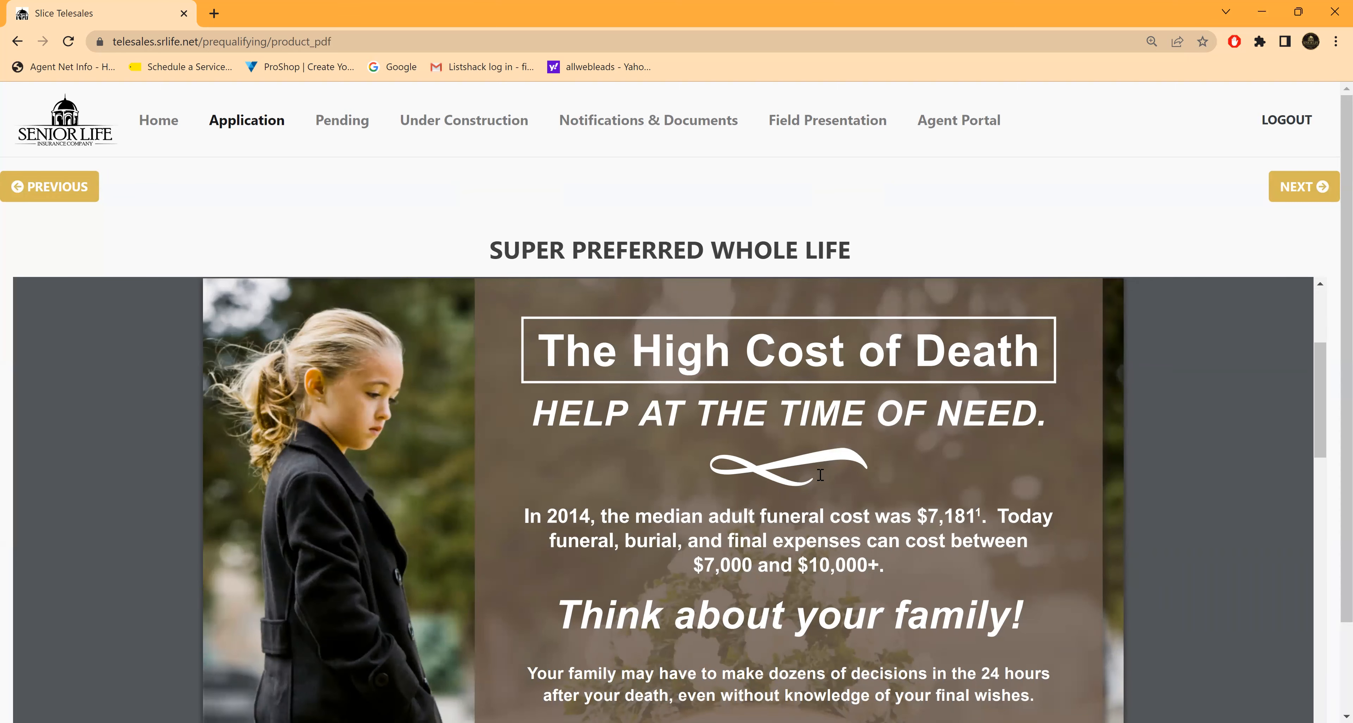
# Step: Review the Super Preferred Whole Life brochure through its plan features, then continue to the Legacy Assurance brochure
pyautogui.scroll(-5, 824, 466)
pyautogui.scroll(-10, 828, 456)
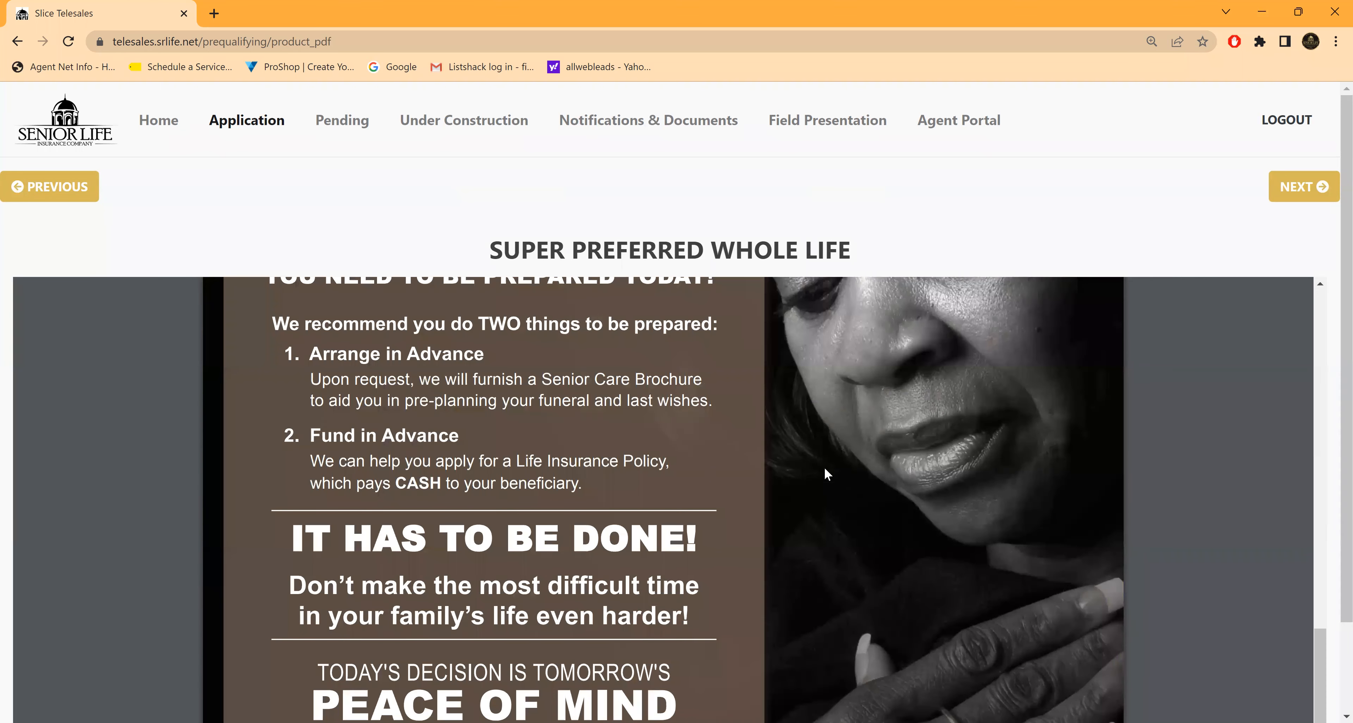
pyautogui.scroll(-10, 830, 457)
pyautogui.scroll(-3, 805, 367)
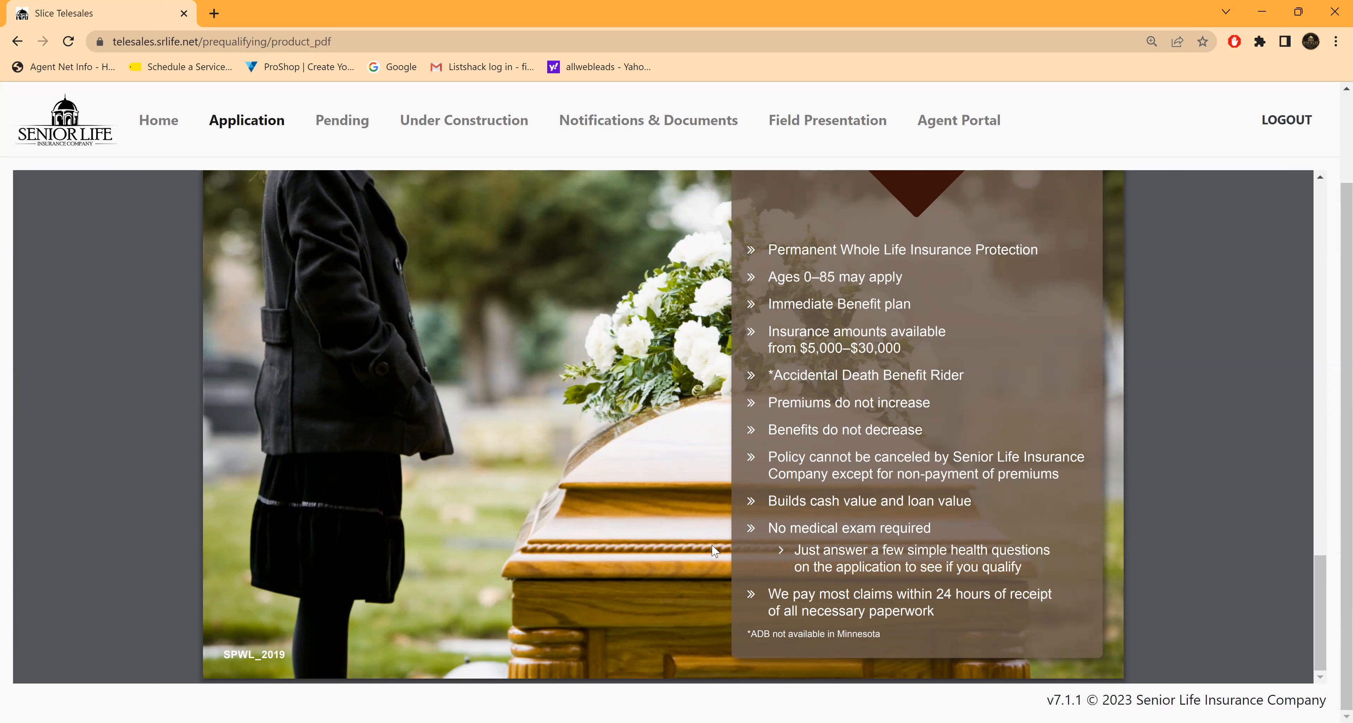
pyautogui.scroll(7, 682, 508)
pyautogui.scroll(9, 827, 520)
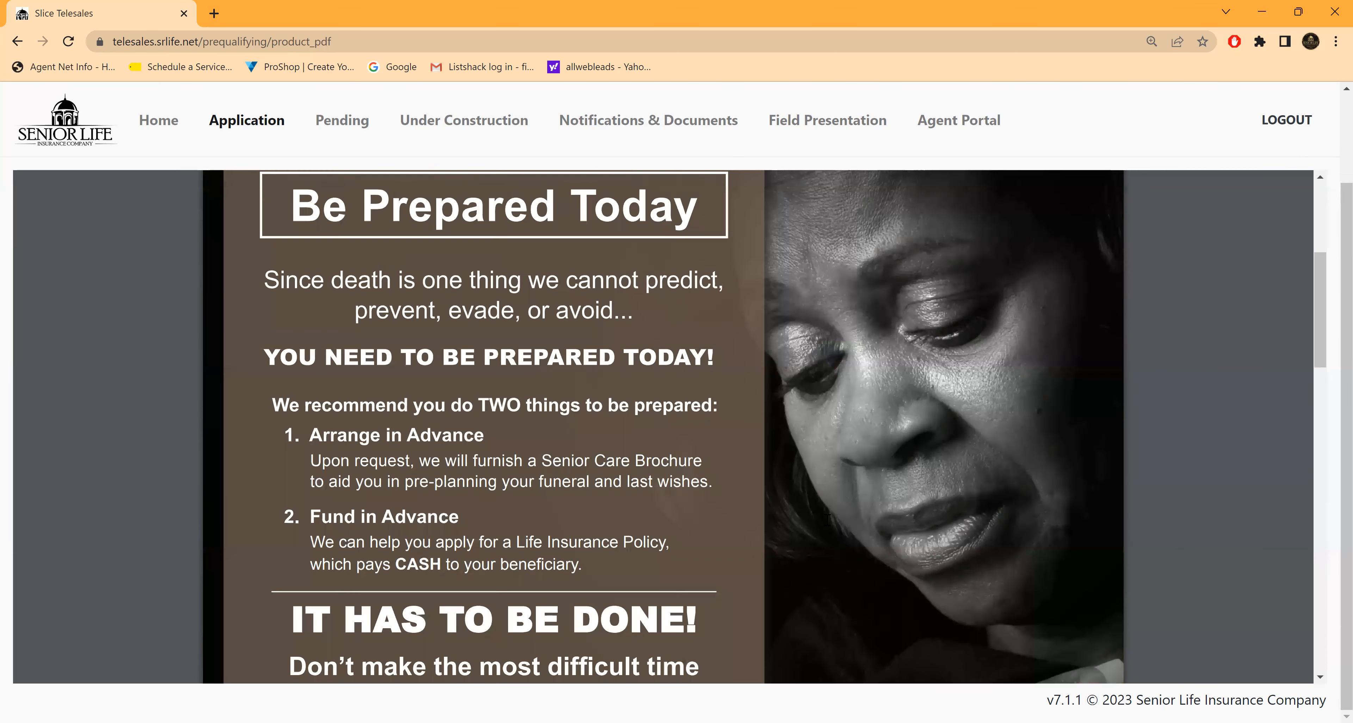
pyautogui.scroll(8, 1050, 386)
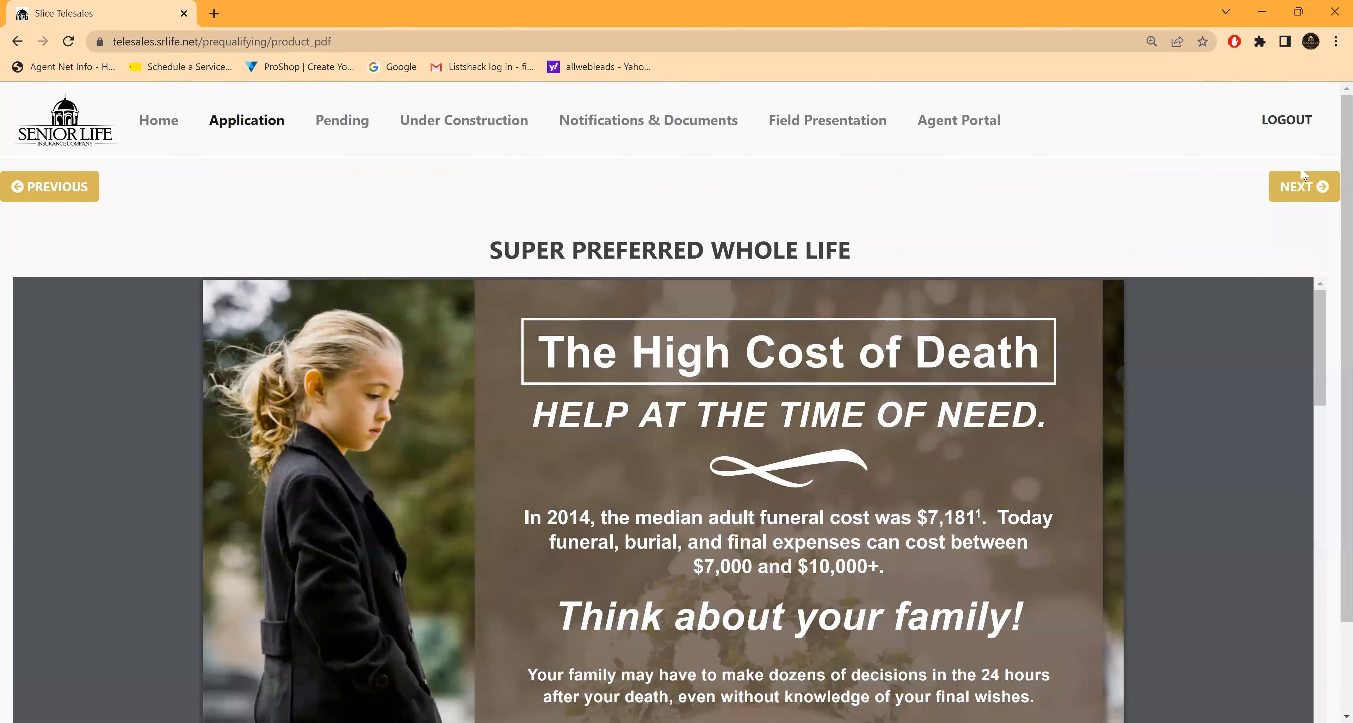
pyautogui.click(1284, 195)
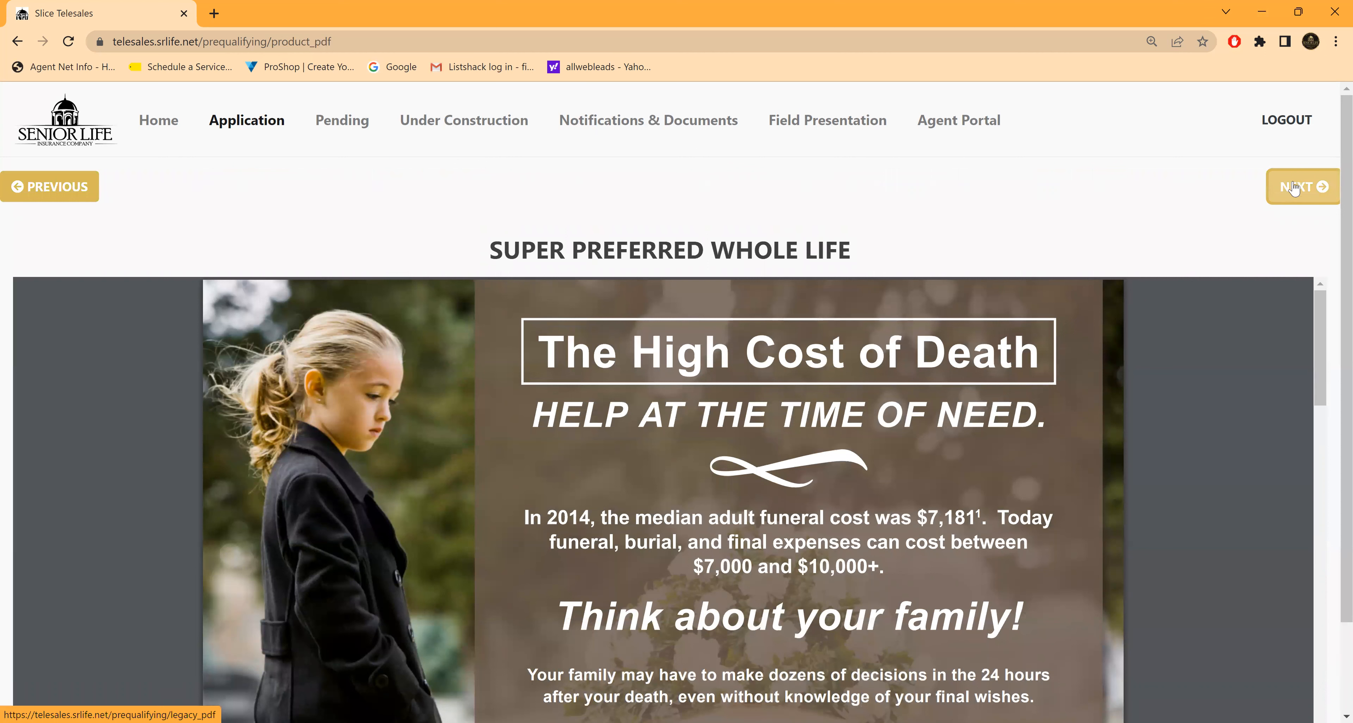
pyautogui.click(1293, 188)
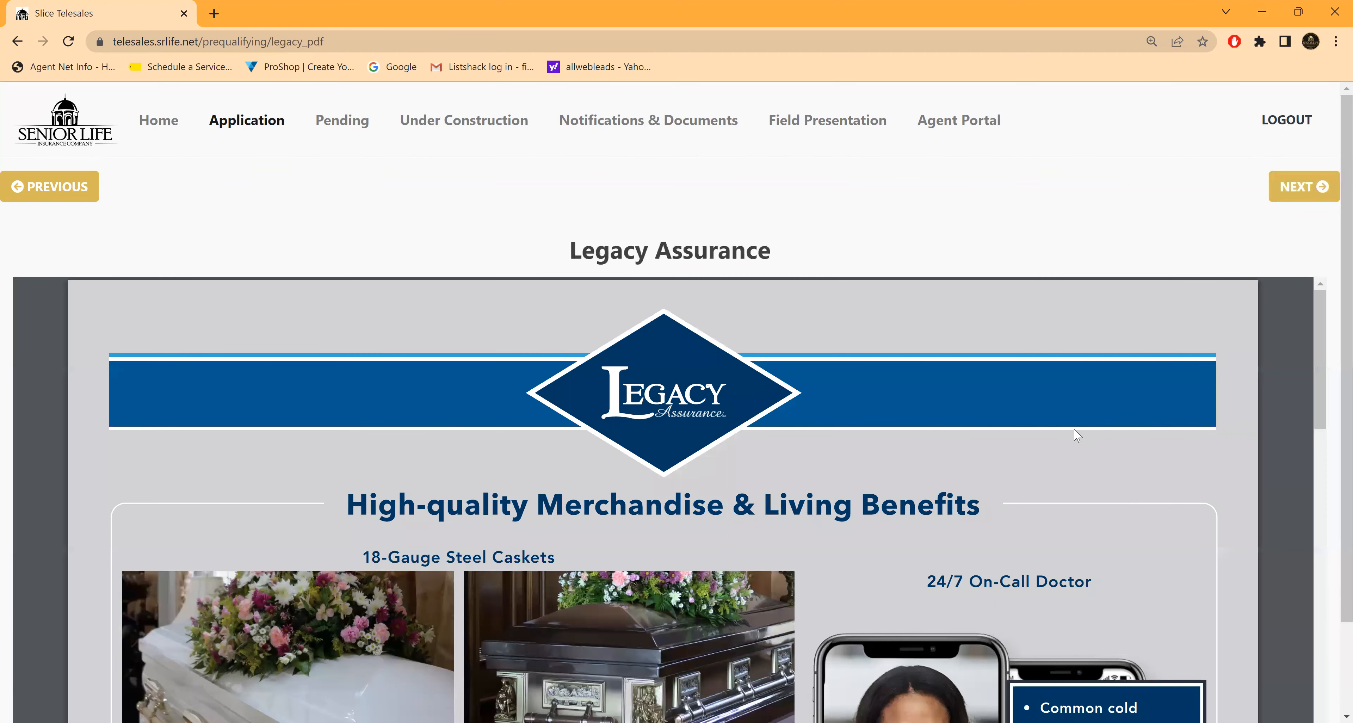
# Step: Review the Legacy Assurance brochure and continue past the Legacy Assurance video, without playing it, to the rate options
pyautogui.scroll(-1, 1027, 450)
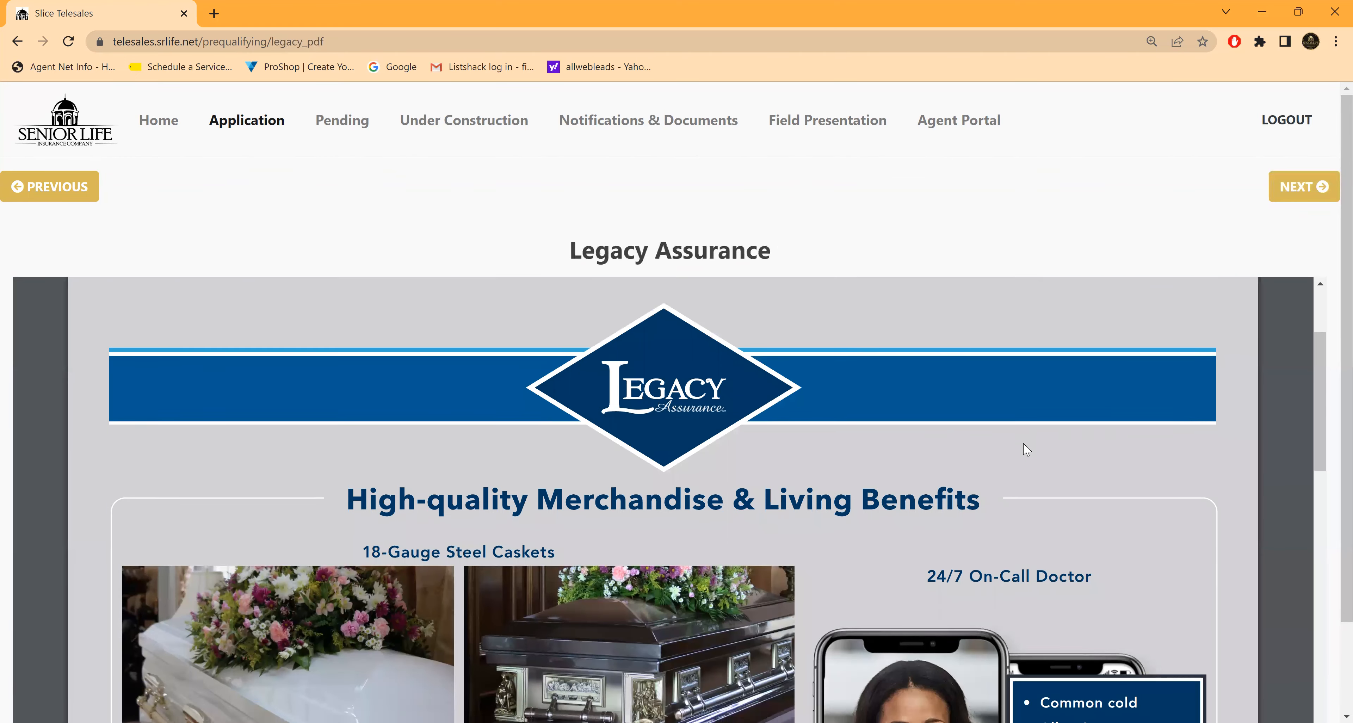
pyautogui.scroll(-8, 1027, 450)
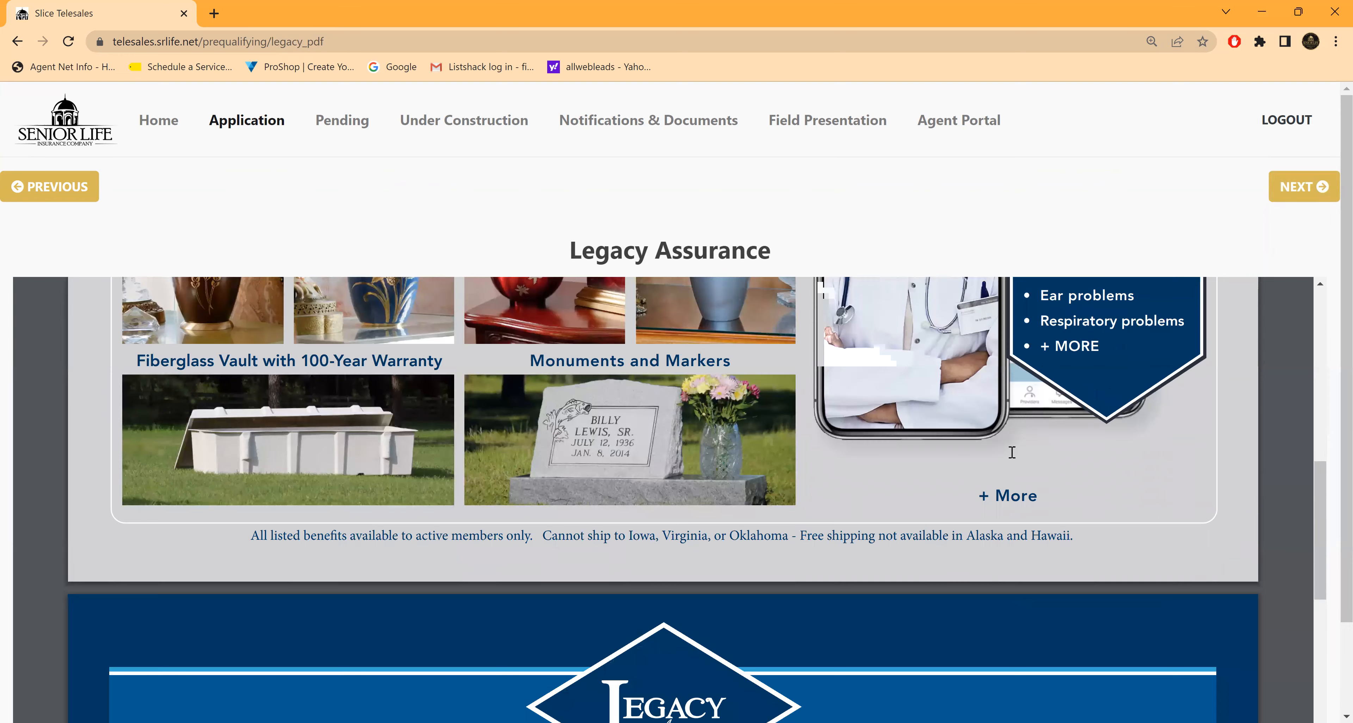
pyautogui.scroll(-1, 1012, 453)
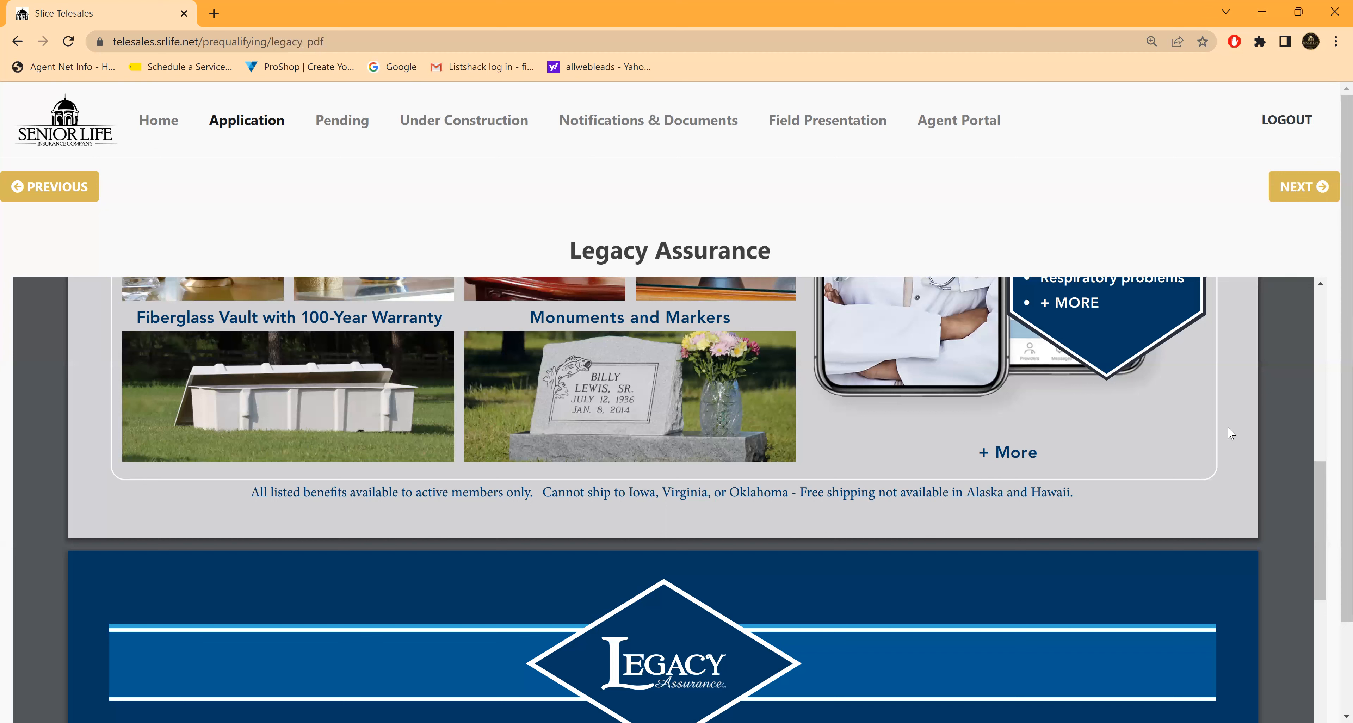
pyautogui.click(1296, 190)
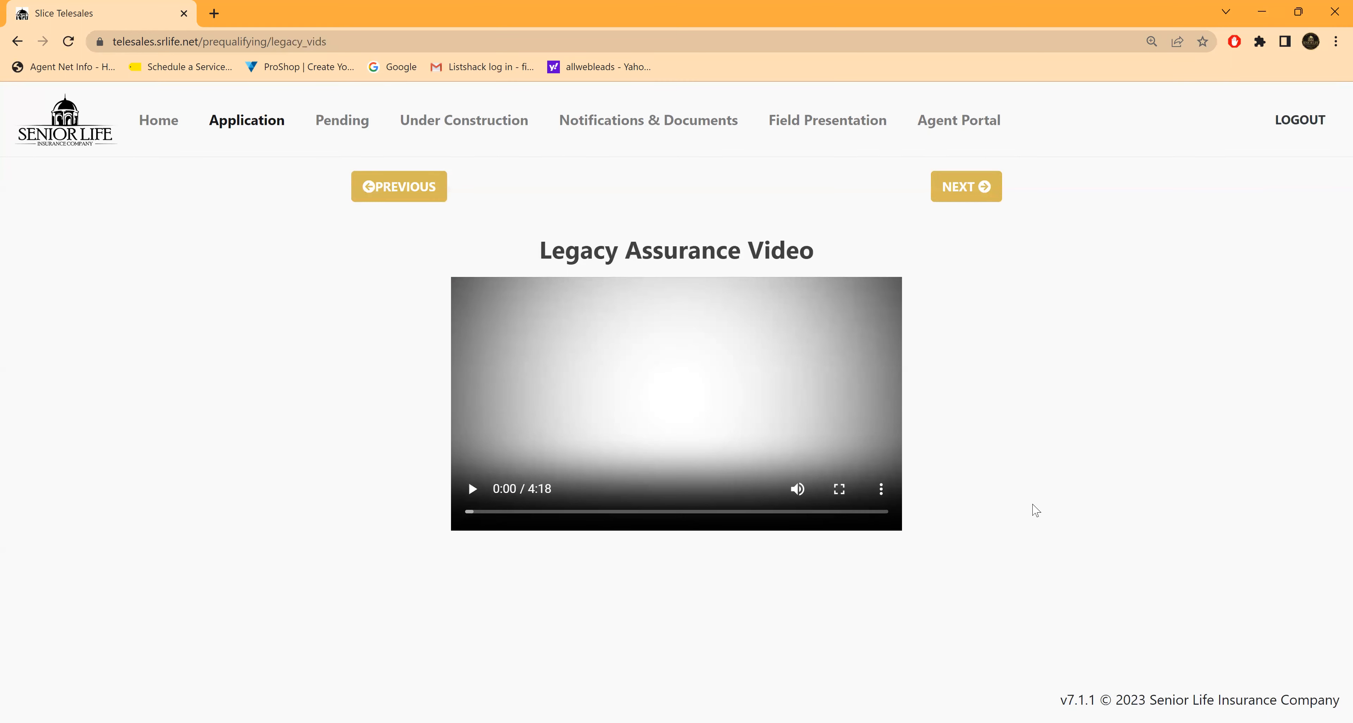
pyautogui.click(967, 187)
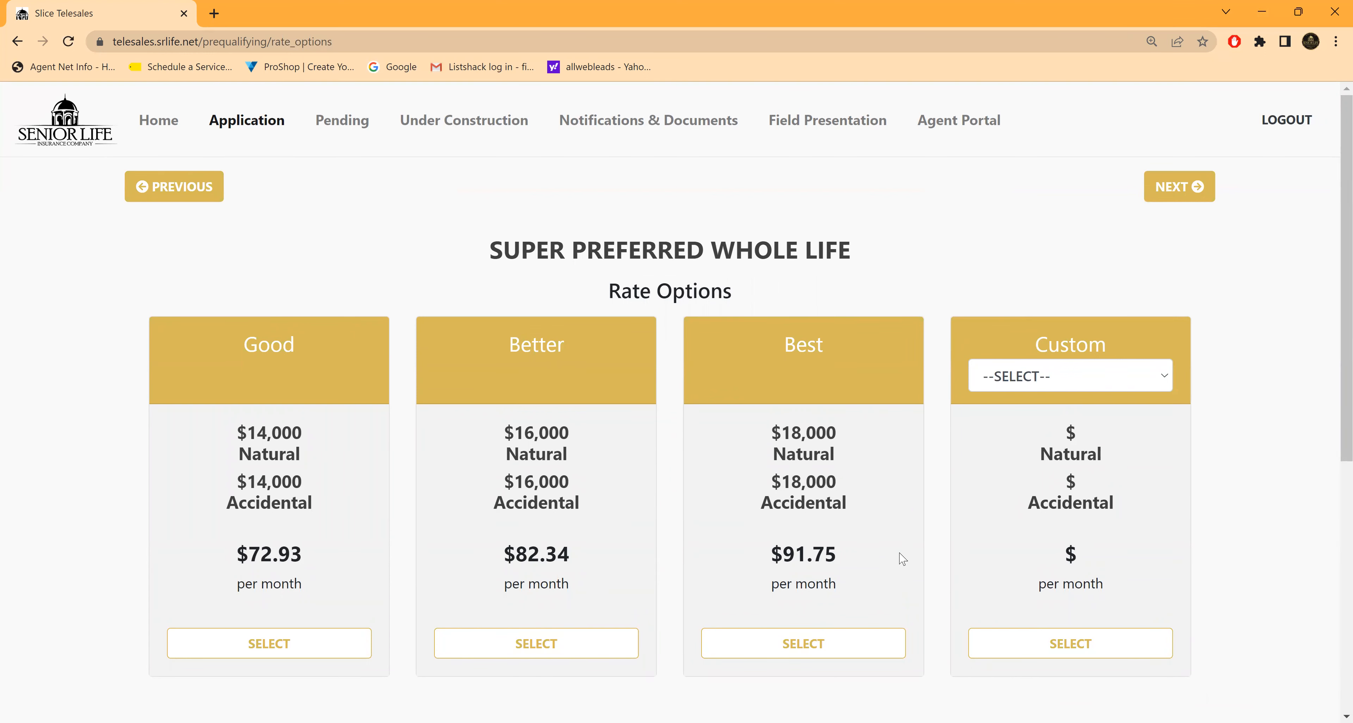
# Step: Examine the Good, Better, Best and Custom rate options, the available custom coverage amounts, and the rider and Legacy Assurance settings
pyautogui.scroll(-1, 898, 554)
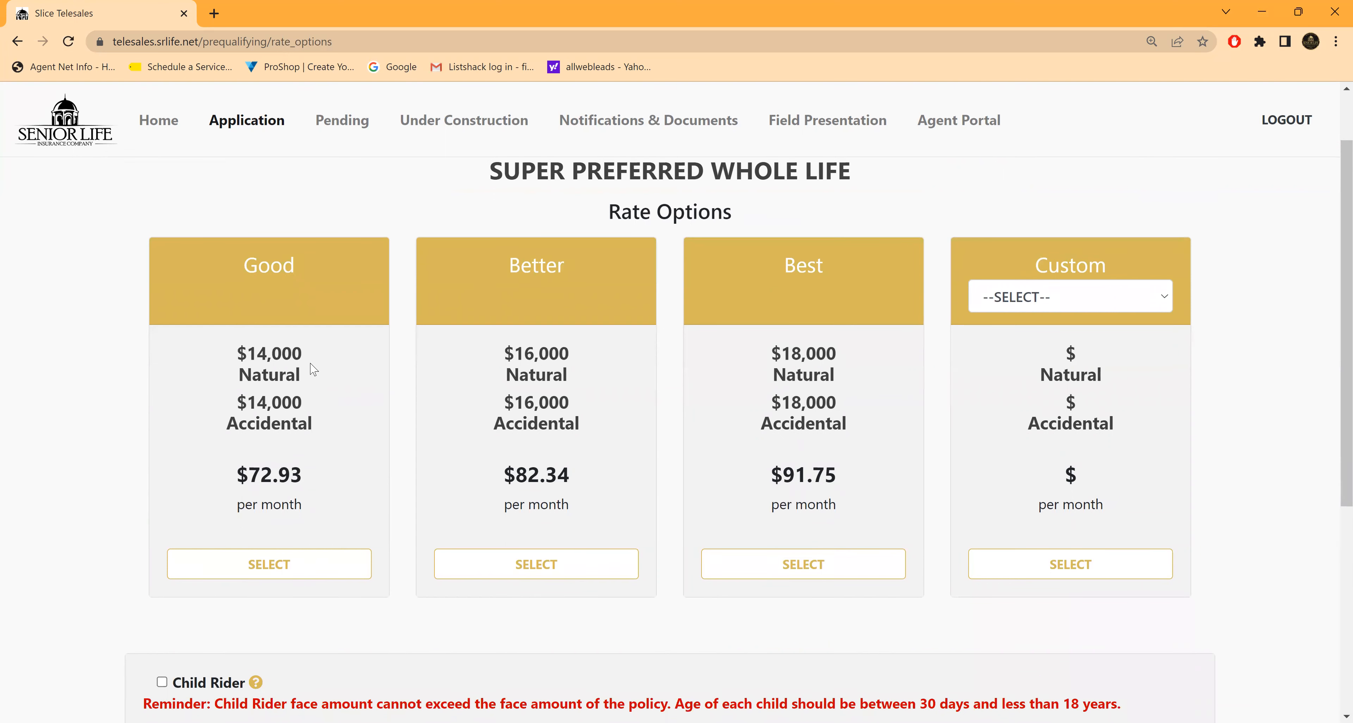
pyautogui.scroll(-1, 314, 364)
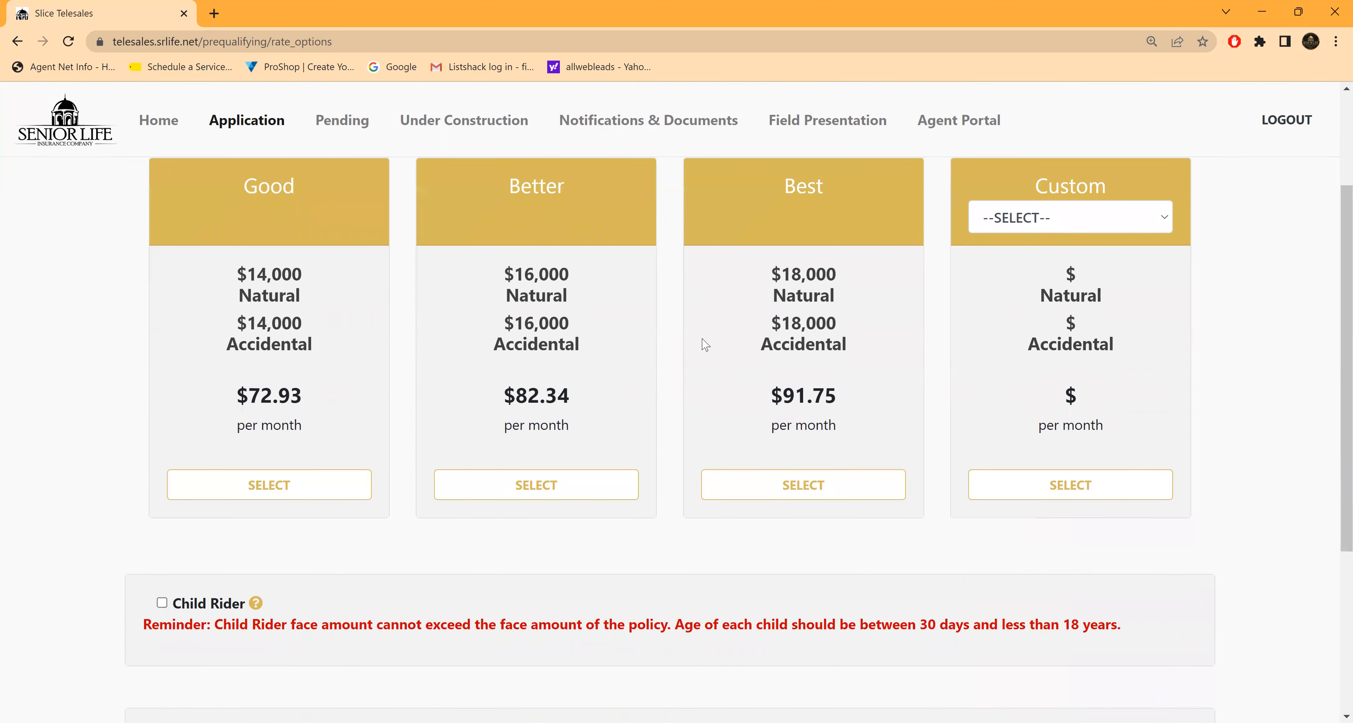
pyautogui.click(1165, 222)
pyautogui.scroll(-10, 1057, 373)
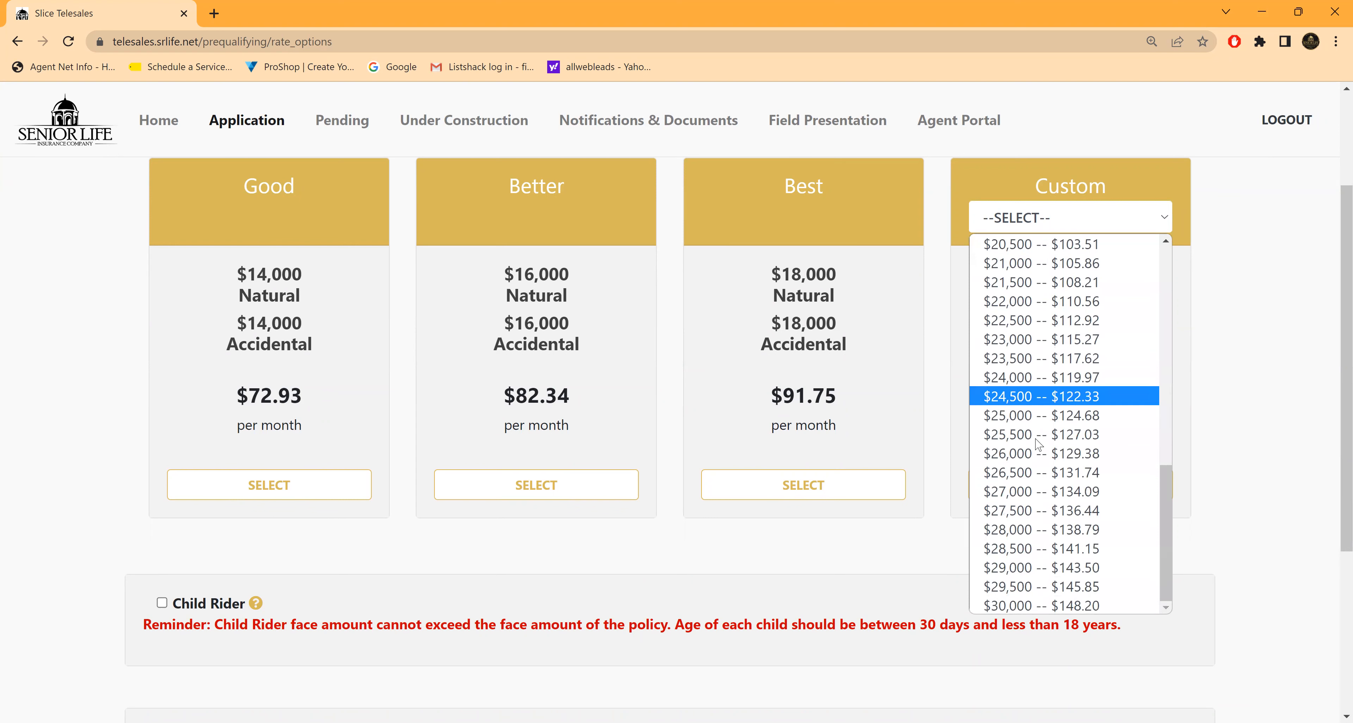
pyautogui.scroll(10, 1032, 588)
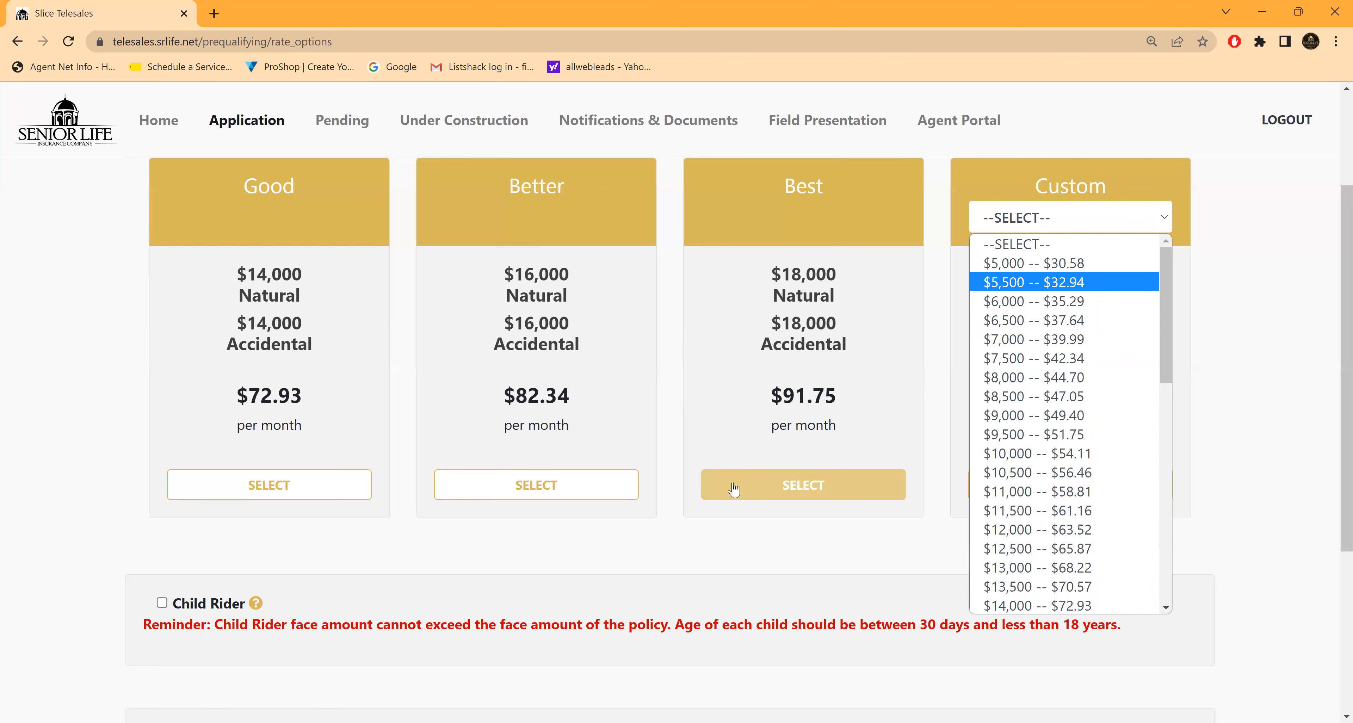
pyautogui.scroll(-5, 733, 489)
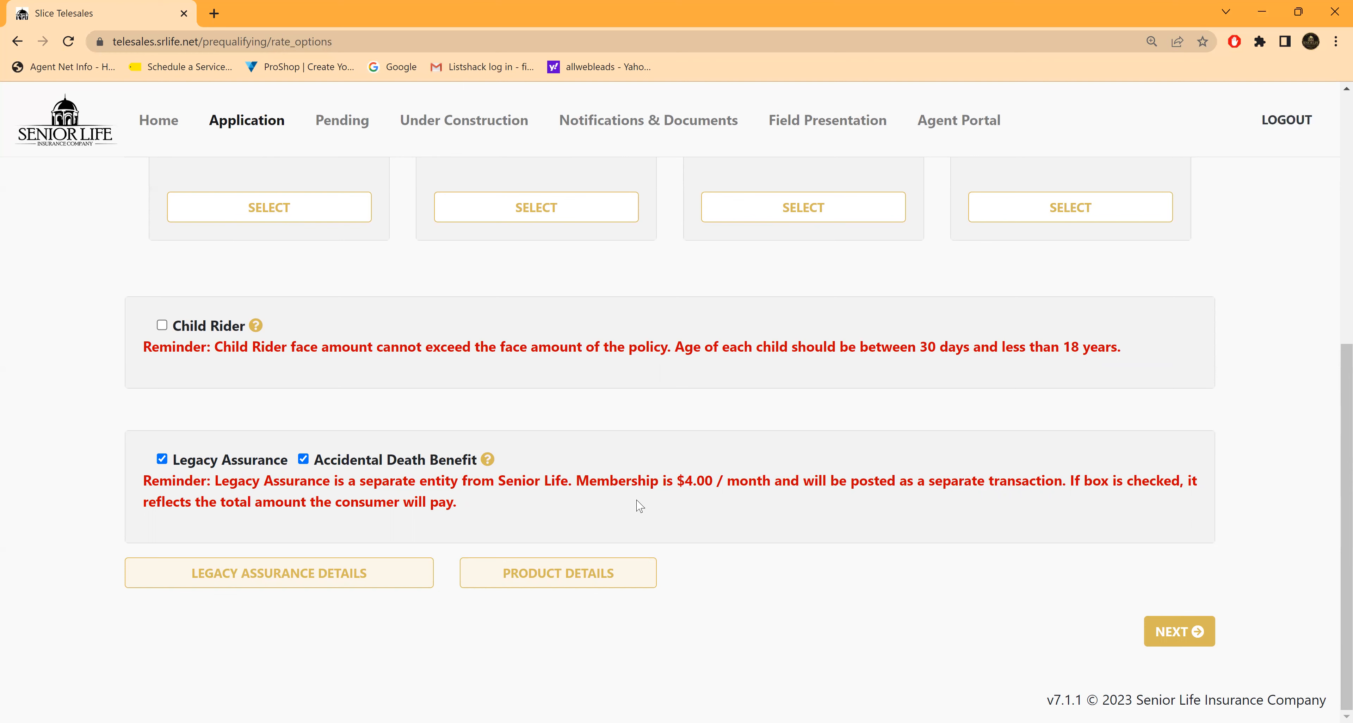
pyautogui.scroll(4, 637, 502)
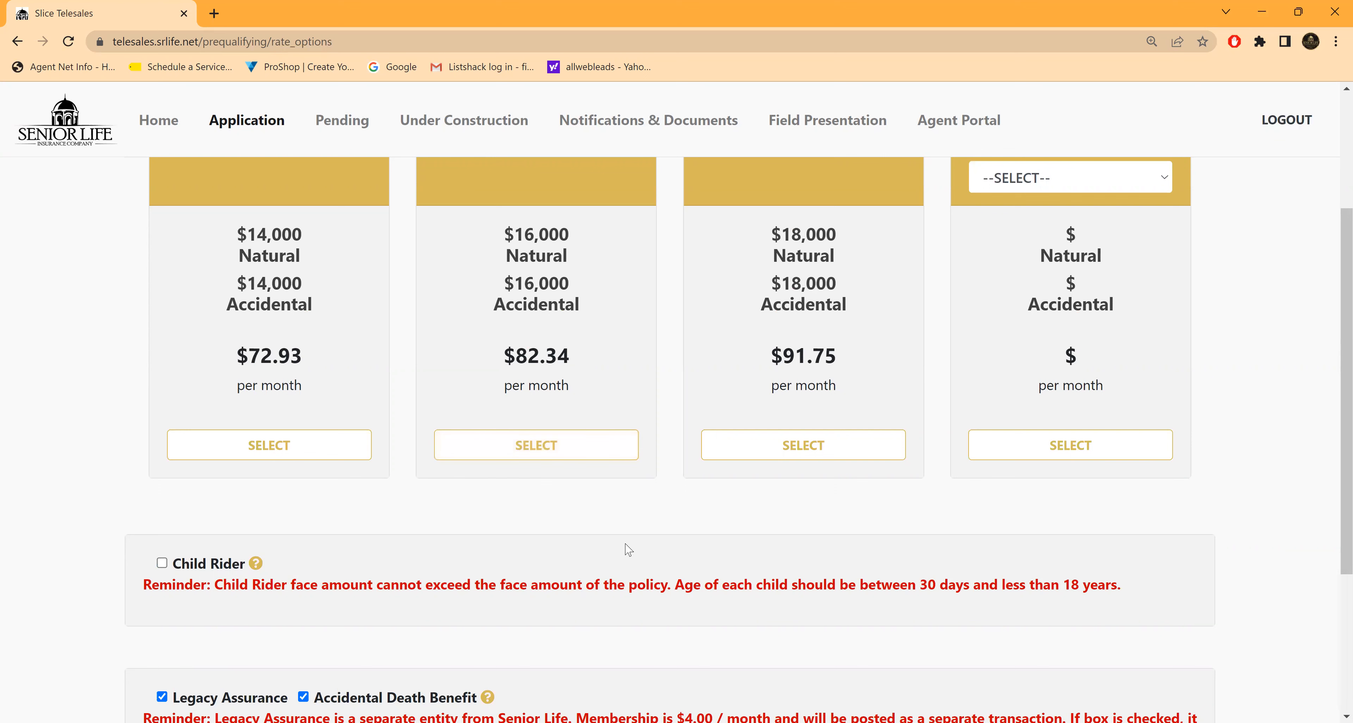
# Step: Exclude the Accidental Death Benefit to compare the rate options without it, and include it again
pyautogui.scroll(-1, 580, 509)
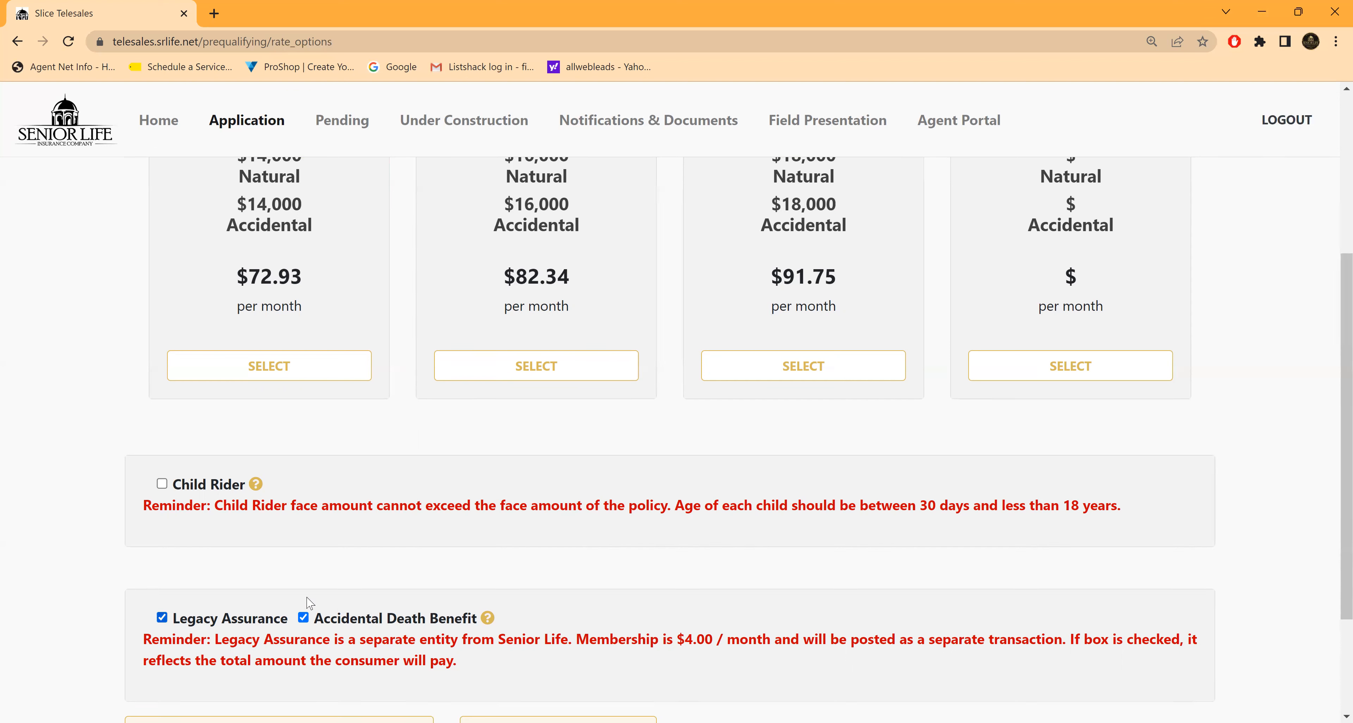
pyautogui.click(303, 618)
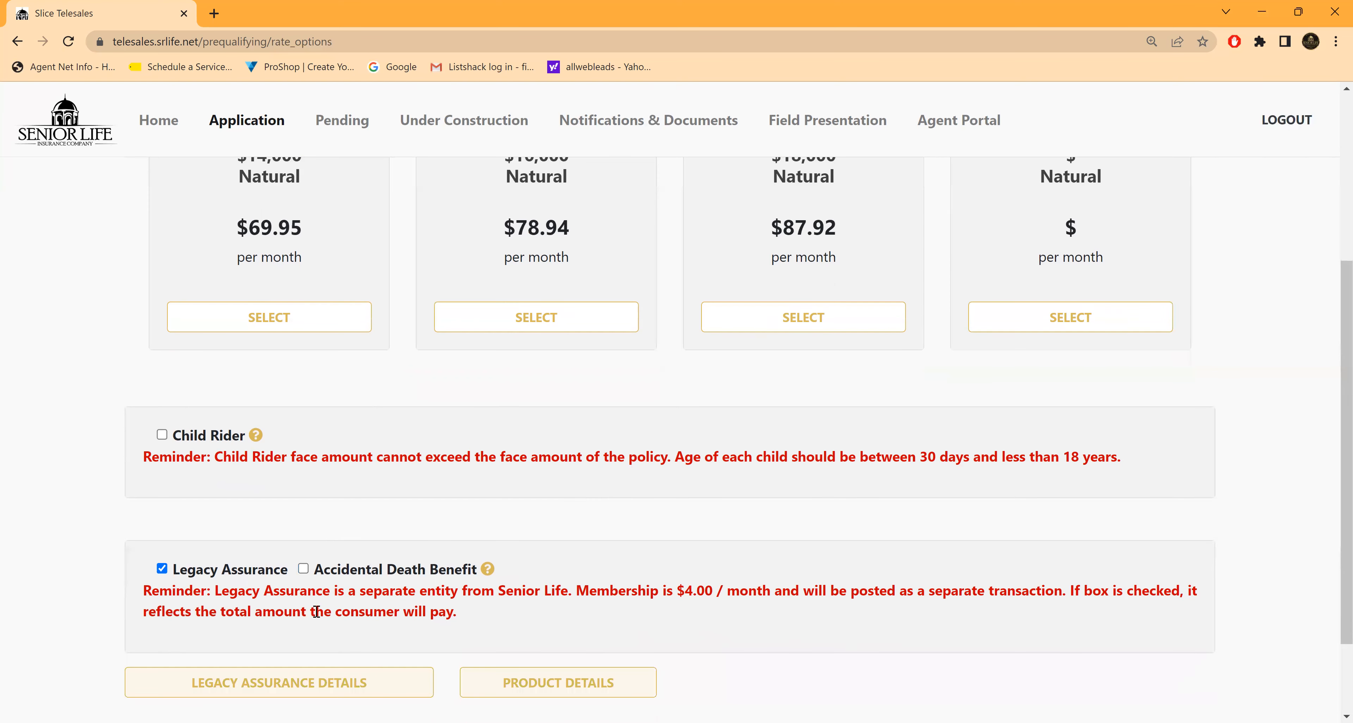
pyautogui.scroll(3, 402, 553)
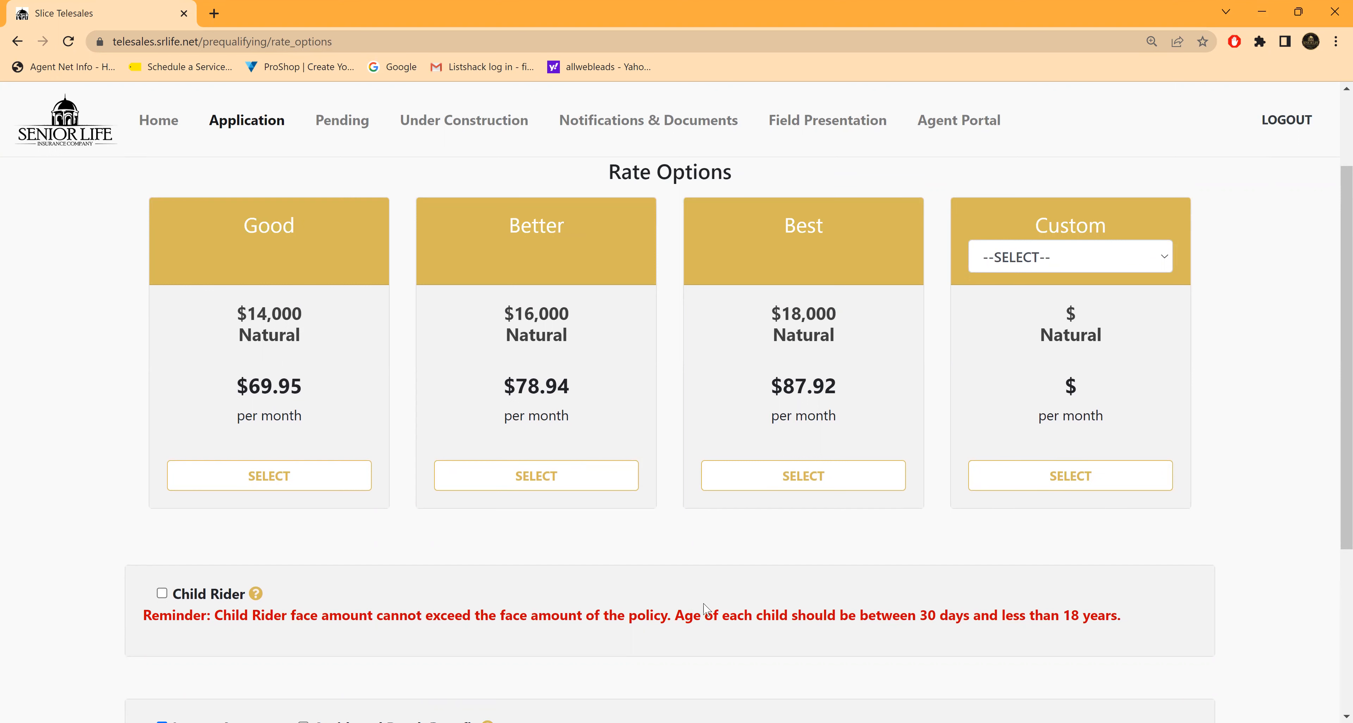
pyautogui.scroll(-3, 702, 585)
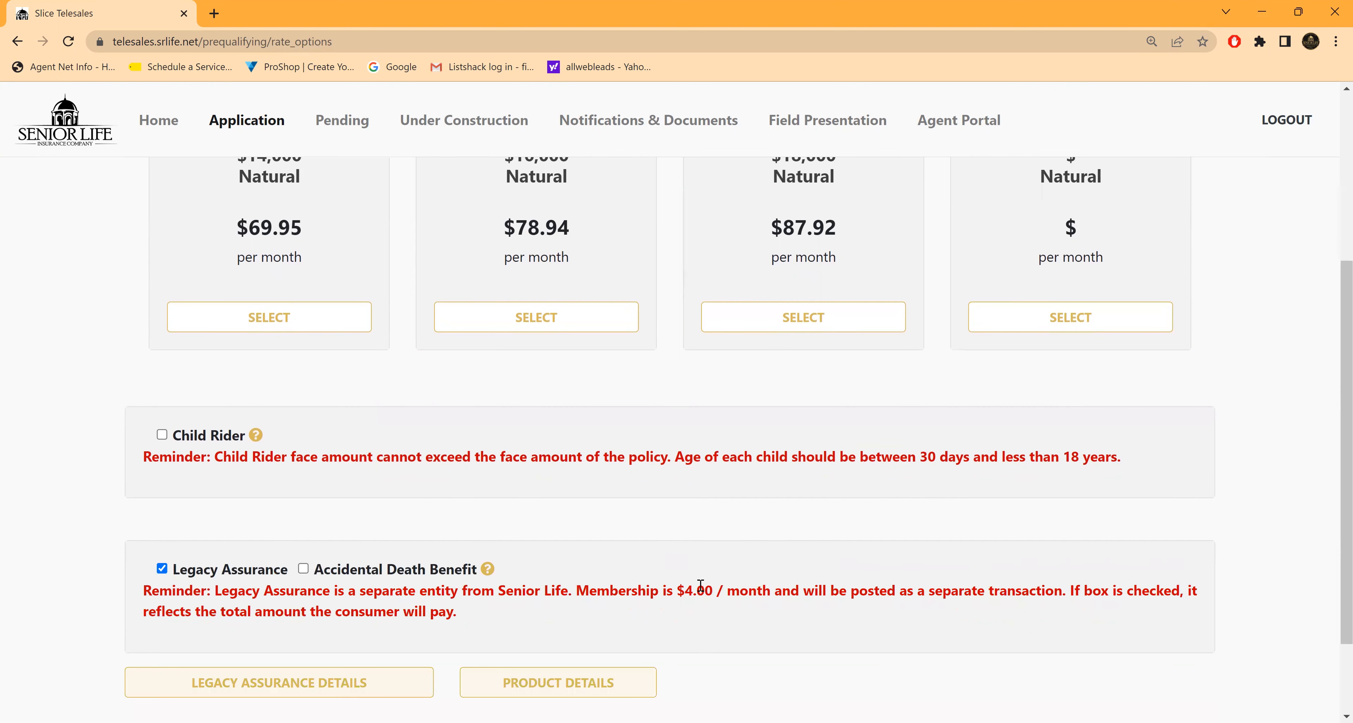
pyautogui.click(305, 570)
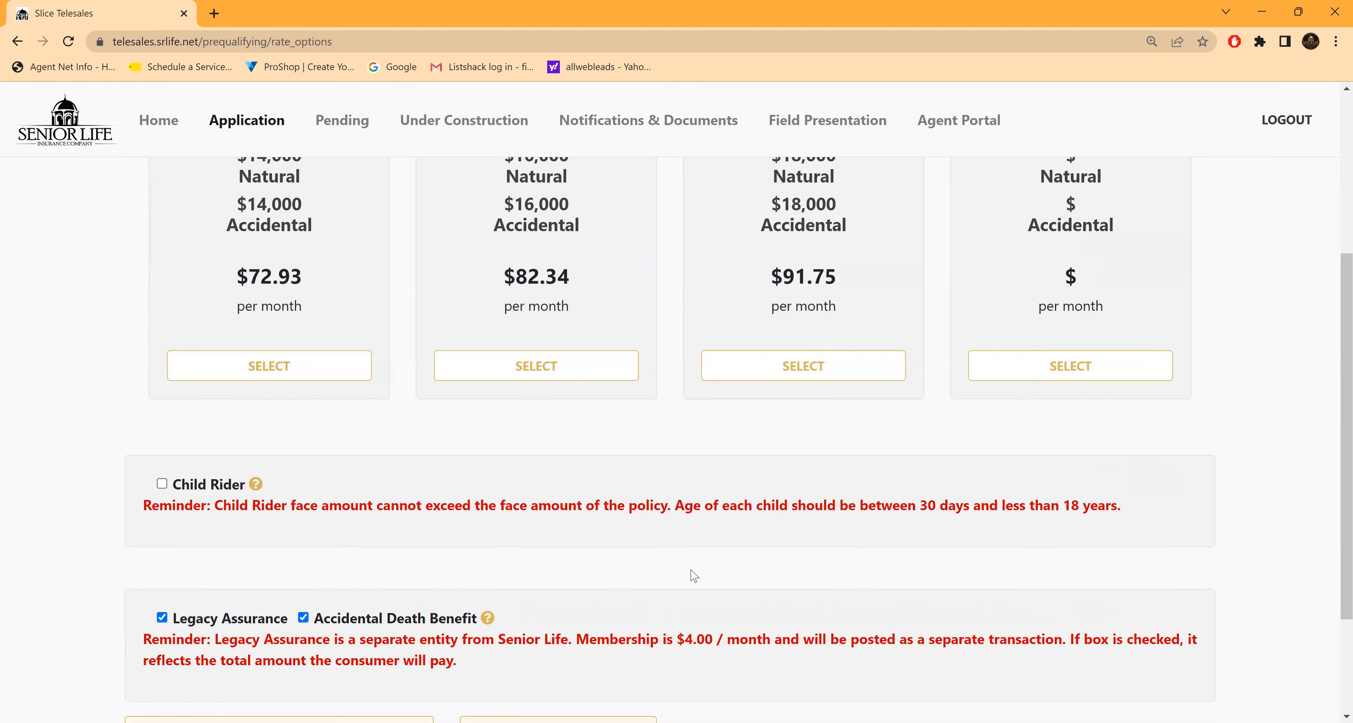
# Step: Select the Best rate option with $18,000 natural and accidental coverage, and continue to the formal application
pyautogui.scroll(2, 693, 575)
pyautogui.scroll(1, 693, 575)
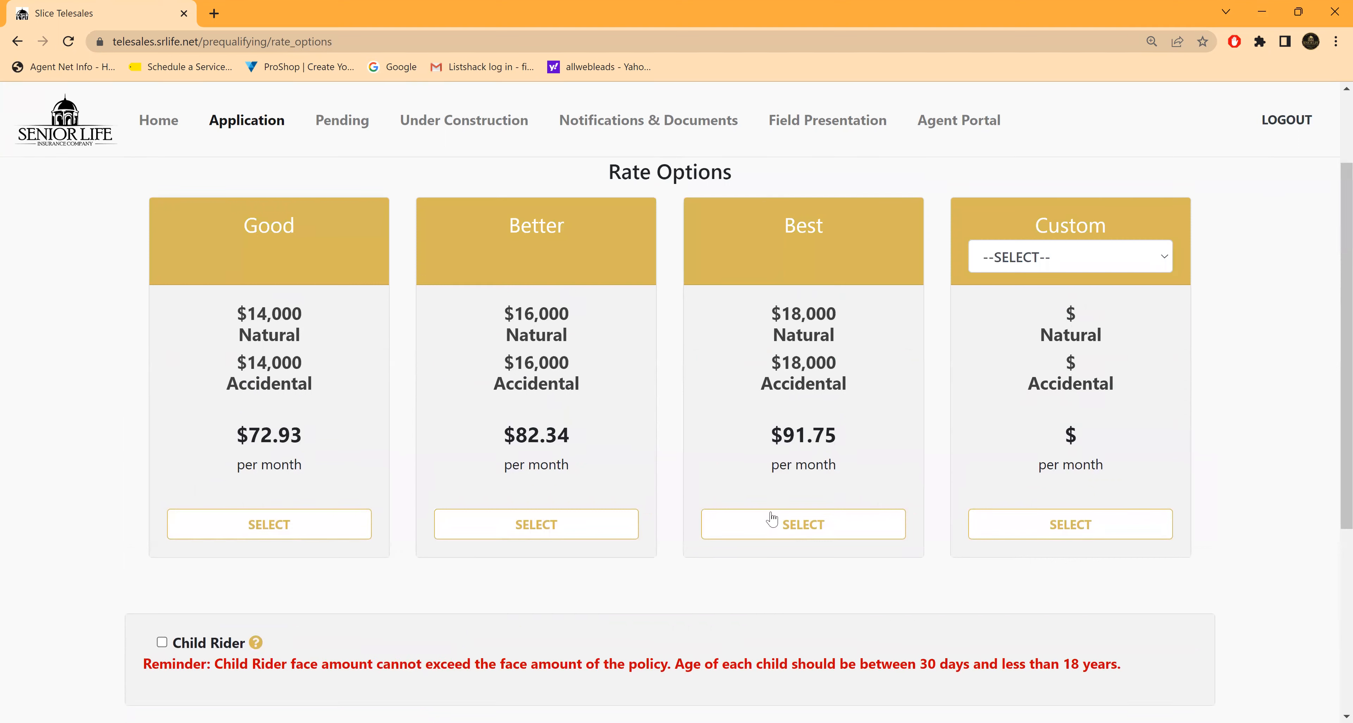
pyautogui.click(817, 523)
pyautogui.click(813, 526)
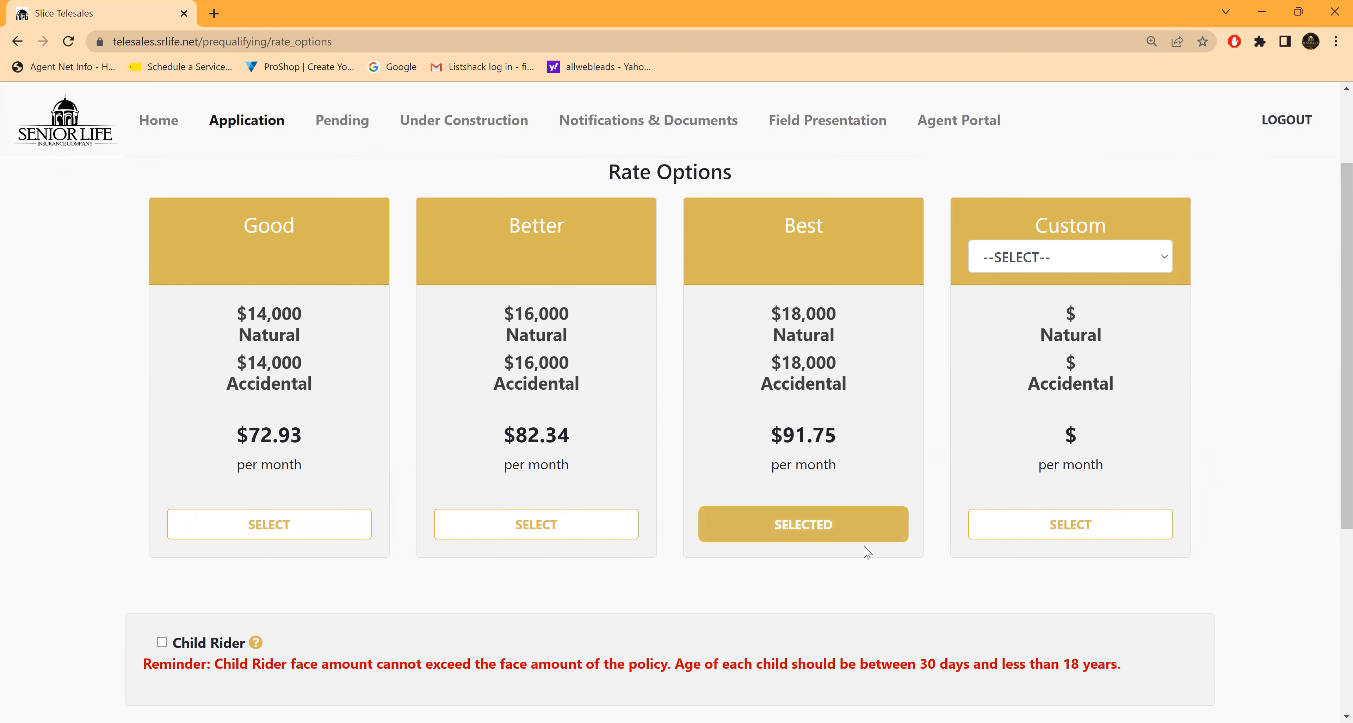
pyautogui.scroll(-5, 992, 537)
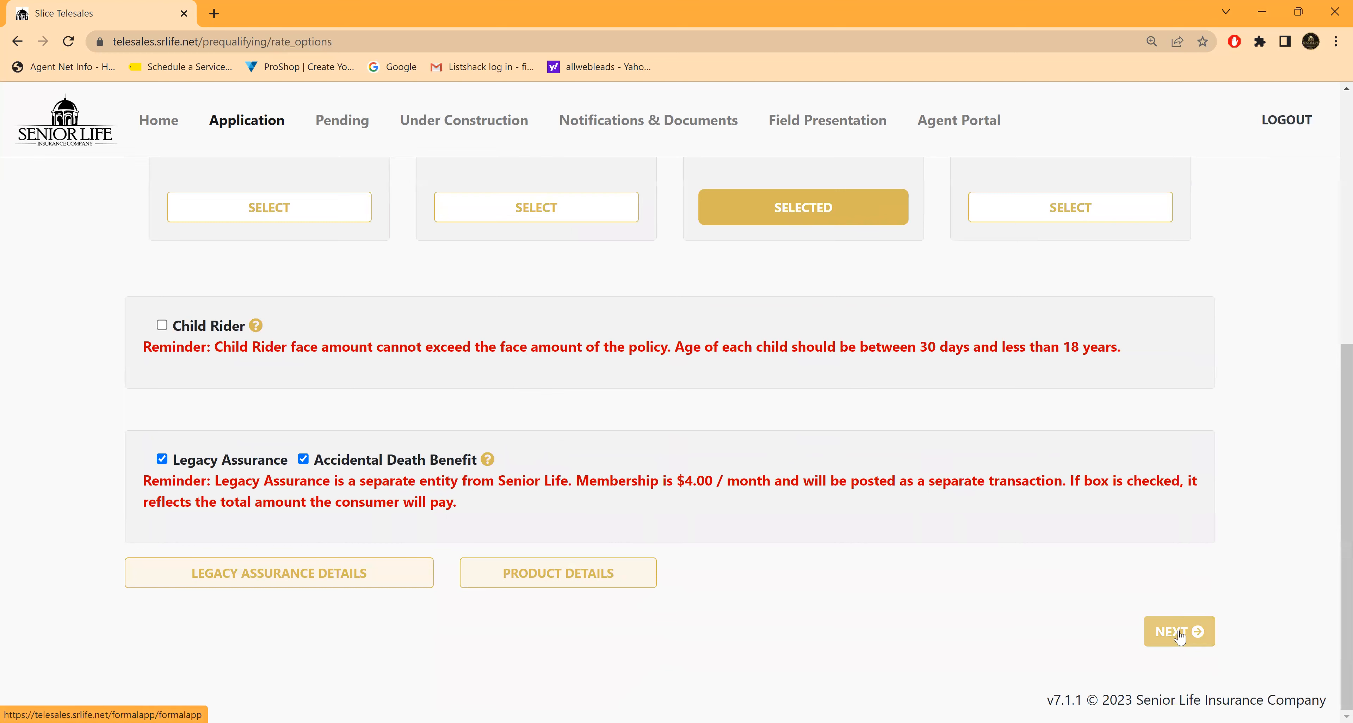
pyautogui.click(1179, 635)
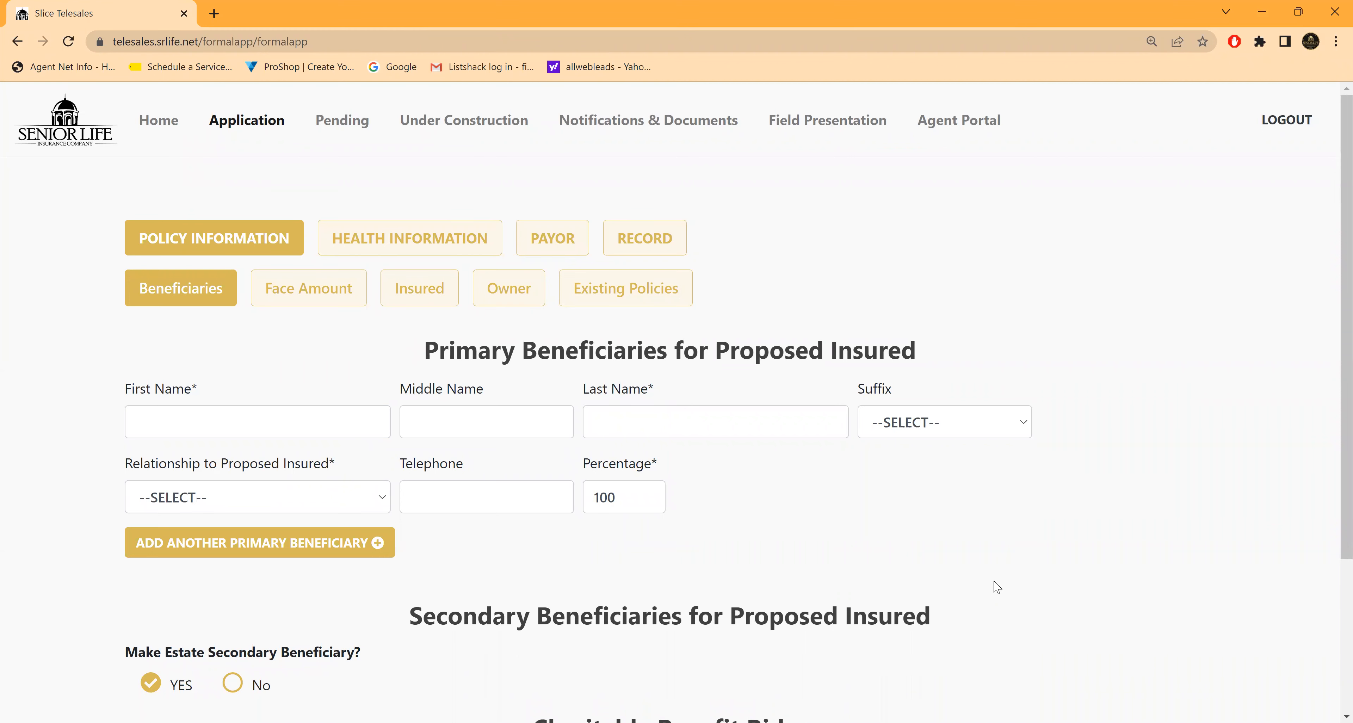
# Step: Enter the primary beneficiary's first and last name and set the relationship to the proposed insured to SON
pyautogui.scroll(-1, 992, 581)
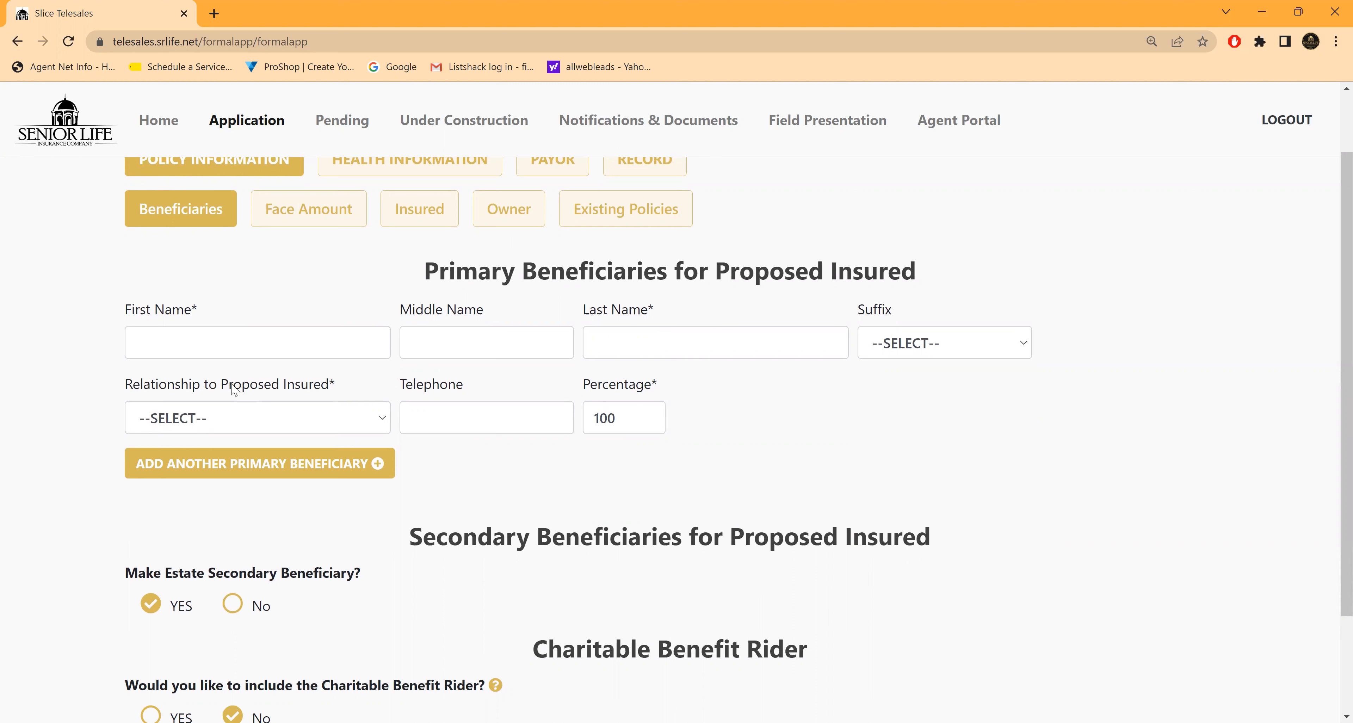
pyautogui.click(162, 346)
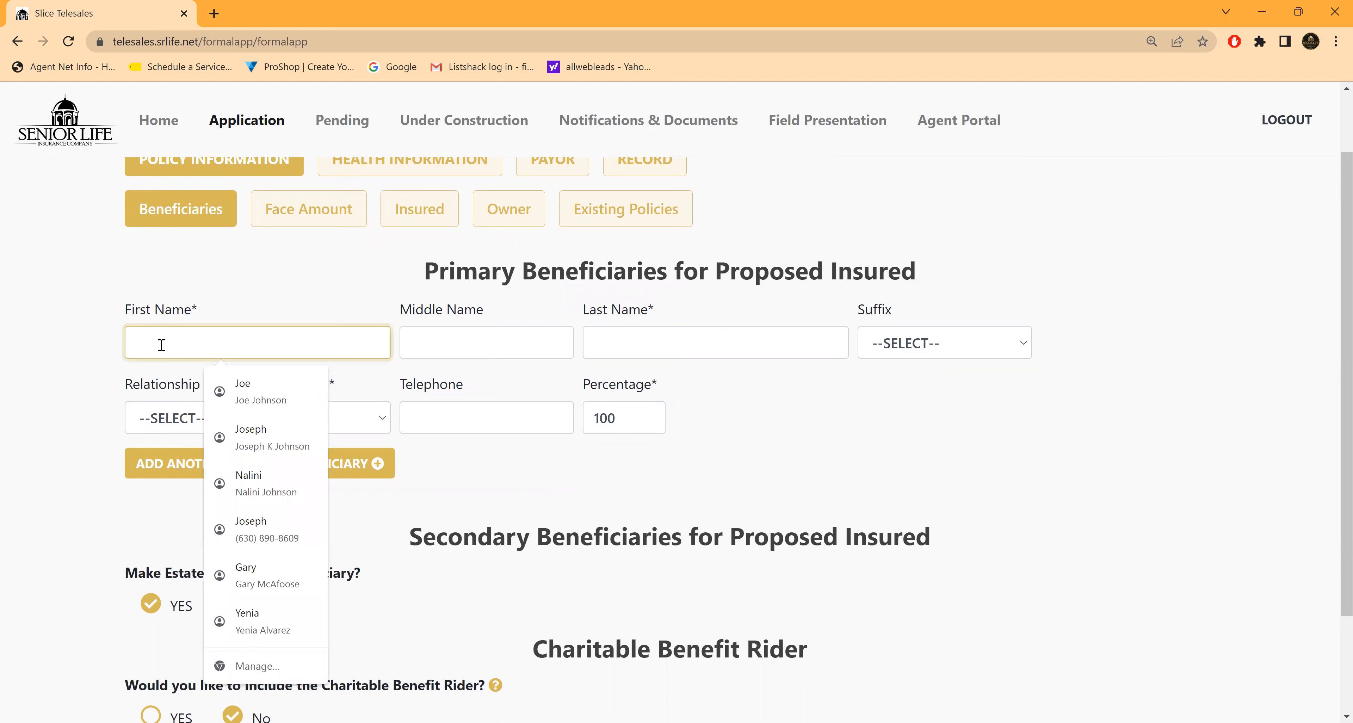
pyautogui.write('JOE')
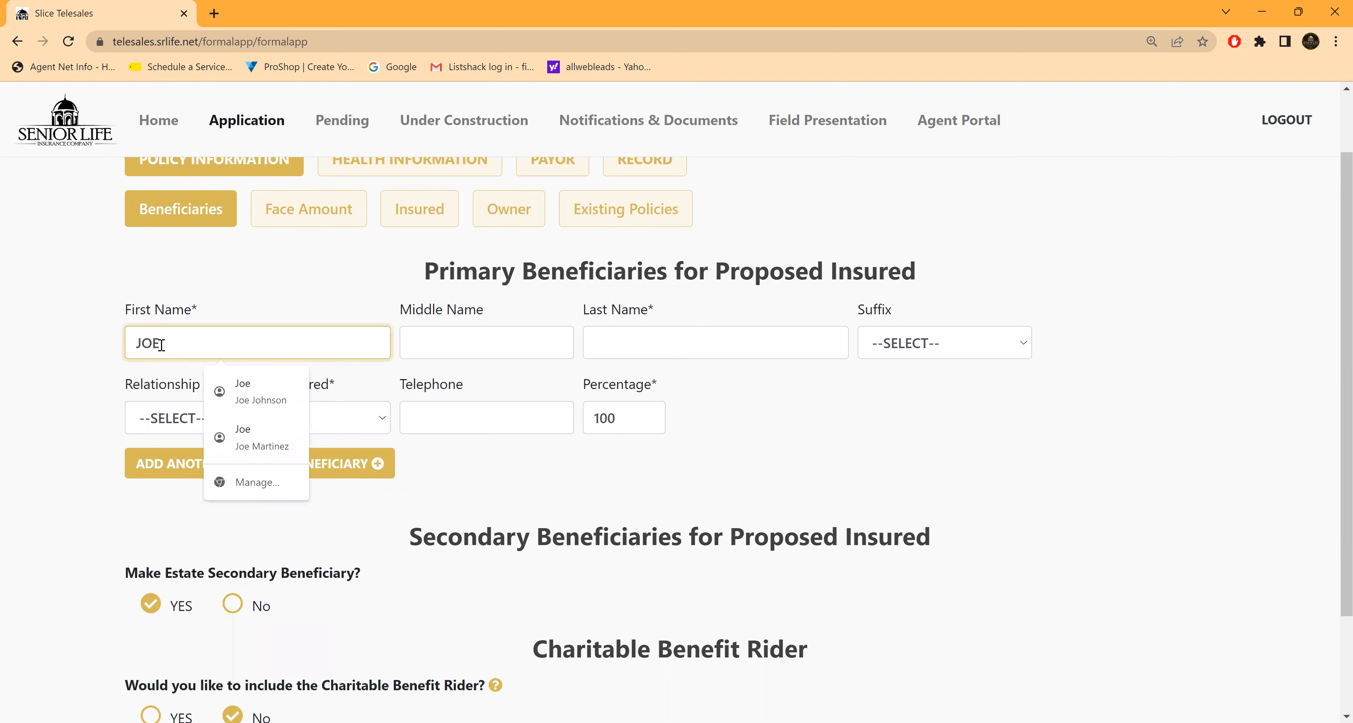
pyautogui.press('Tab')
pyautogui.press('Tab')
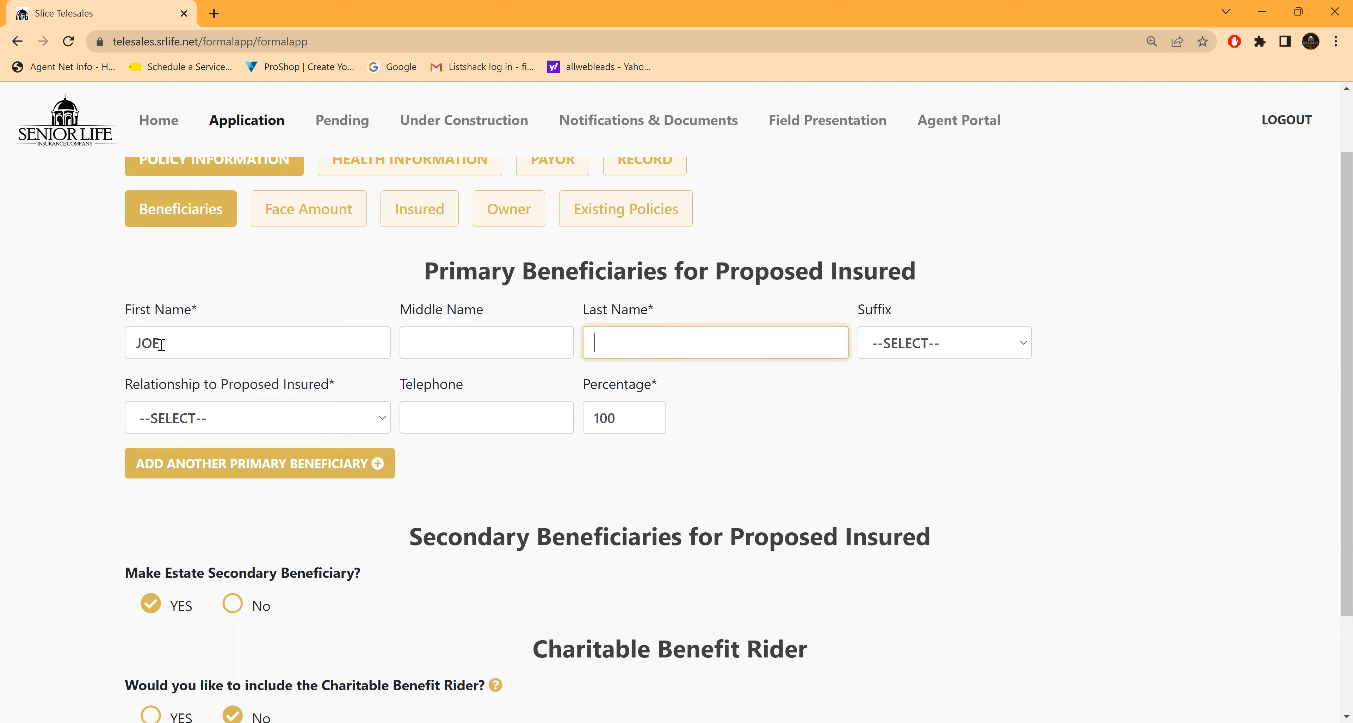
pyautogui.write('SMITH')
pyautogui.press('Tab')
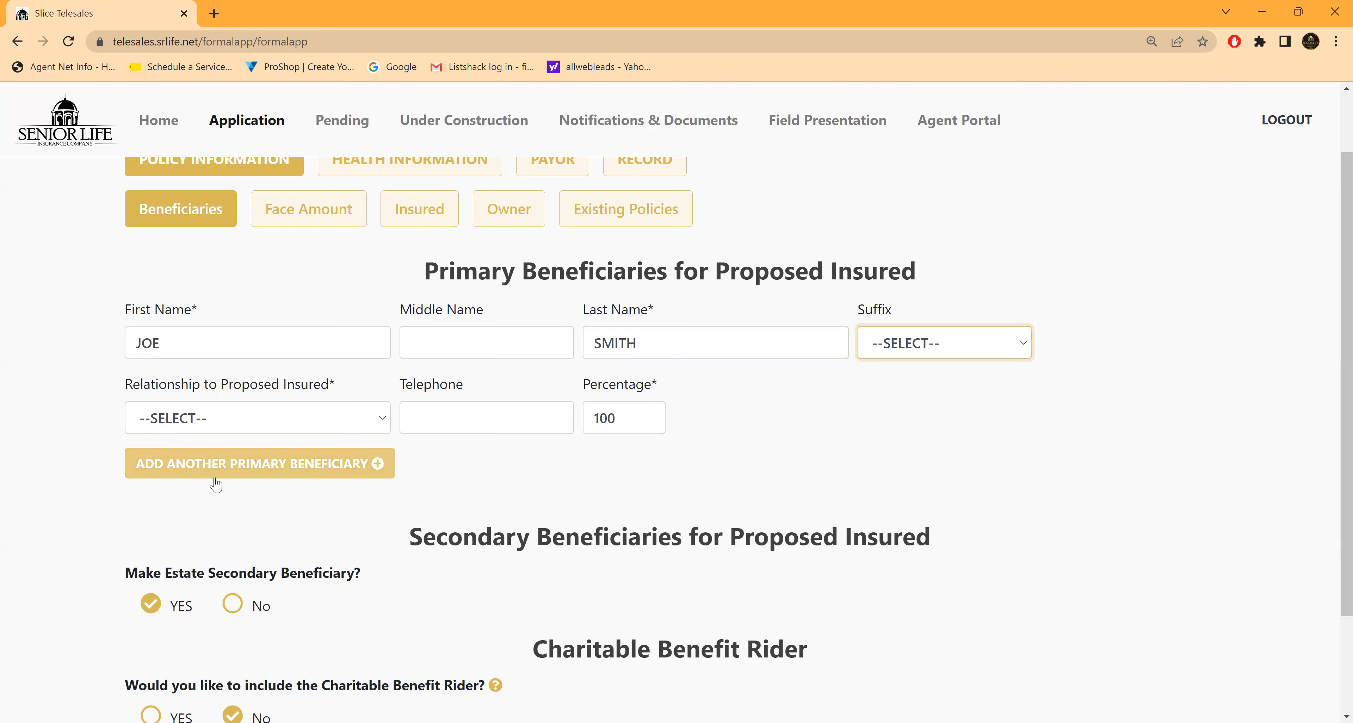
pyautogui.click(383, 423)
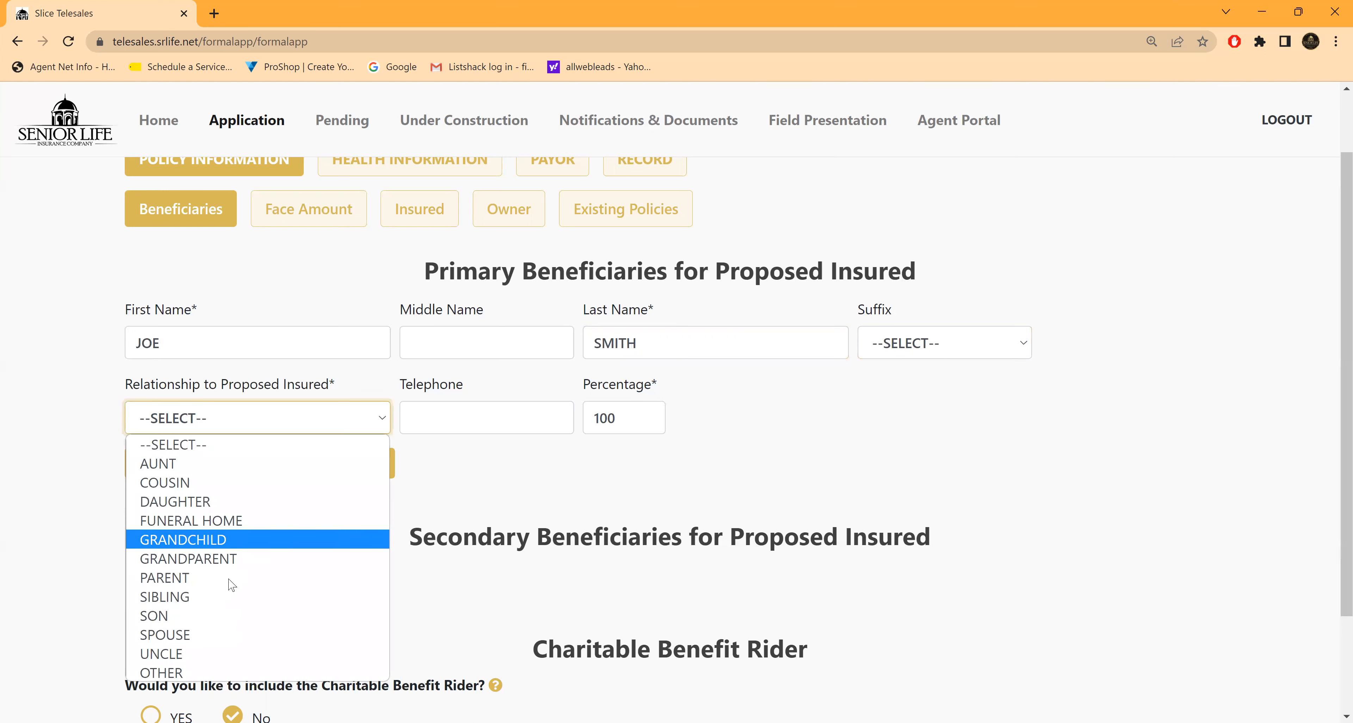
pyautogui.click(164, 618)
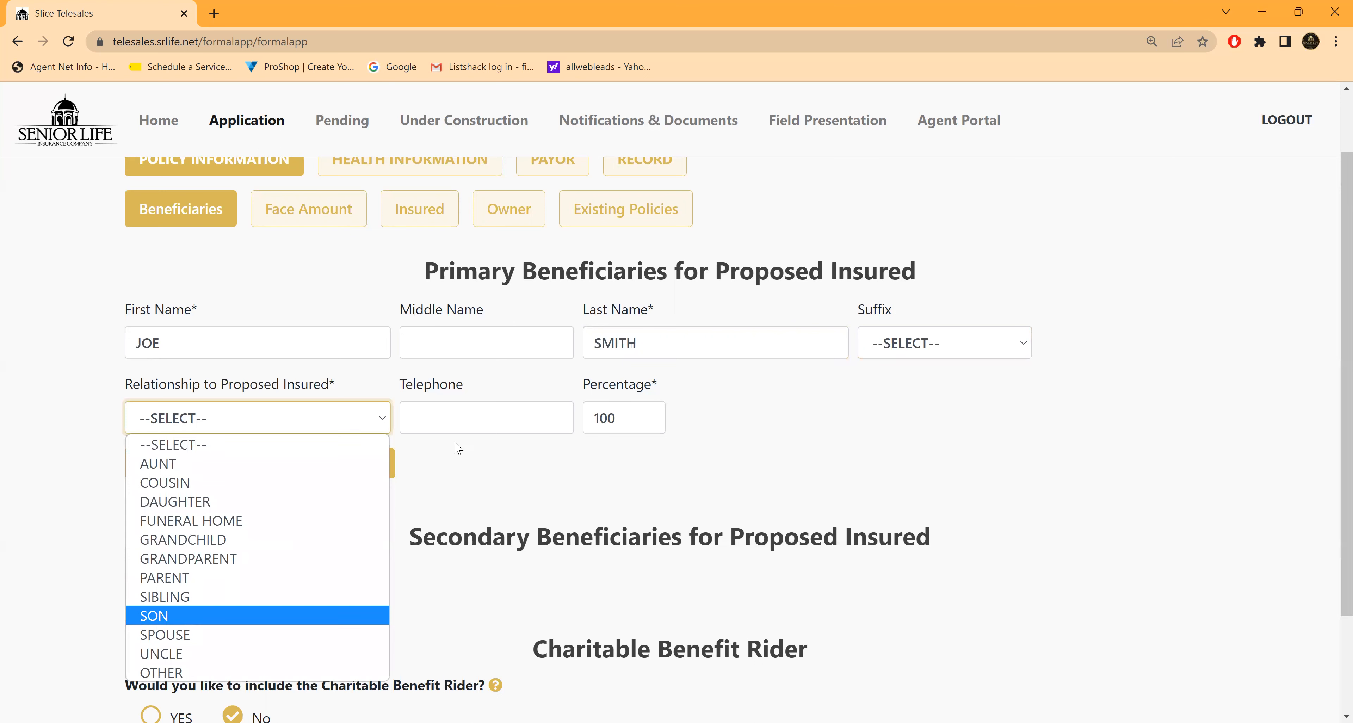
pyautogui.click(468, 409)
pyautogui.click(734, 467)
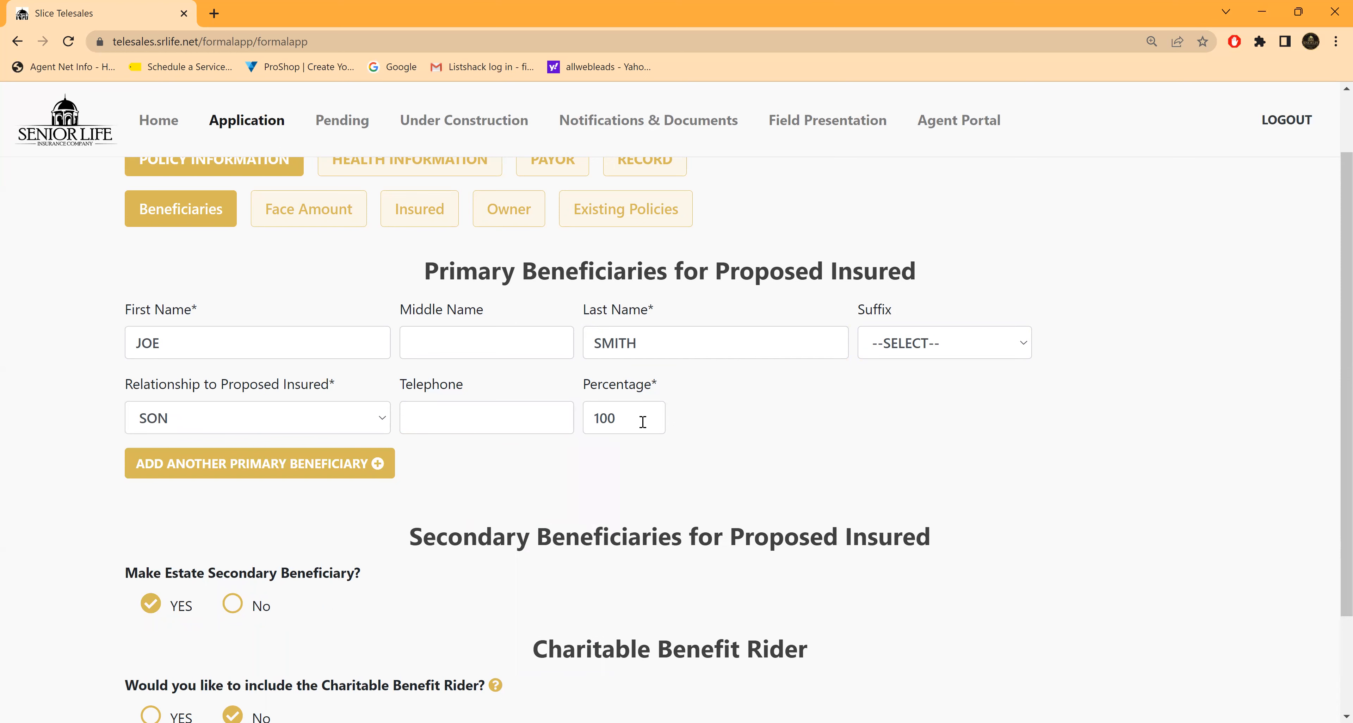
# Step: Answer No to making the estate secondary beneficiary to view the secondary beneficiary fields, and set the answer back to YES
pyautogui.scroll(-1, 643, 426)
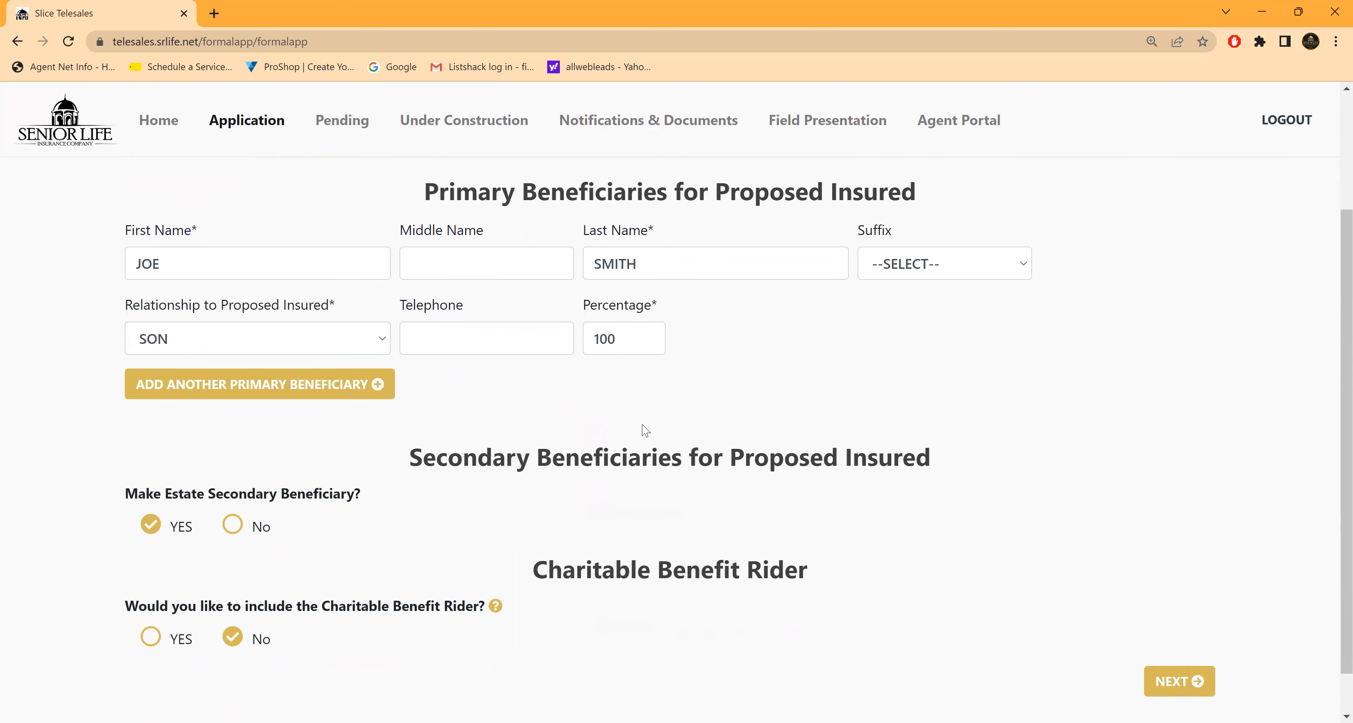
pyautogui.scroll(-1, 640, 432)
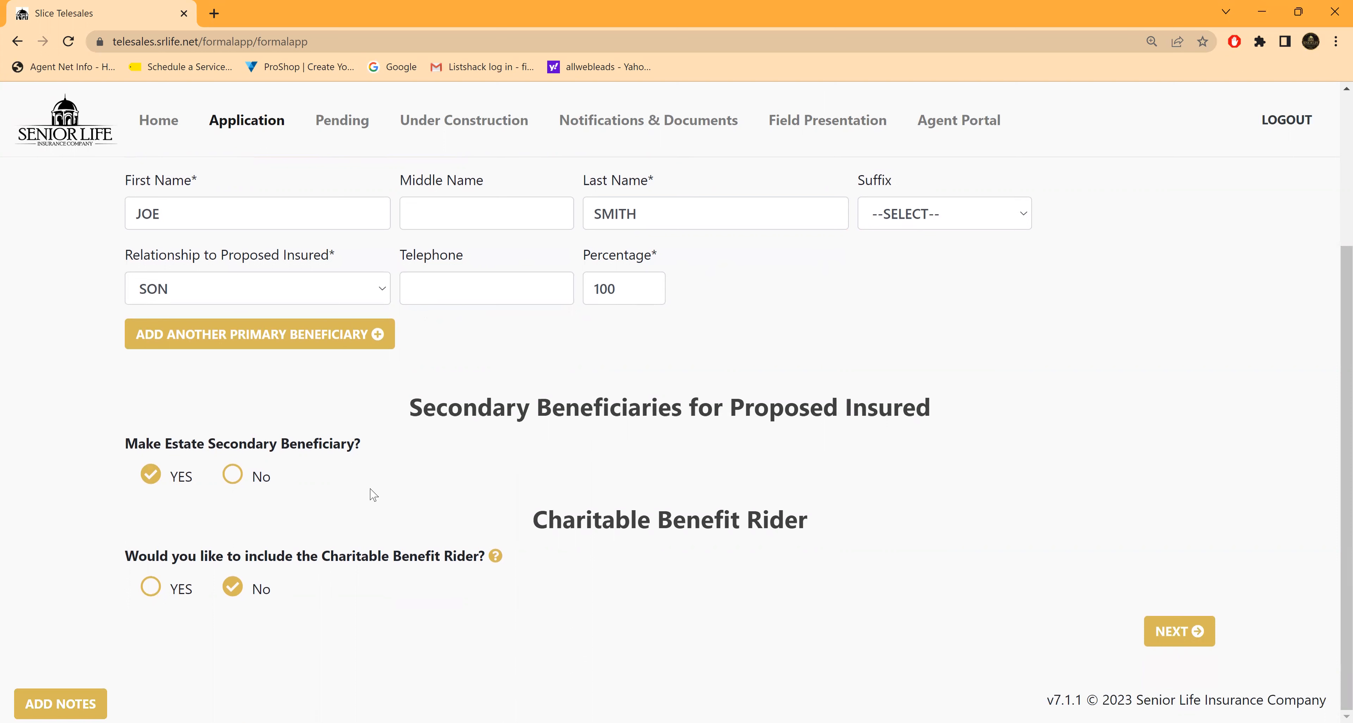
pyautogui.scroll(1, 369, 490)
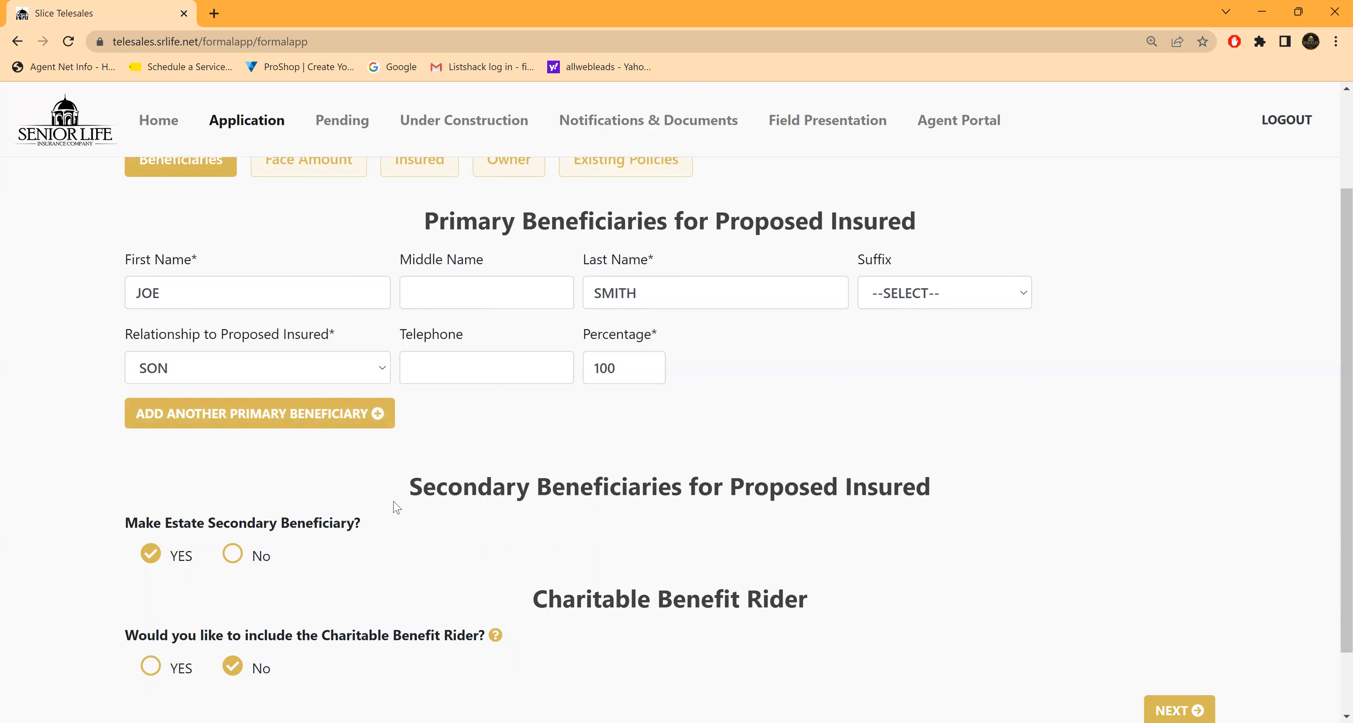
pyautogui.scroll(-2, 377, 501)
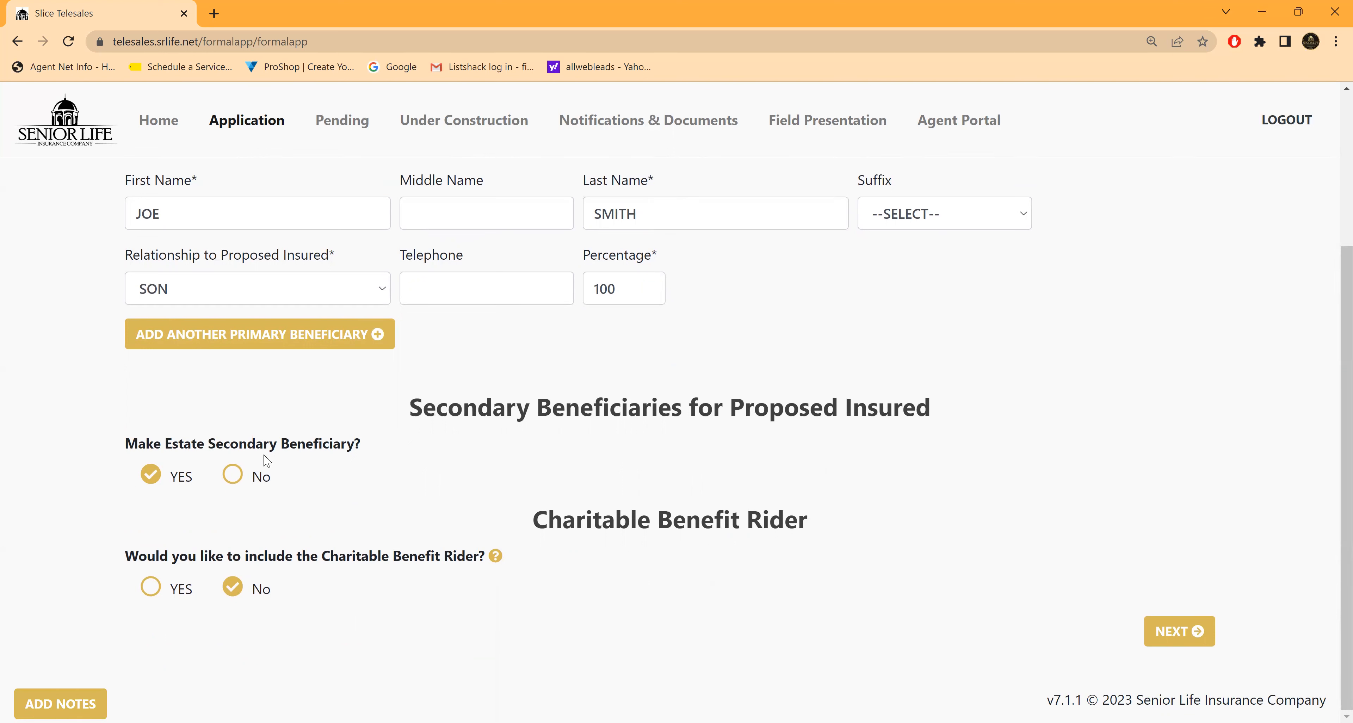
pyautogui.click(233, 477)
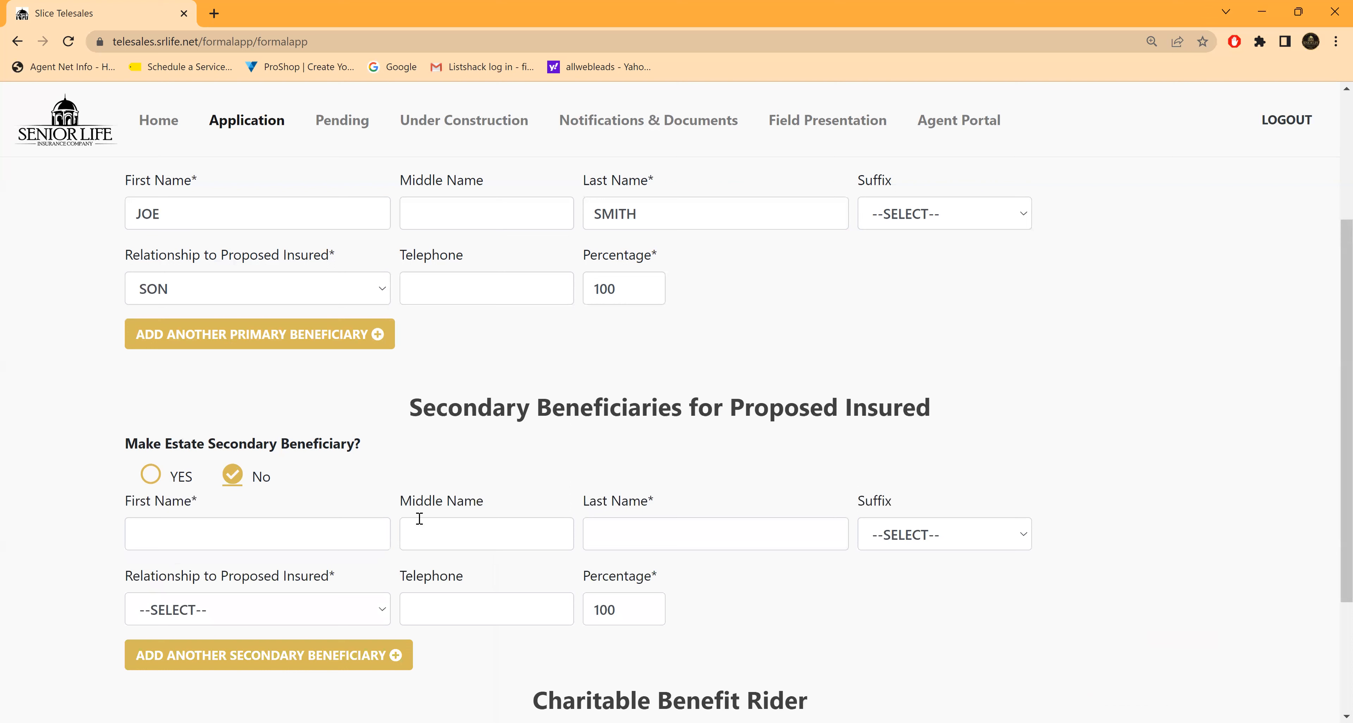
pyautogui.click(159, 476)
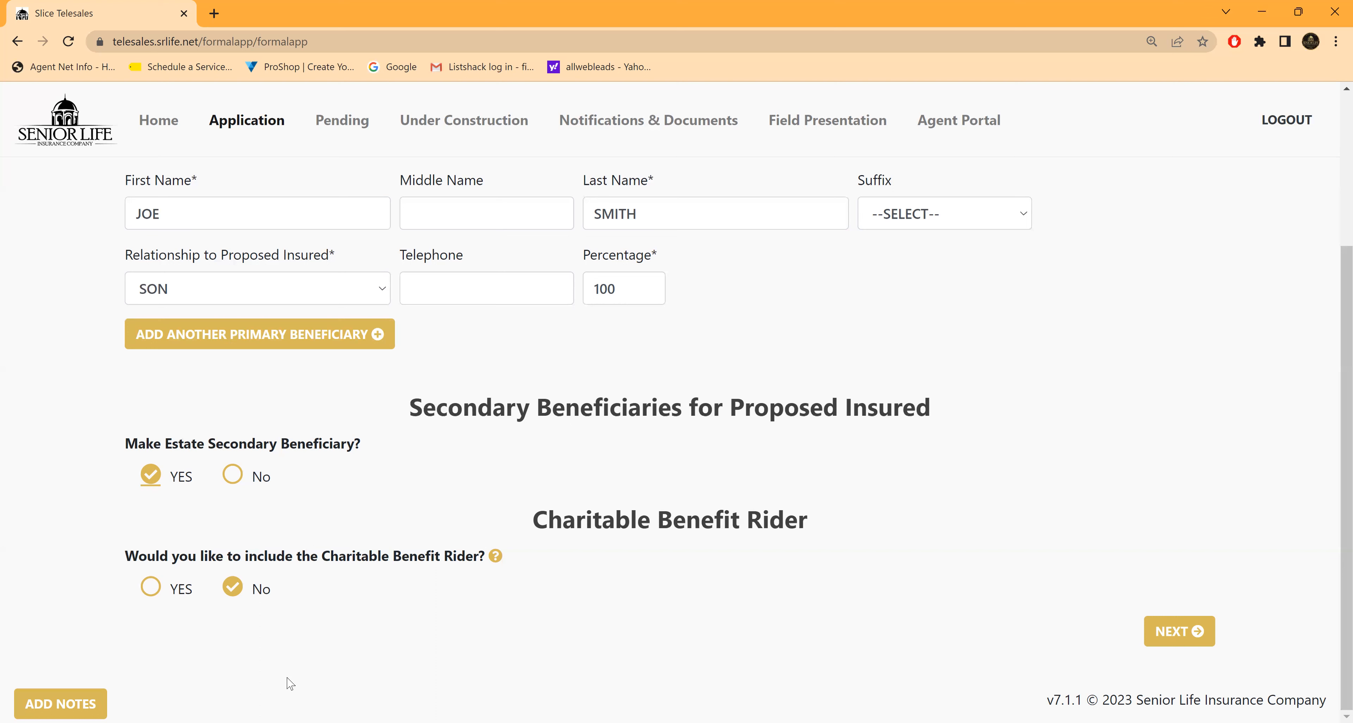
# Step: Continue to the Face Amount section, keep the Best rate option selected, and proceed to the Insured section
pyautogui.click(1174, 634)
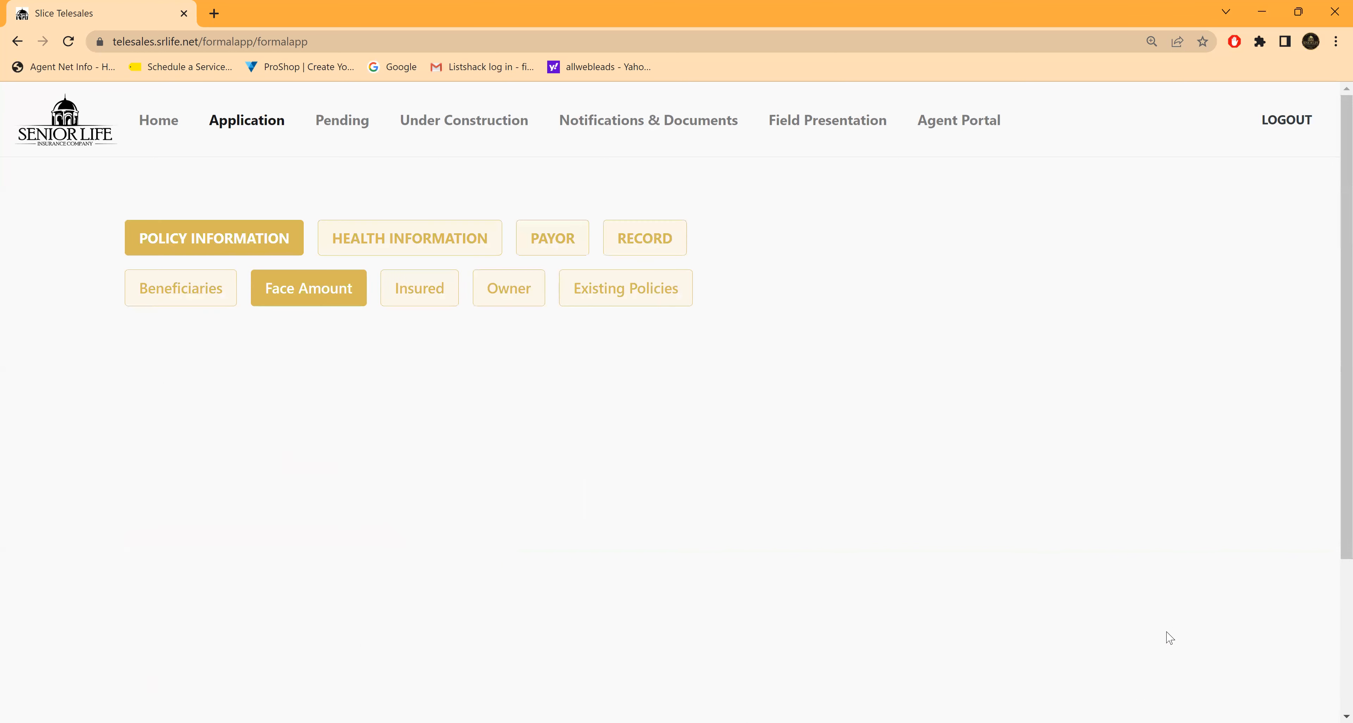
pyautogui.scroll(-3, 1059, 542)
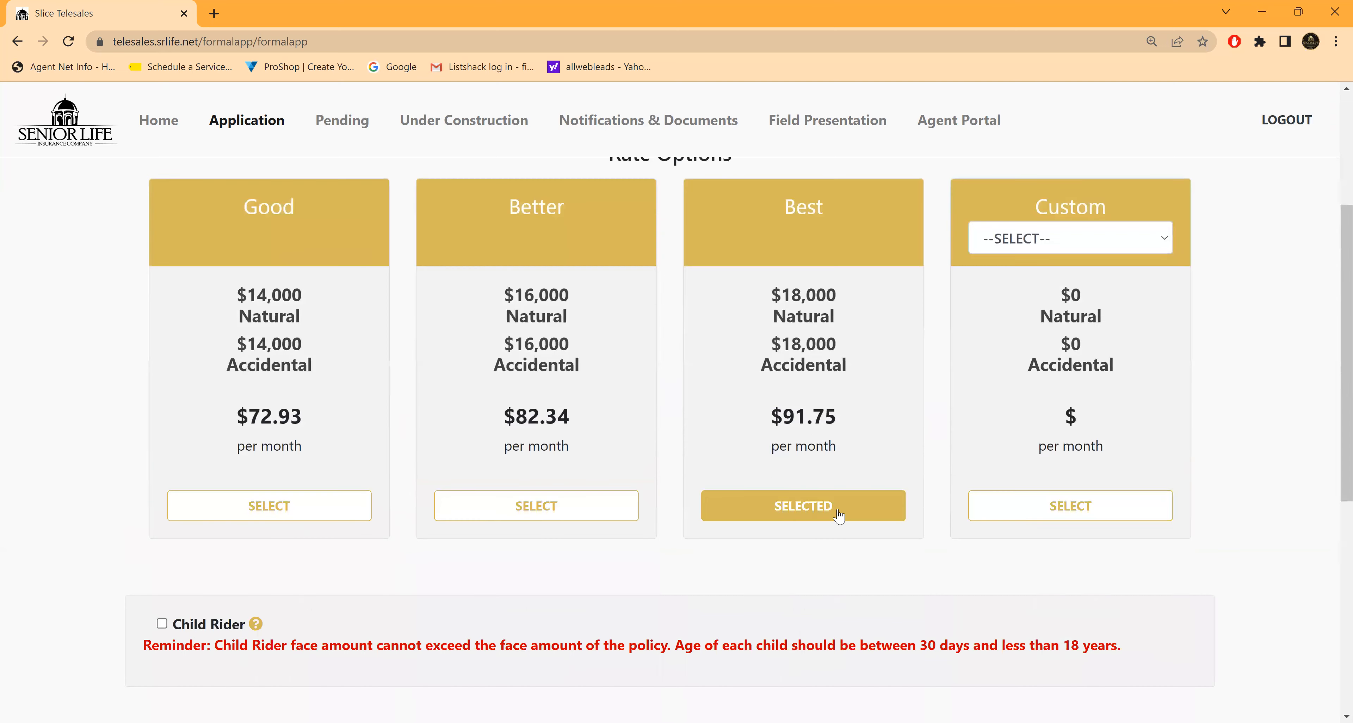
pyautogui.click(819, 507)
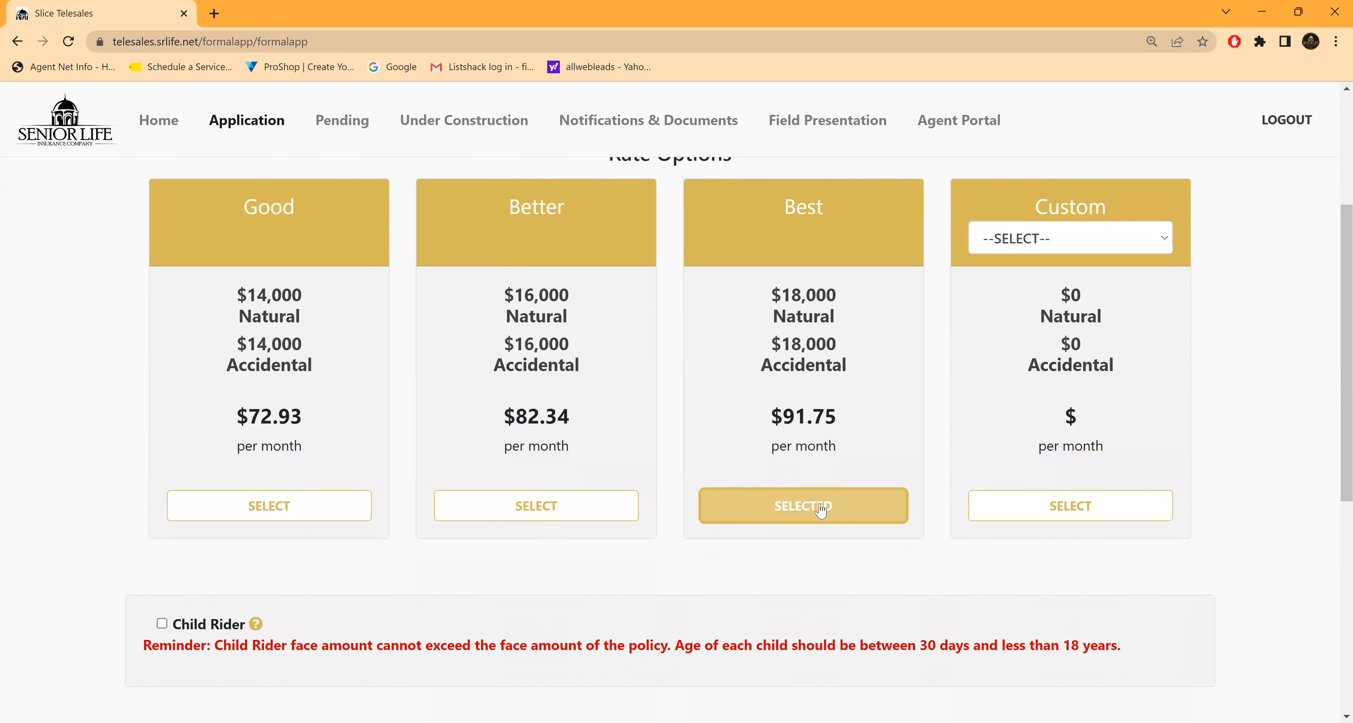
pyautogui.scroll(-6, 1102, 599)
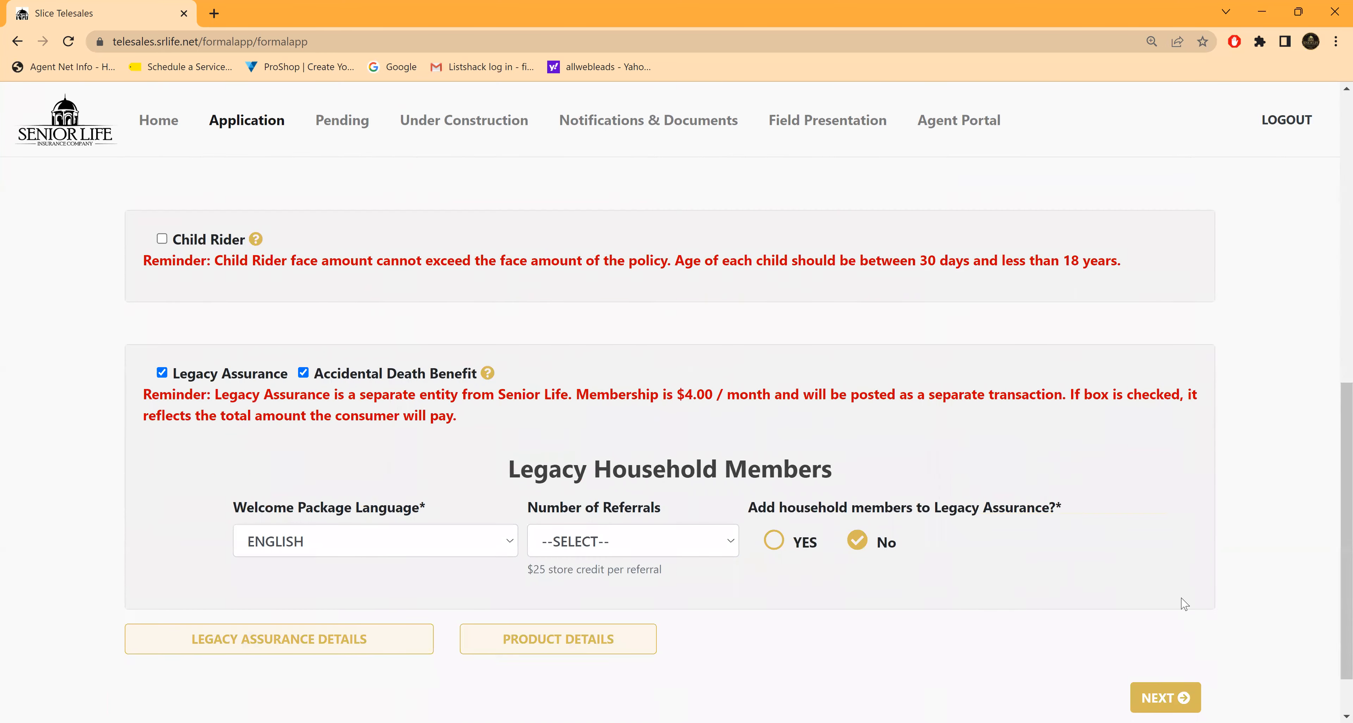
pyautogui.click(1167, 632)
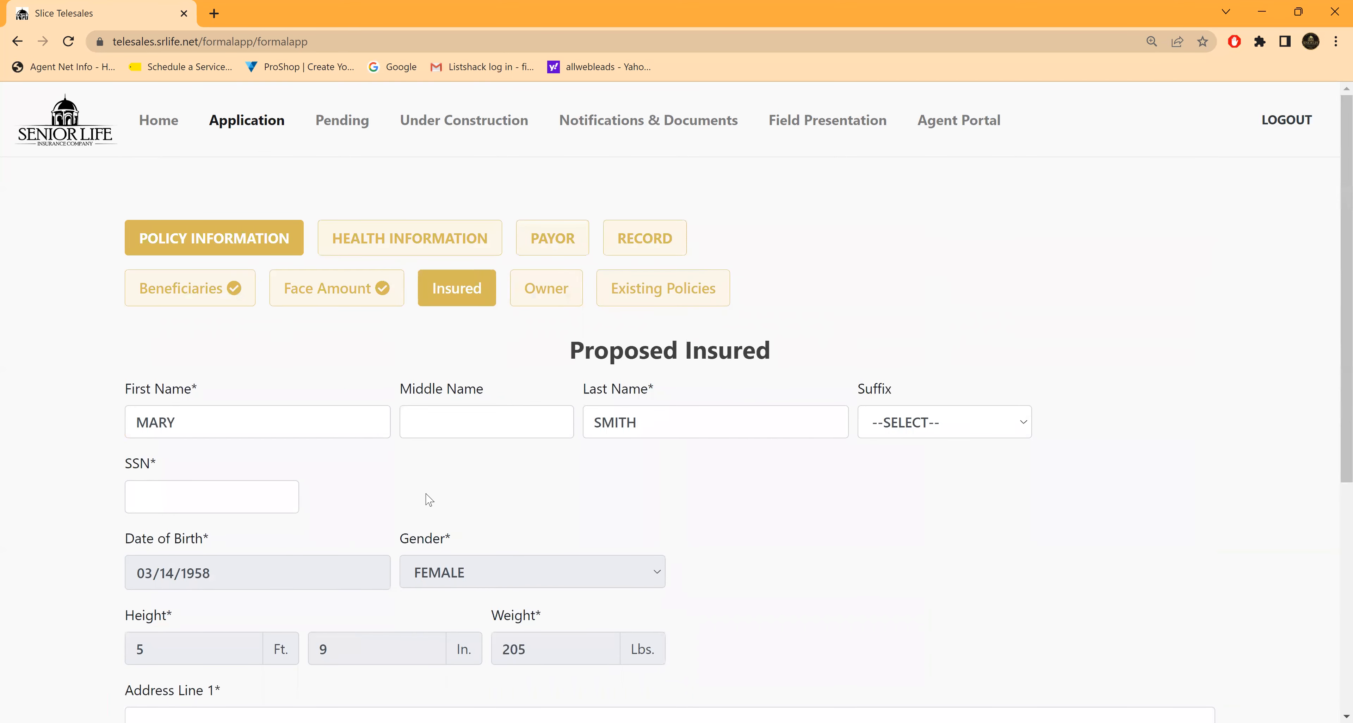
# Step: Enter the proposed insured's social security number in the SSN field
pyautogui.scroll(-3, 424, 482)
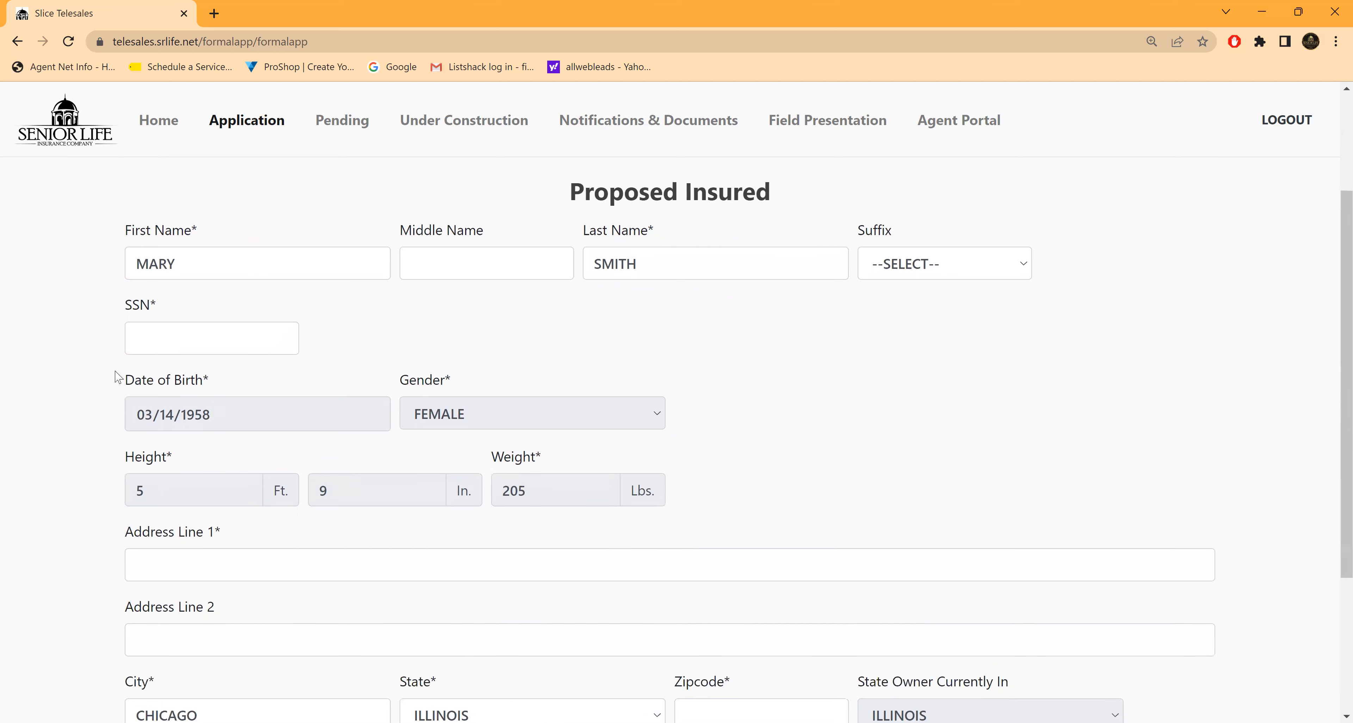
pyautogui.click(143, 335)
pyautogui.write('111-11-1111')
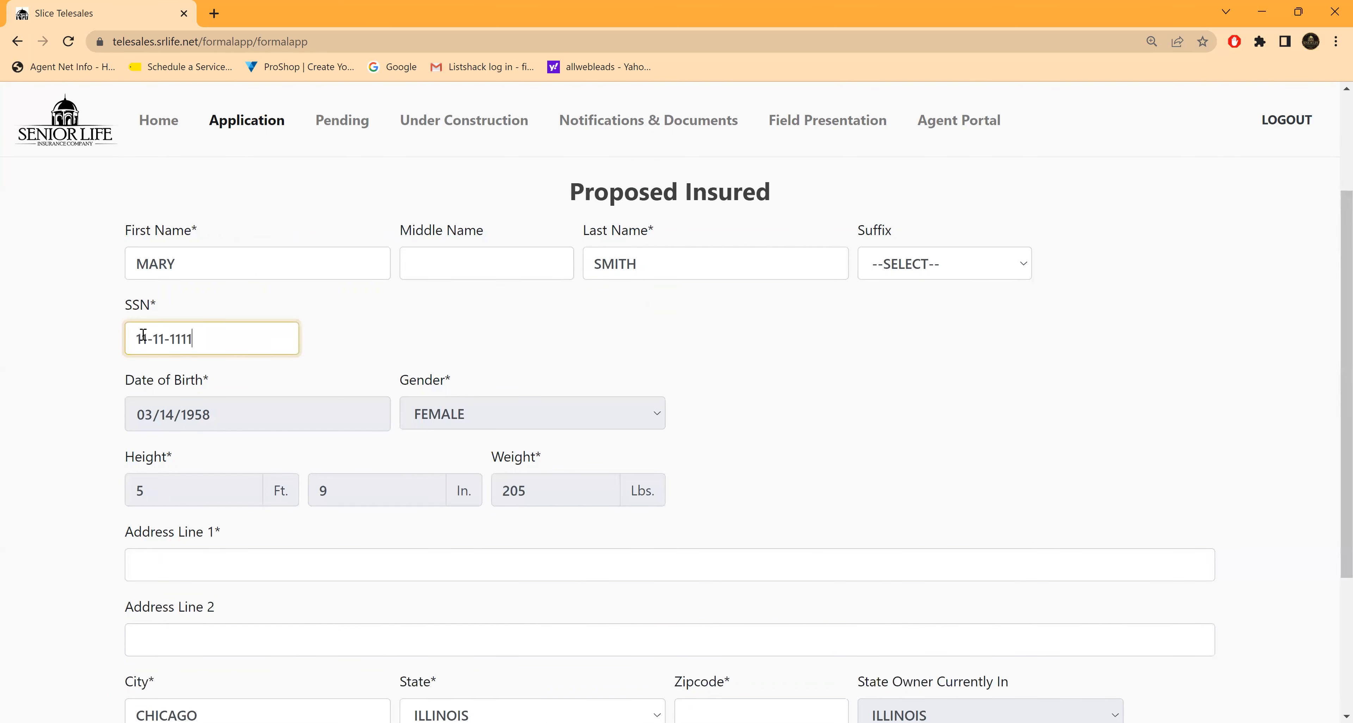
pyautogui.click(640, 343)
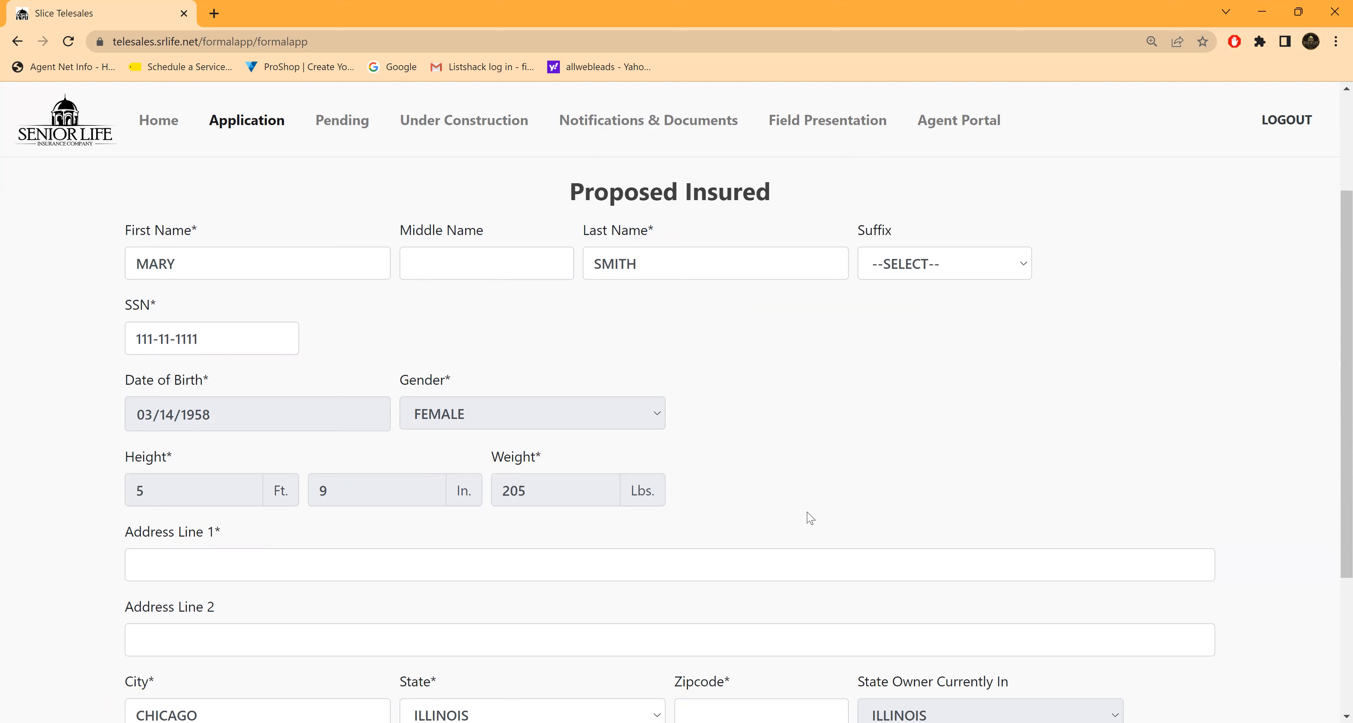
# Step: Fill in the proposed insured's street address in Address Line 1 and enter the zipcode
pyautogui.scroll(-1, 876, 441)
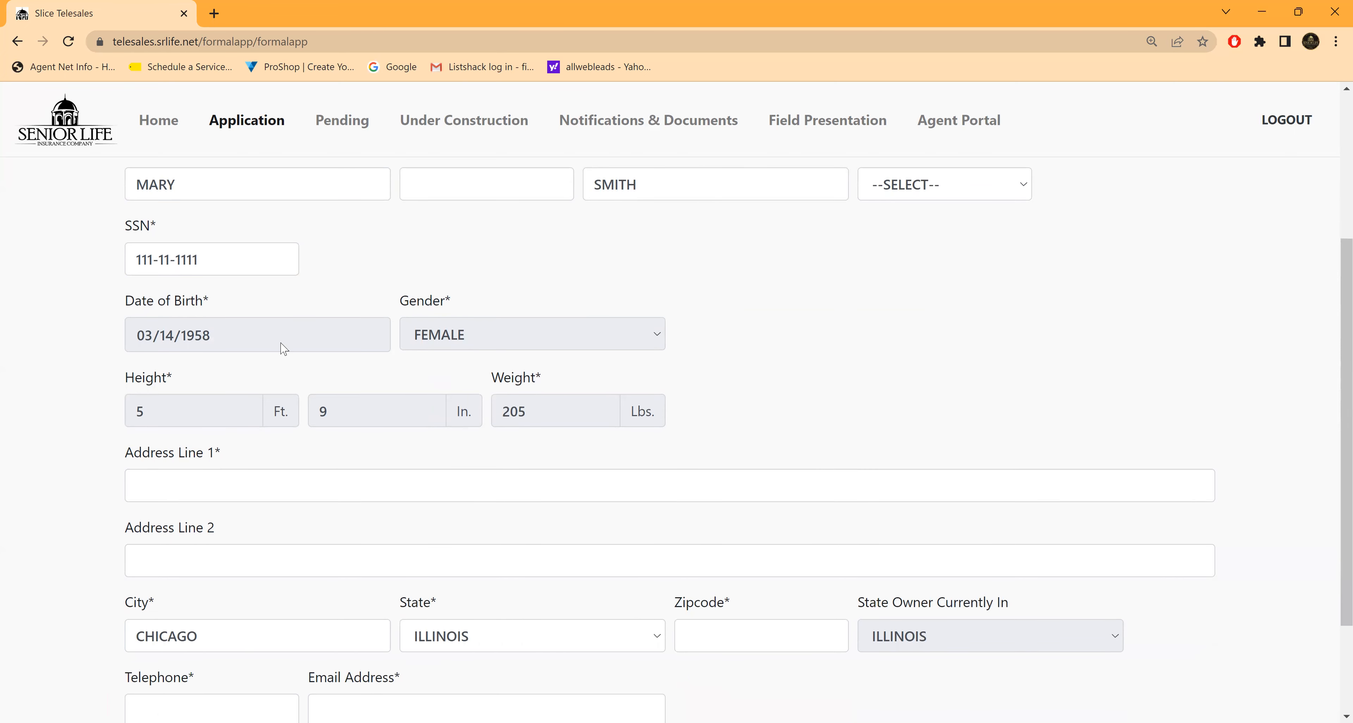
pyautogui.click(150, 484)
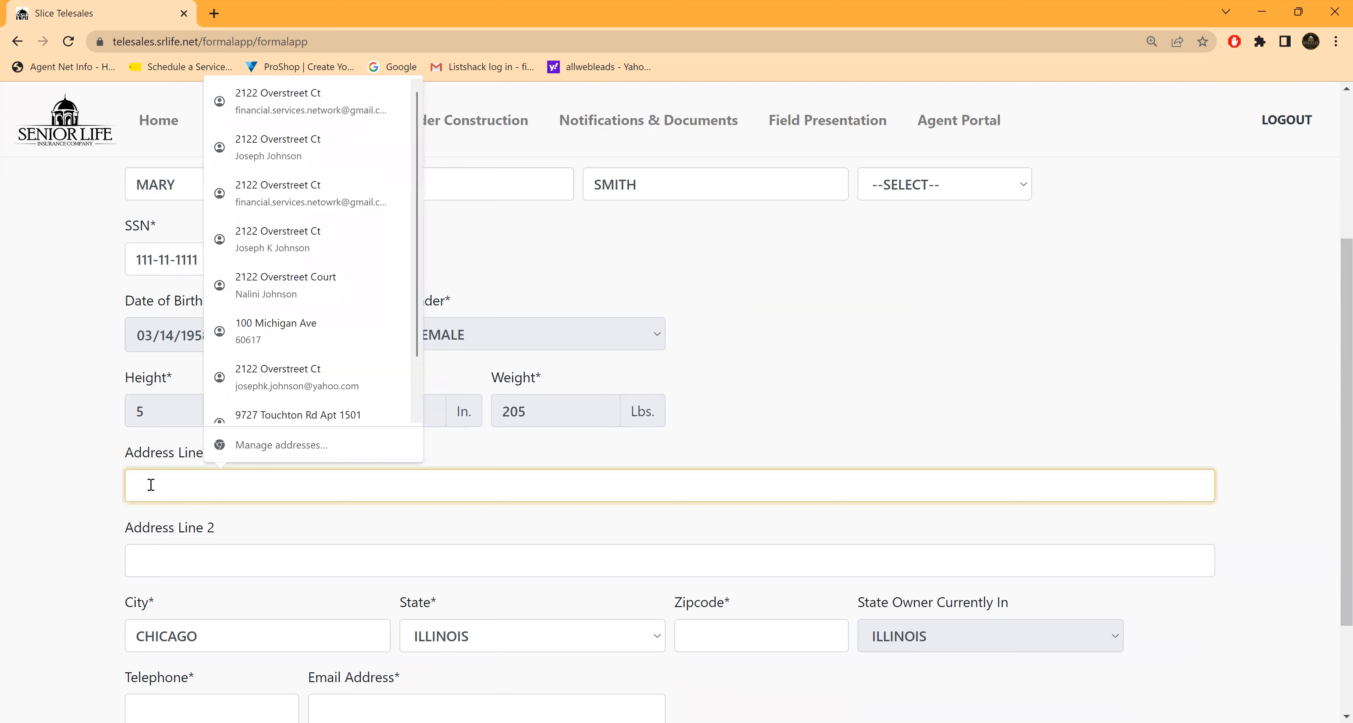
pyautogui.write('123 MAPLE')
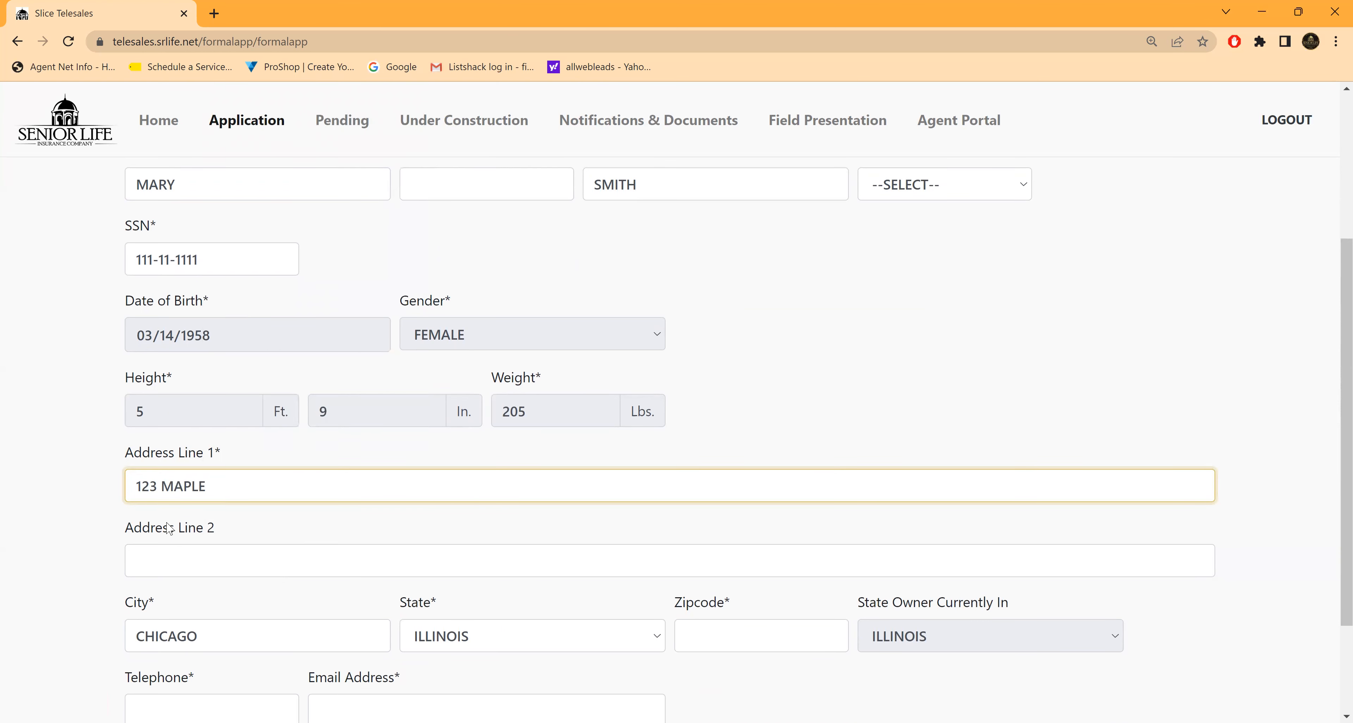
pyautogui.scroll(-3, 200, 512)
pyautogui.click(699, 502)
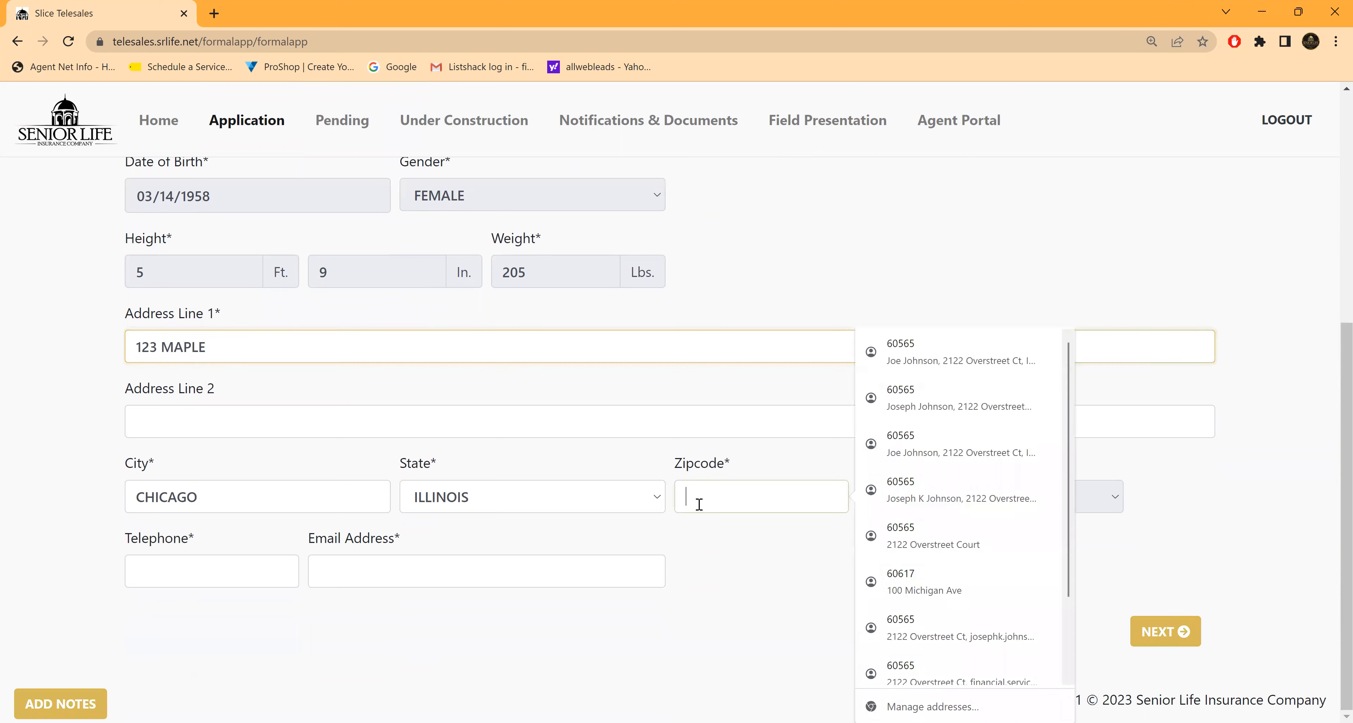
pyautogui.write('60659')
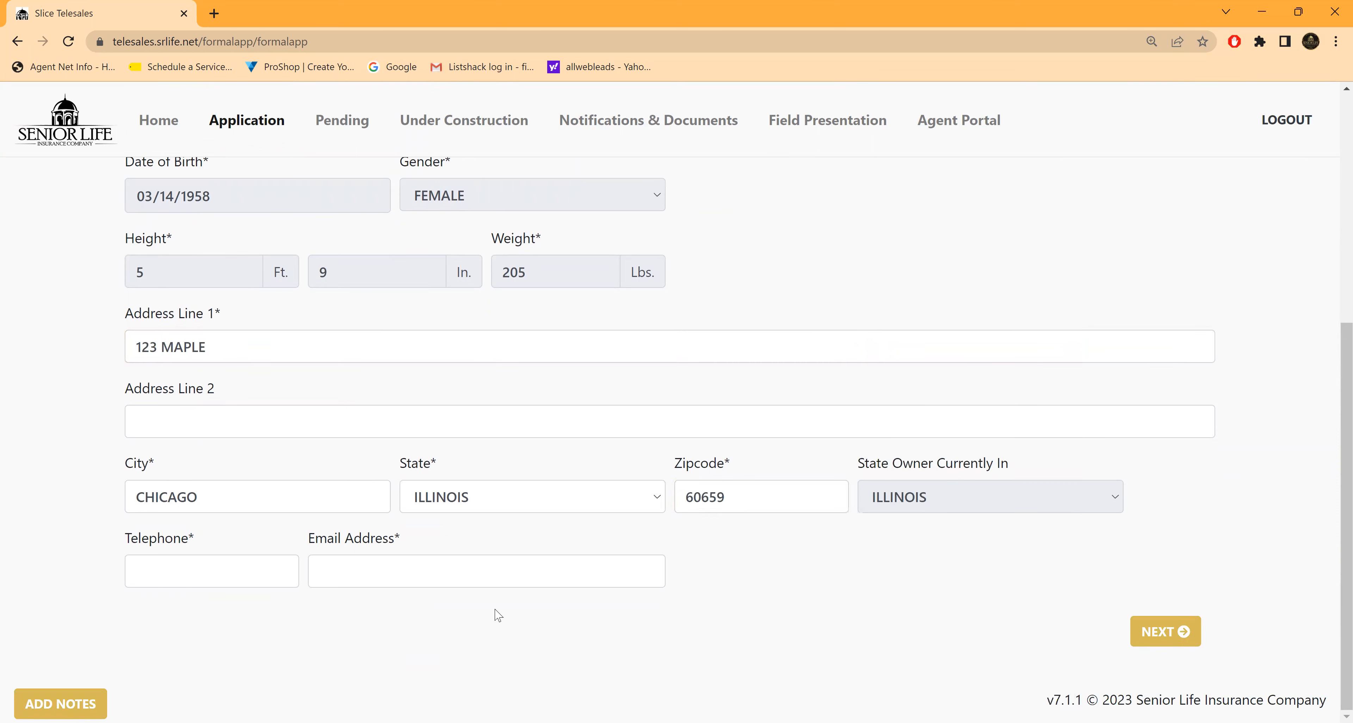
# Step: Enter the proposed insured's telephone number
pyautogui.click(145, 570)
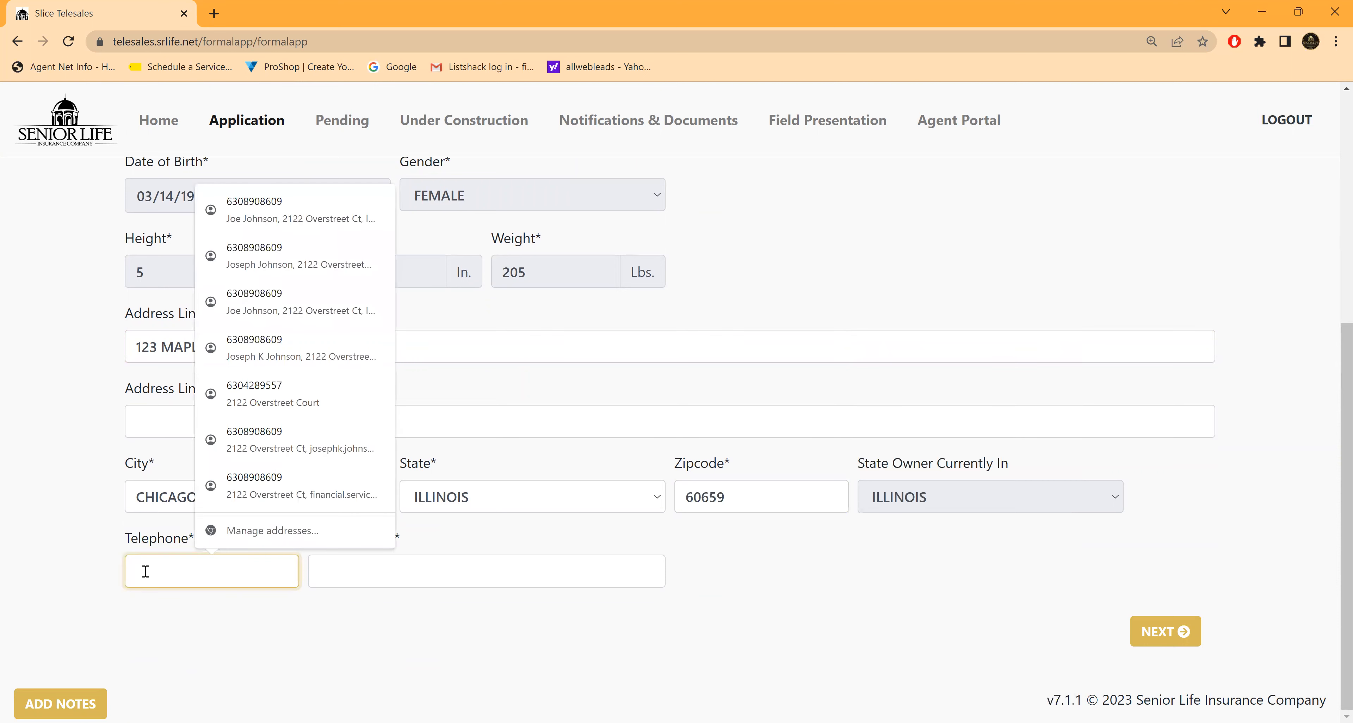
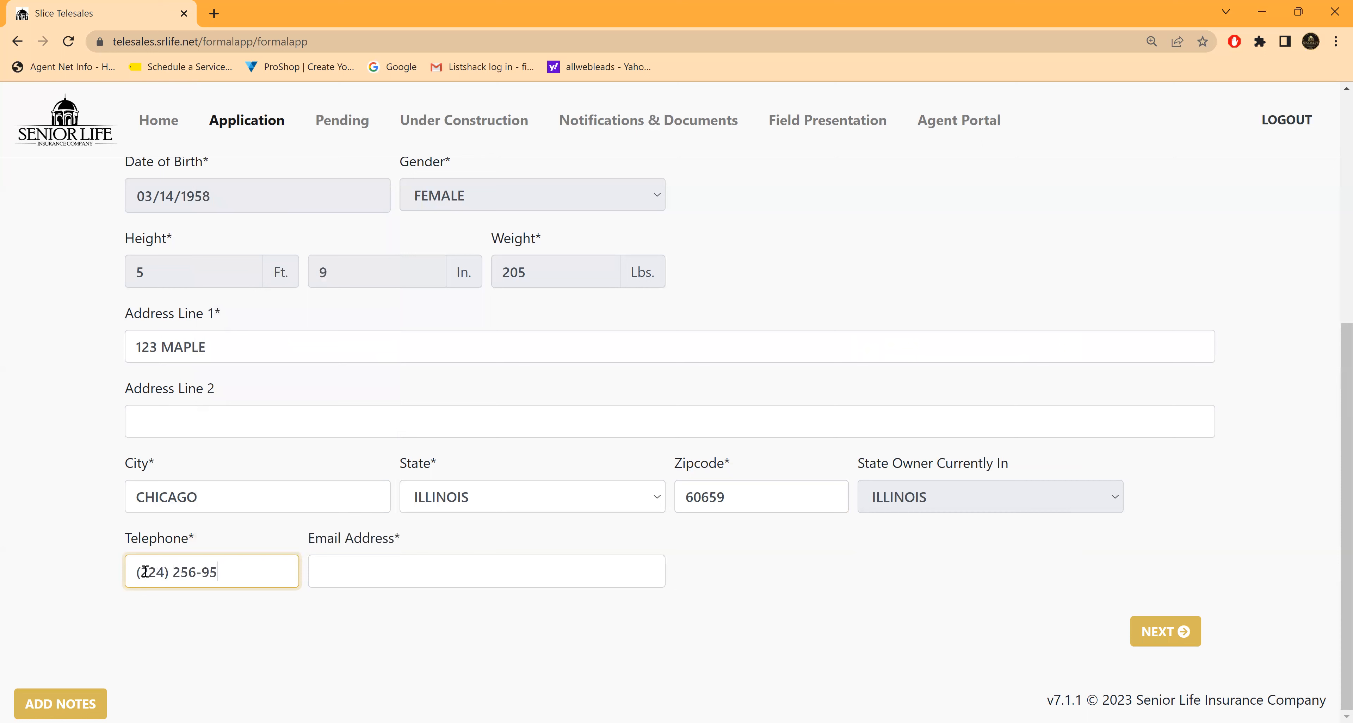
# Step: Fill in the proposed insured's email address and continue to the Owner section
pyautogui.click(325, 632)
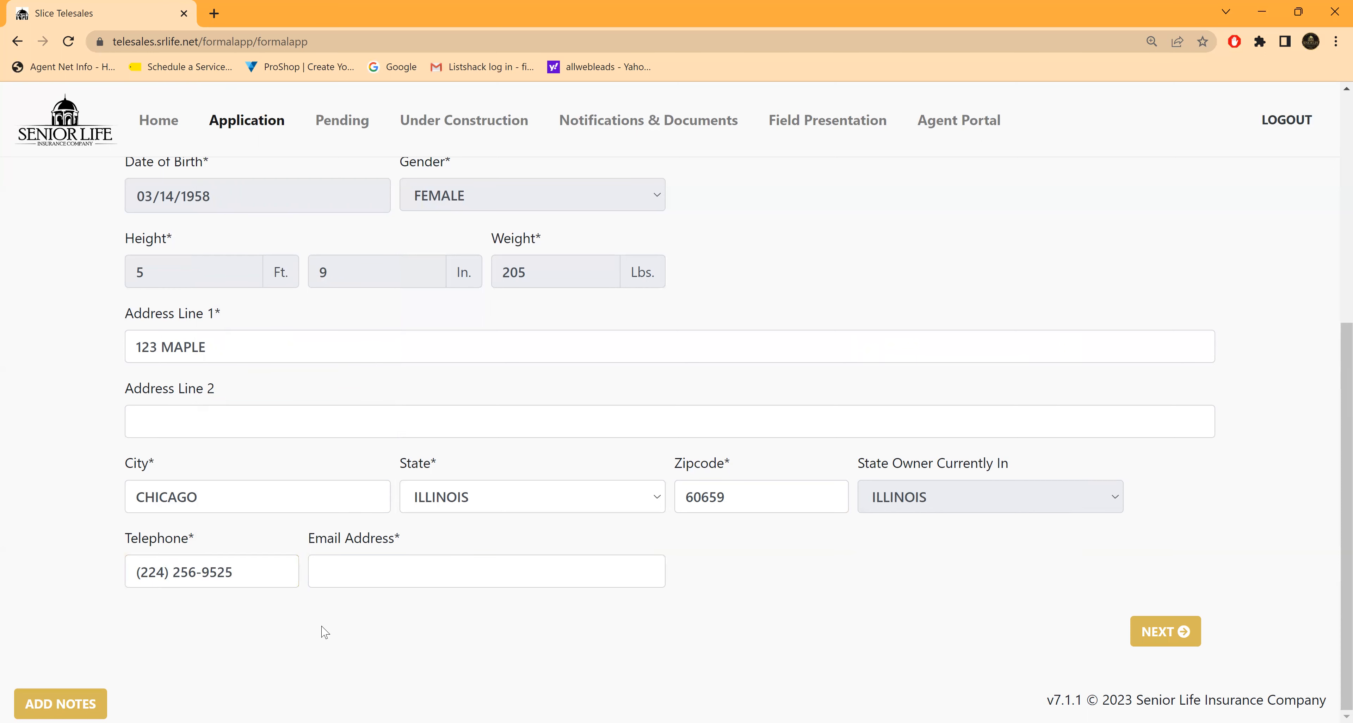
pyautogui.click(329, 578)
pyautogui.write('N')
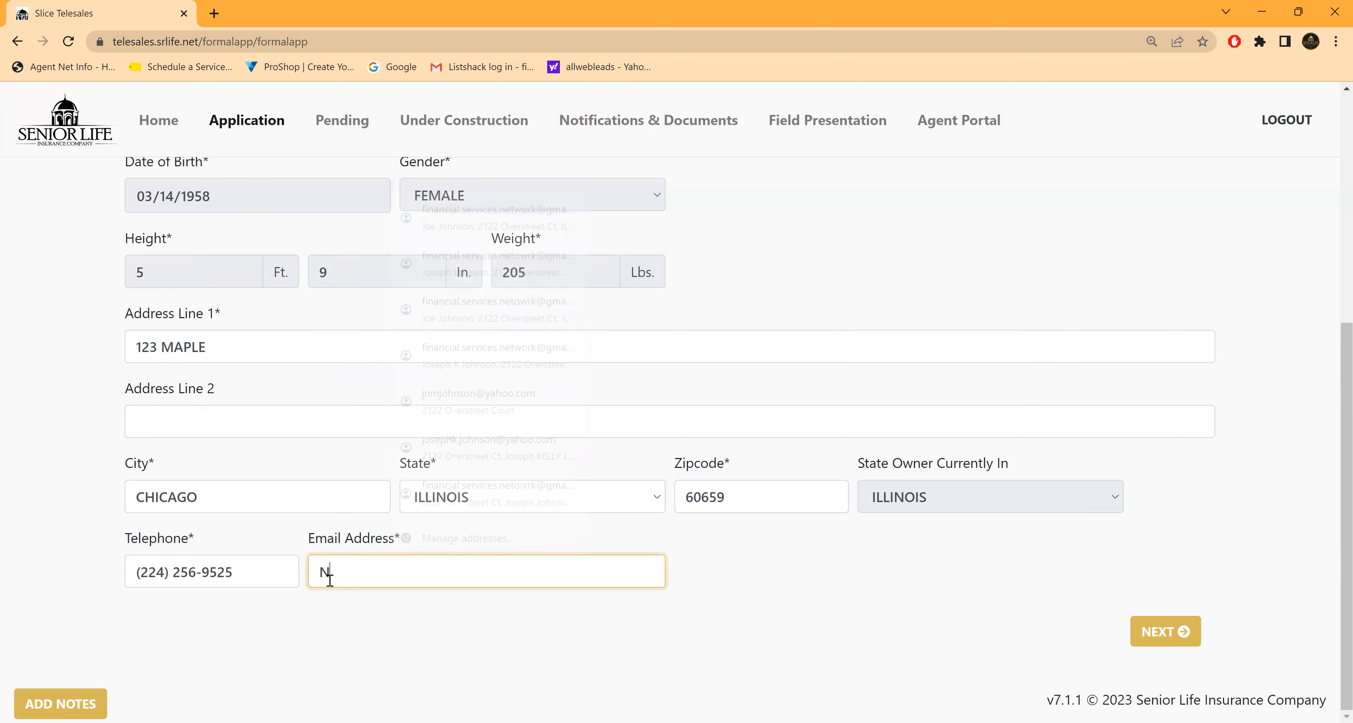
pyautogui.write('OEMAIL')
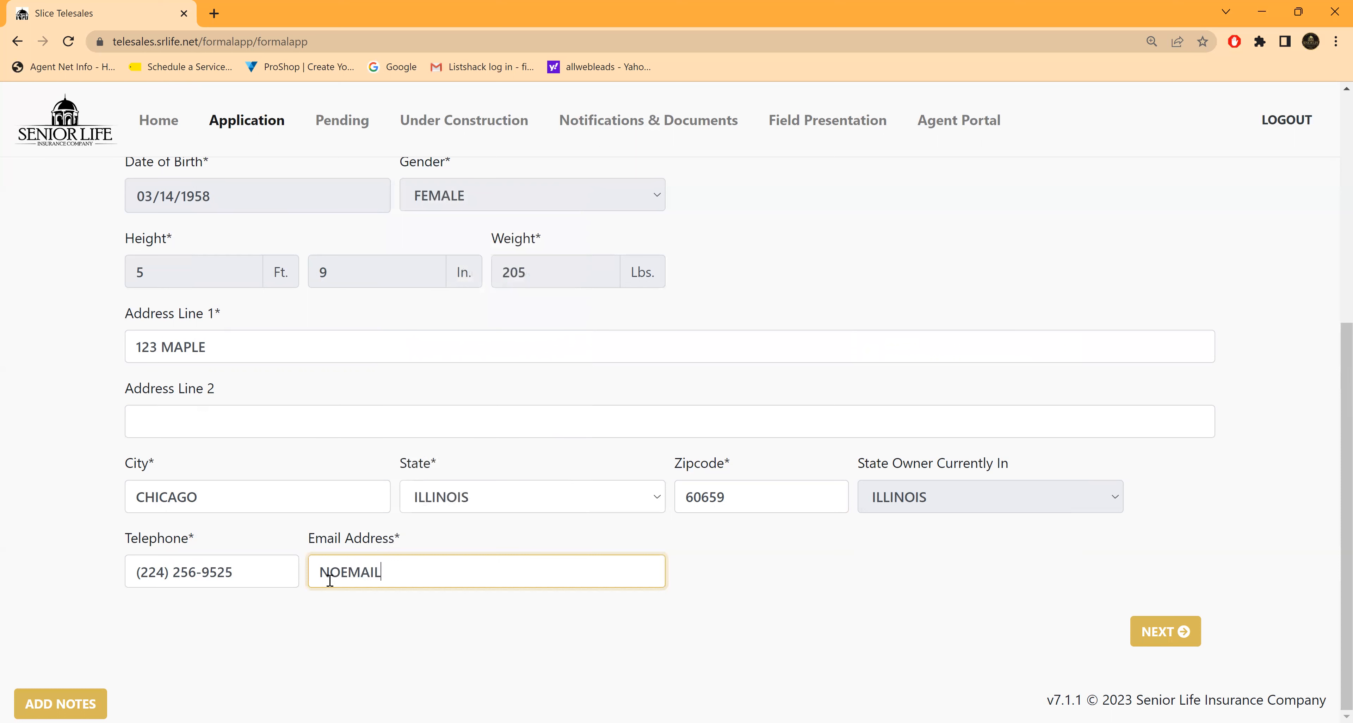
pyautogui.write('@YAHOO.COM')
pyautogui.click(780, 626)
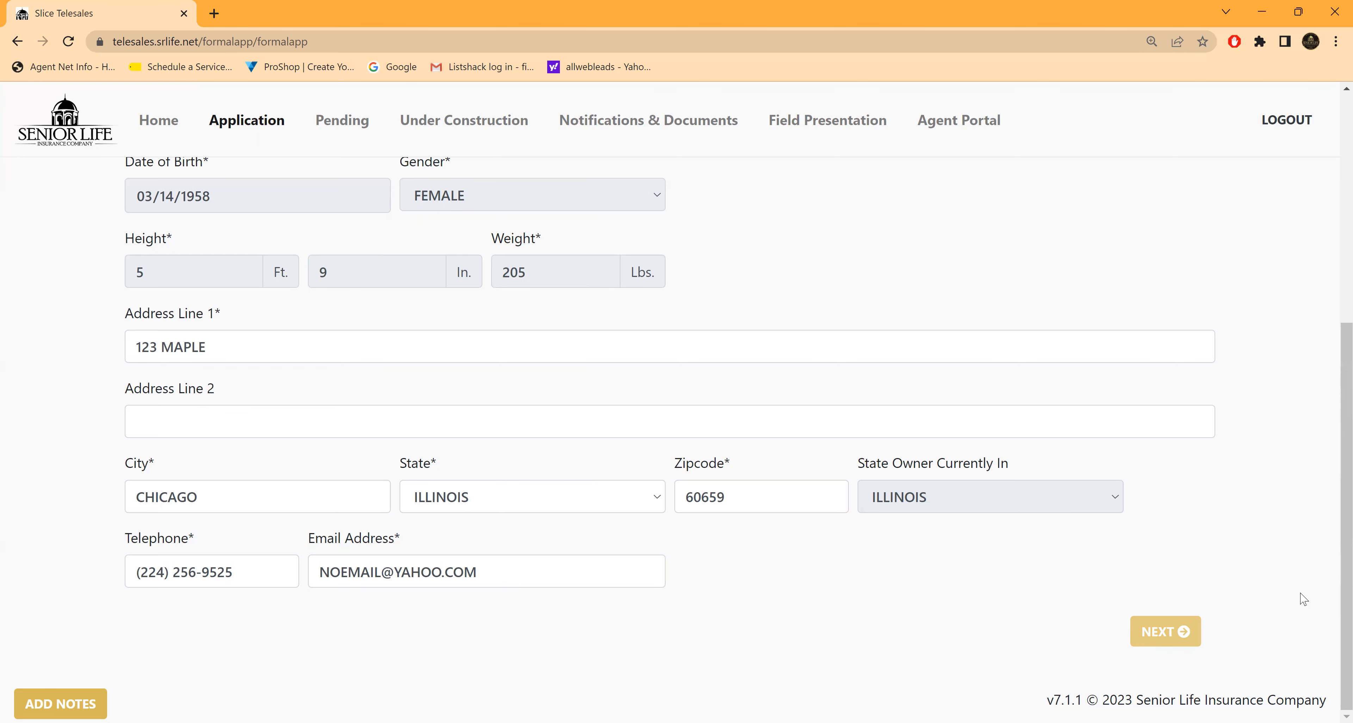
pyautogui.click(1159, 633)
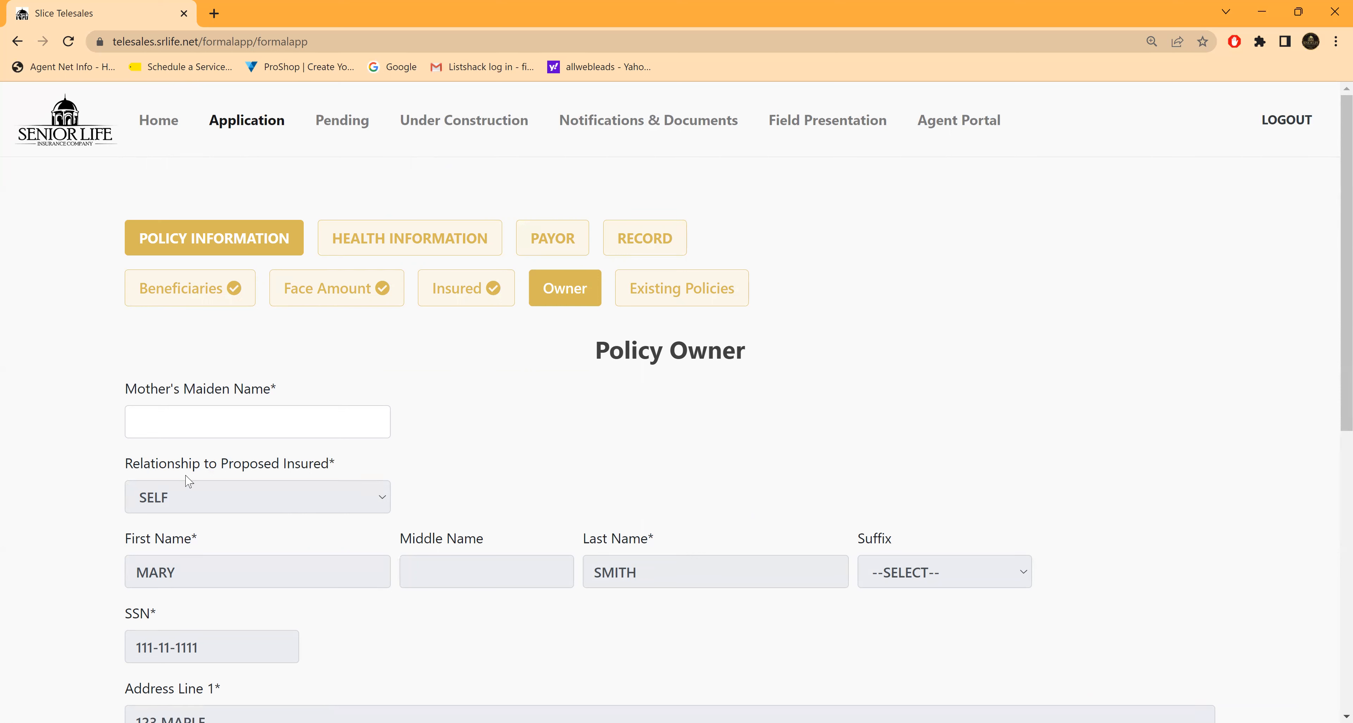
# Step: Enter the policy owner's mother's maiden name, keep both contact consents selected, and continue to Existing Policies
pyautogui.click(156, 427)
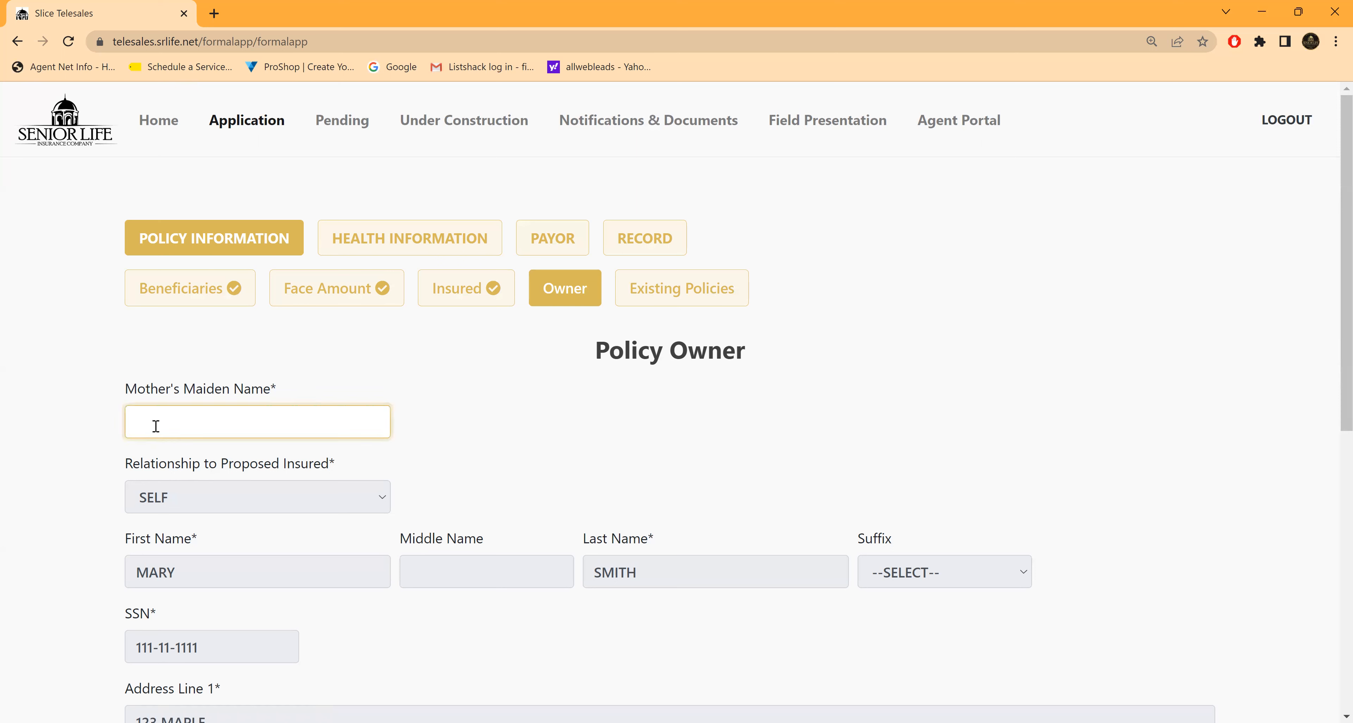
pyautogui.write('SMITH')
pyautogui.click(532, 455)
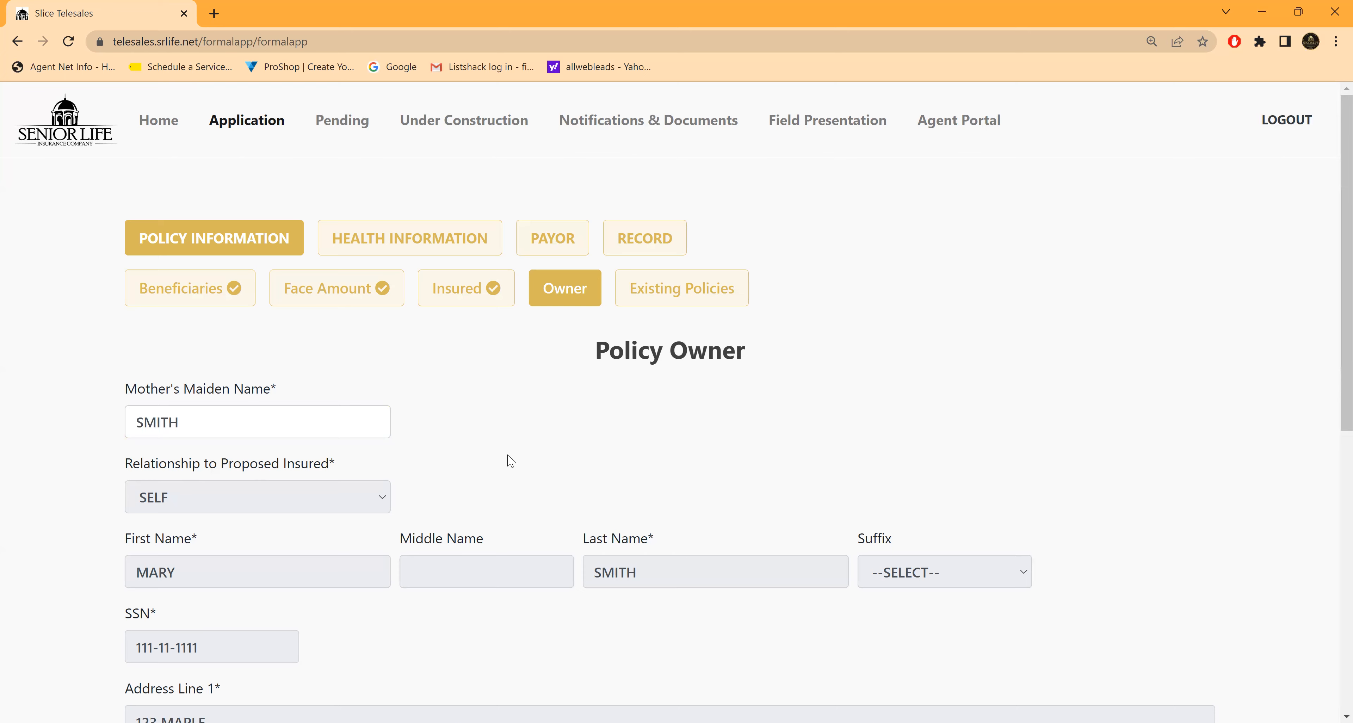
pyautogui.scroll(-3, 446, 453)
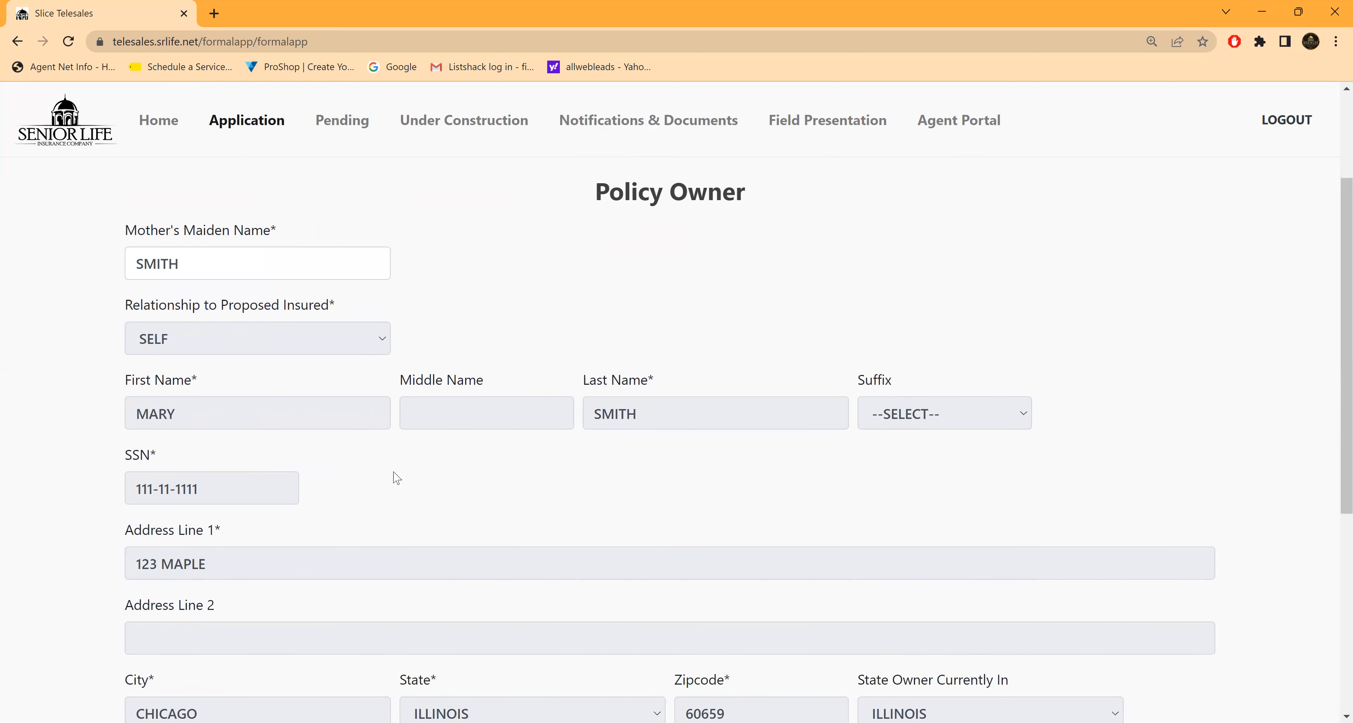
pyautogui.scroll(-3, 393, 479)
pyautogui.scroll(-3, 392, 483)
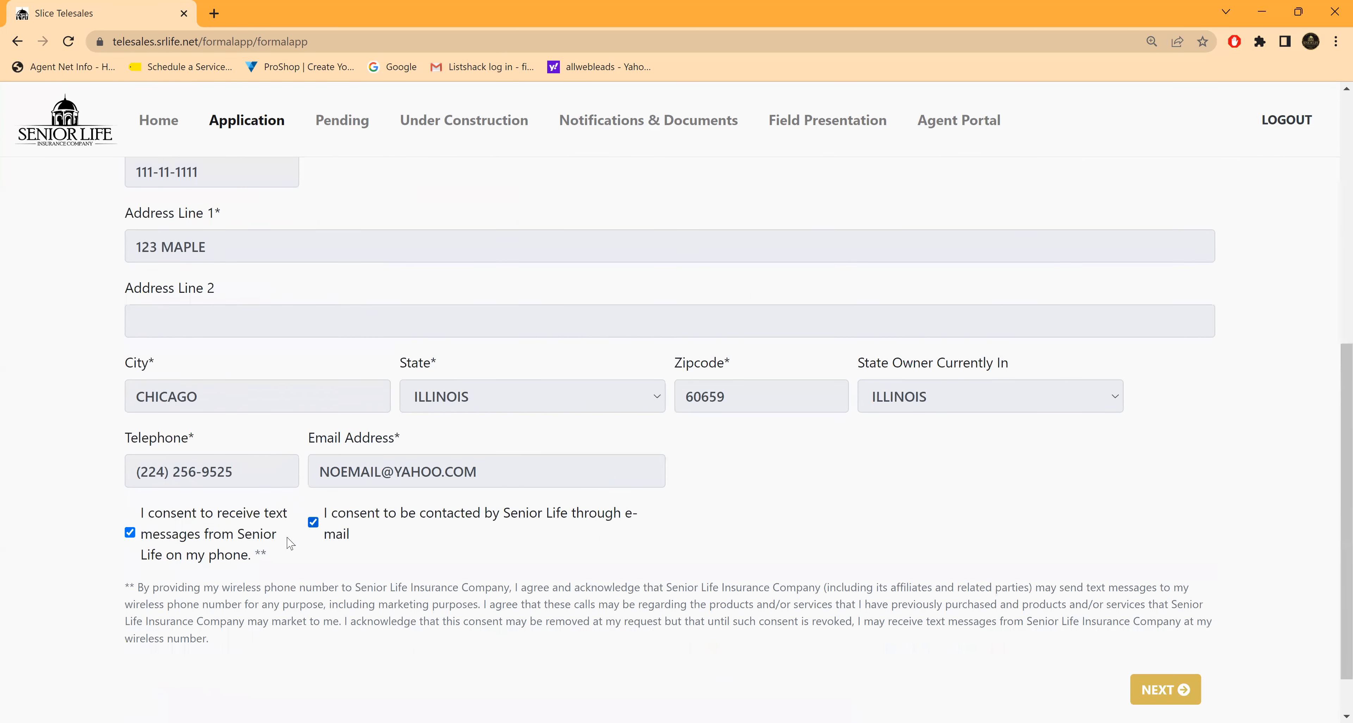
pyautogui.scroll(-3, 586, 552)
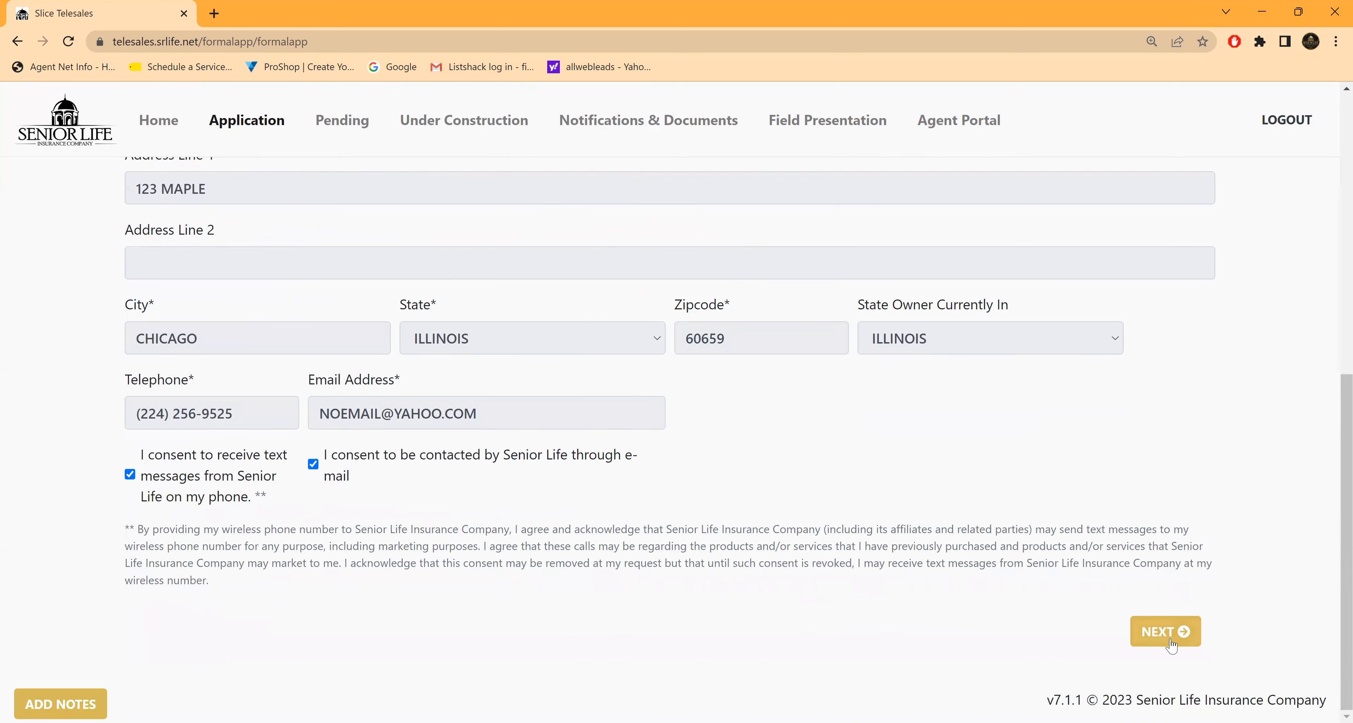
pyautogui.click(1163, 631)
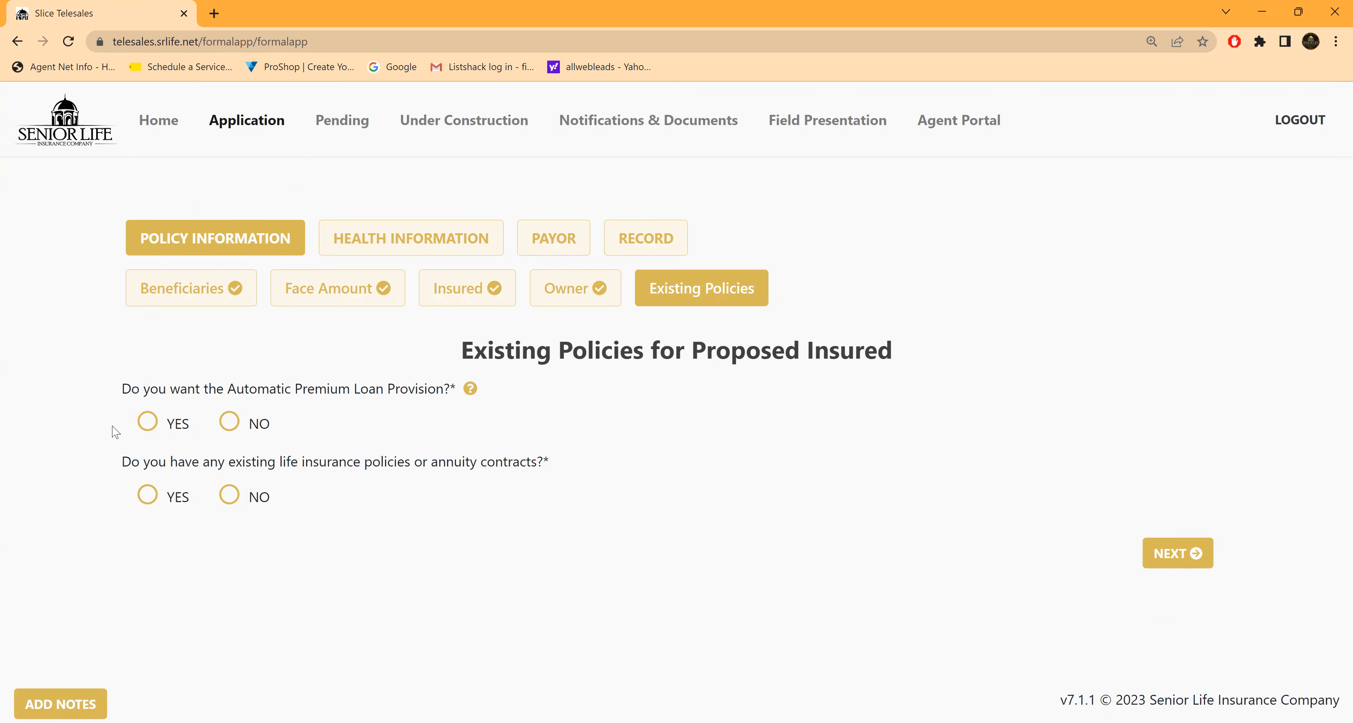
# Step: Answer YES to the Automatic Premium Loan Provision and NO to existing life insurance policies or annuities, and proceed to Health Information
pyautogui.click(149, 425)
pyautogui.click(235, 496)
pyautogui.click(1175, 556)
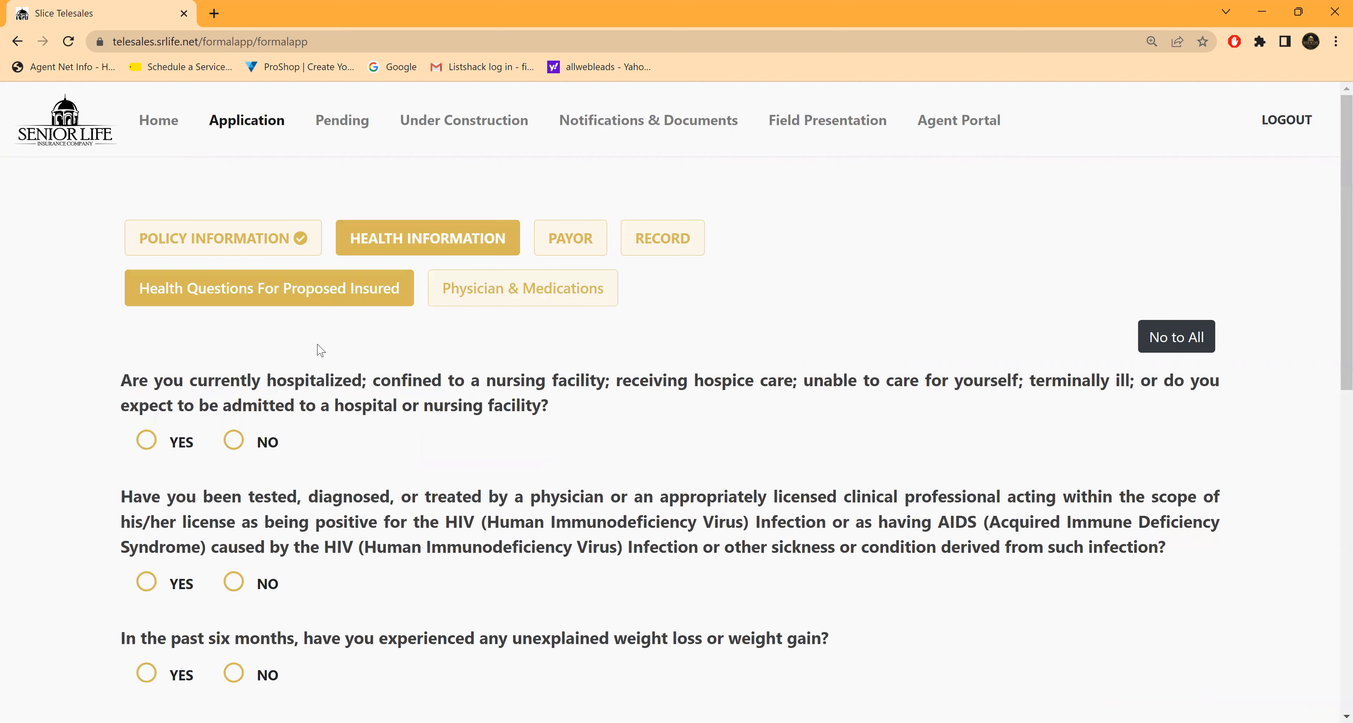
# Step: Answer NO to the first six health questions, from current hospitalization through tests, treatment or surgery not completed
pyautogui.scroll(-1, 670, 471)
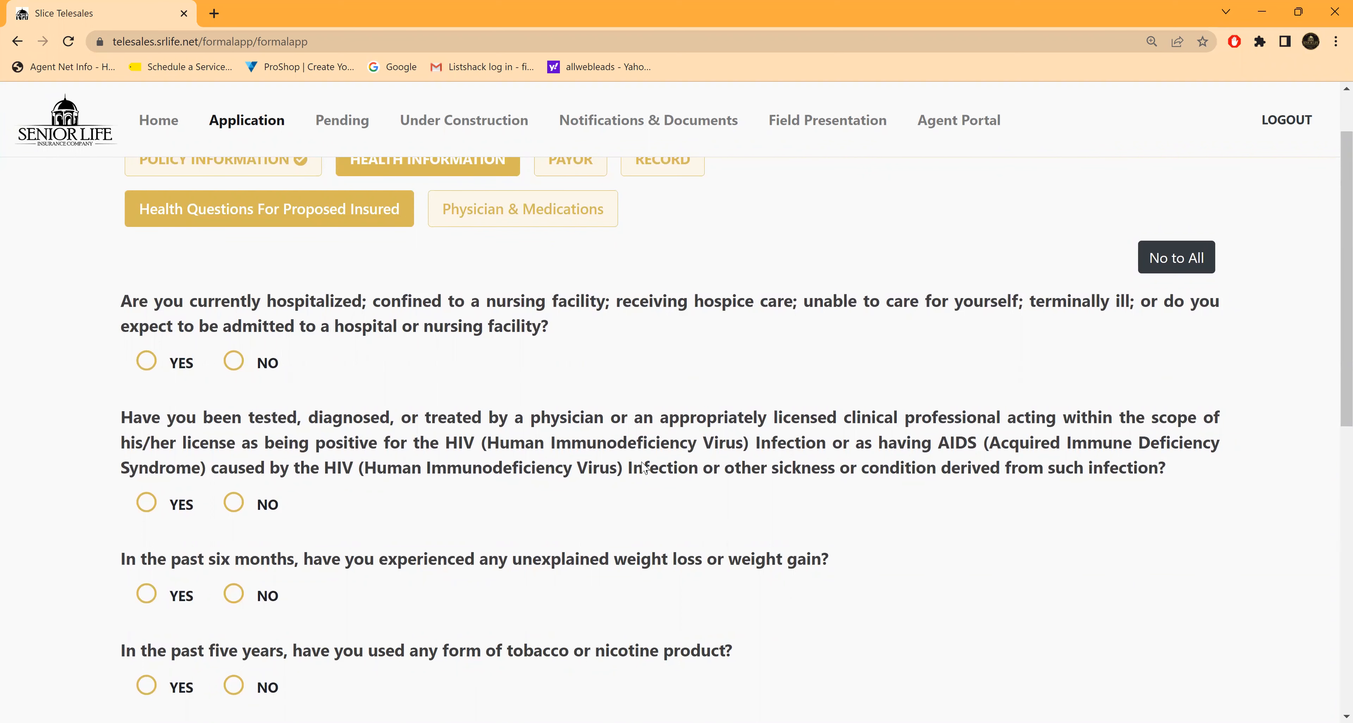
pyautogui.scroll(-1, 637, 460)
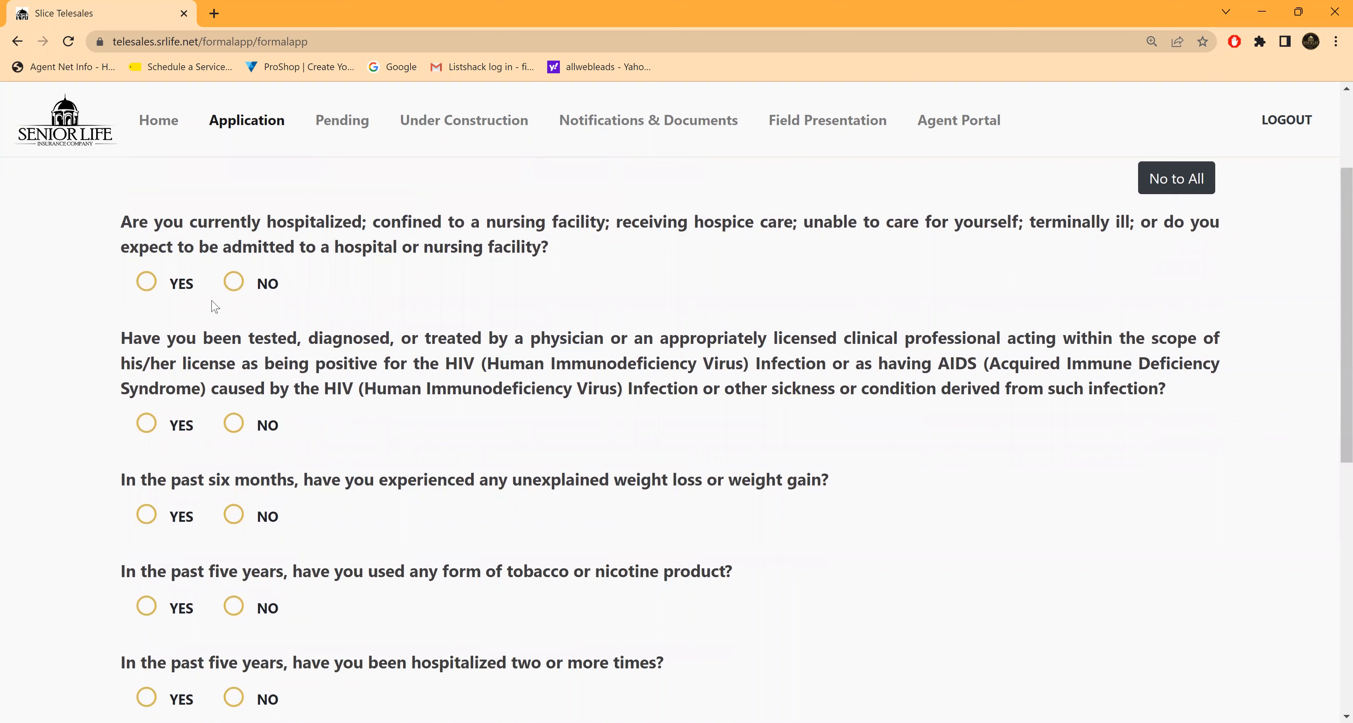
pyautogui.click(234, 282)
pyautogui.click(233, 424)
pyautogui.click(233, 515)
pyautogui.scroll(-3, 326, 536)
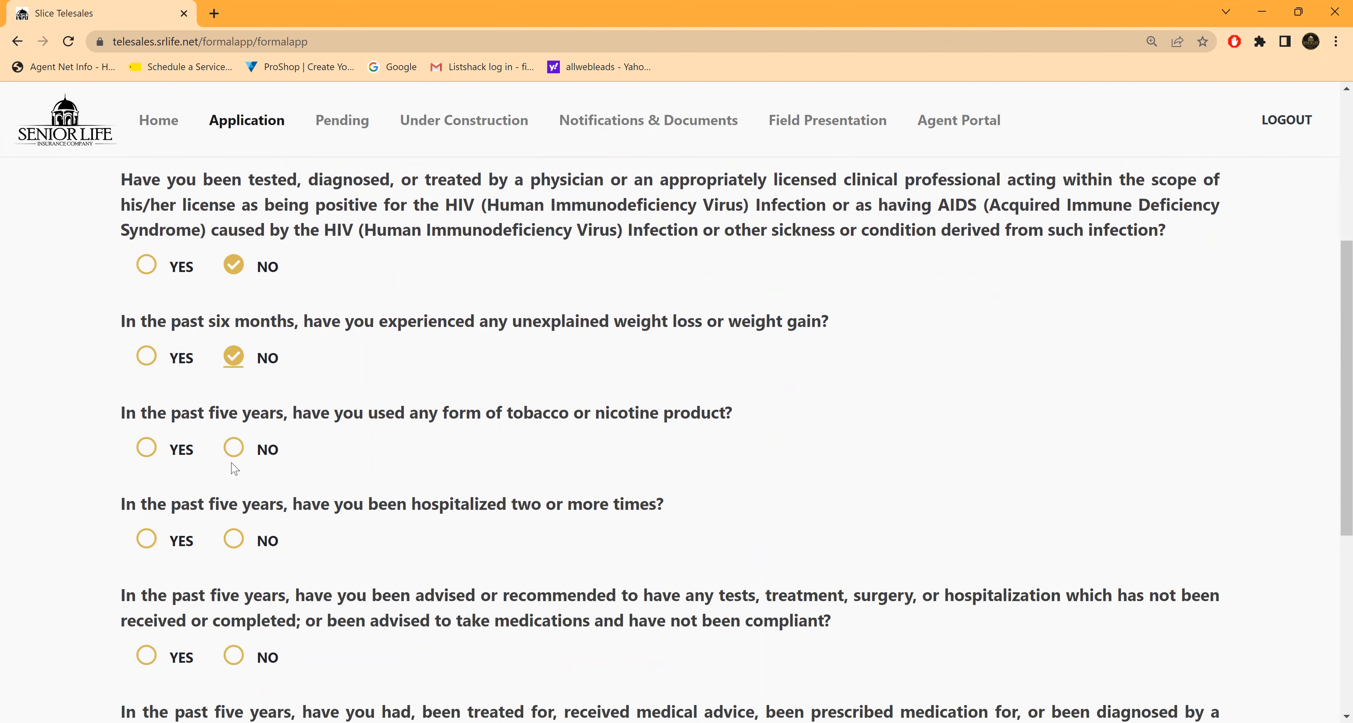
pyautogui.click(234, 450)
pyautogui.click(233, 541)
pyautogui.click(232, 657)
# Step: Answer NO to the chronic illness and drug/alcohol or arrest questions, and continue to Physician & Medications
pyautogui.scroll(-3, 389, 536)
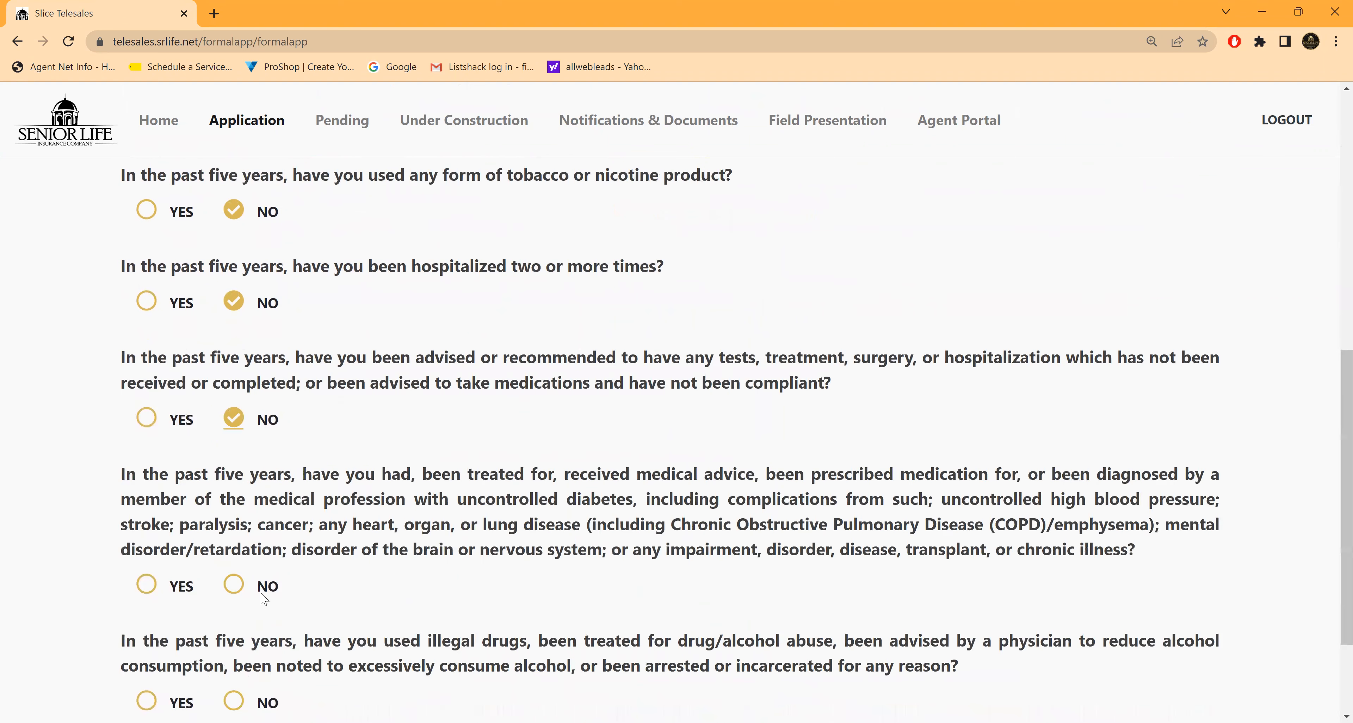
pyautogui.click(235, 590)
pyautogui.click(234, 701)
pyautogui.scroll(-1, 297, 670)
pyautogui.scroll(-2, 296, 670)
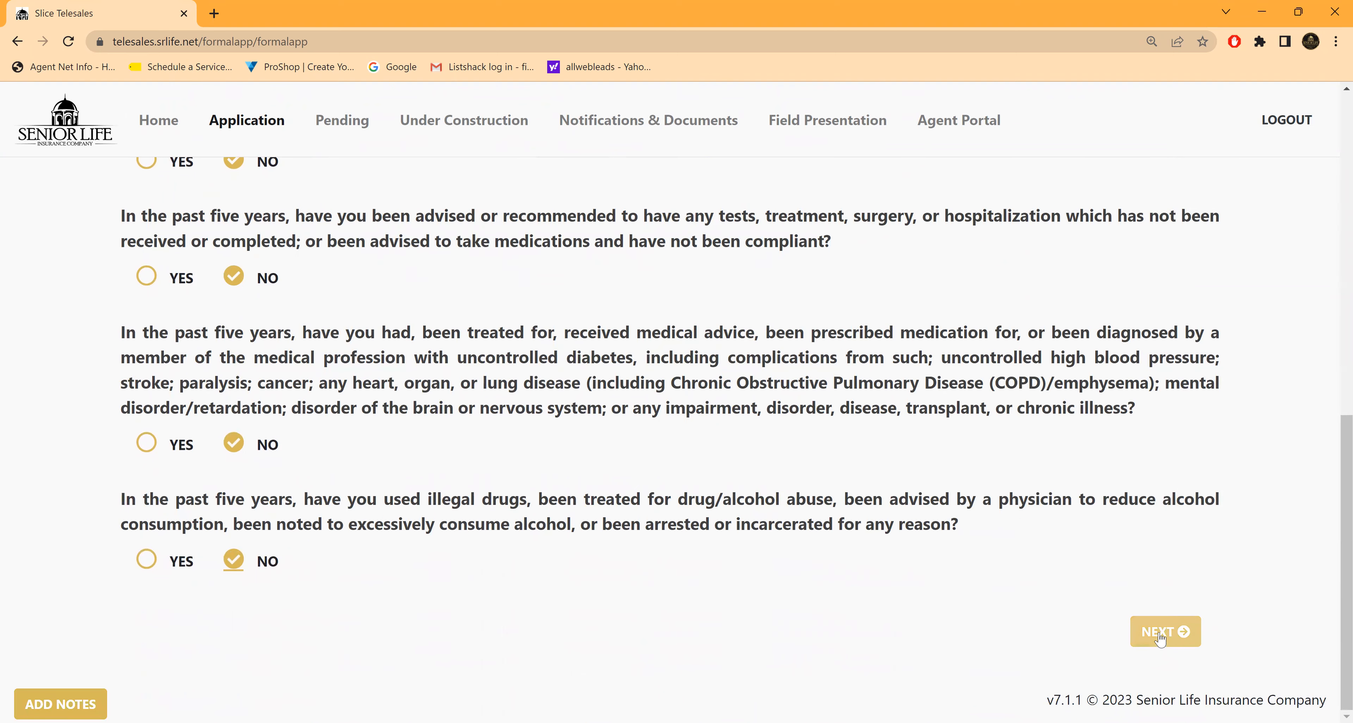
pyautogui.click(1140, 633)
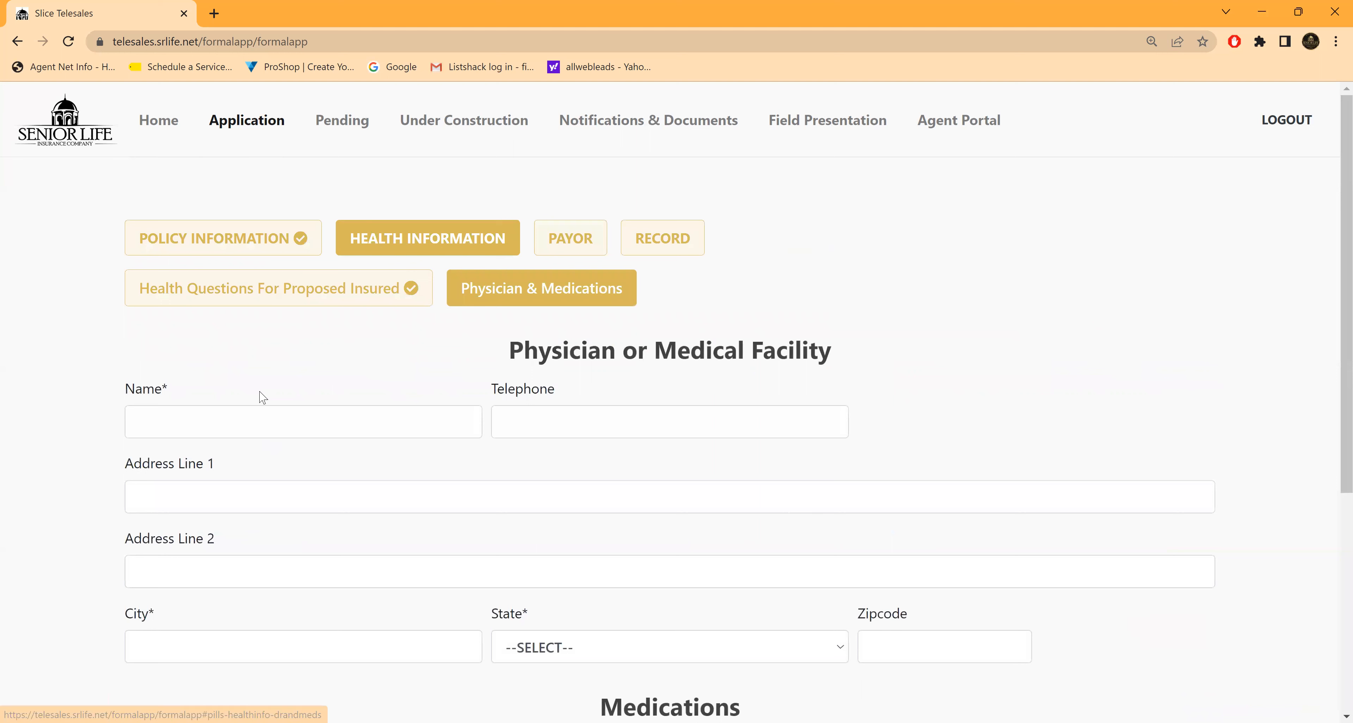
# Step: Enter the physician's name in the Physician or Medical Facility section
pyautogui.click(161, 423)
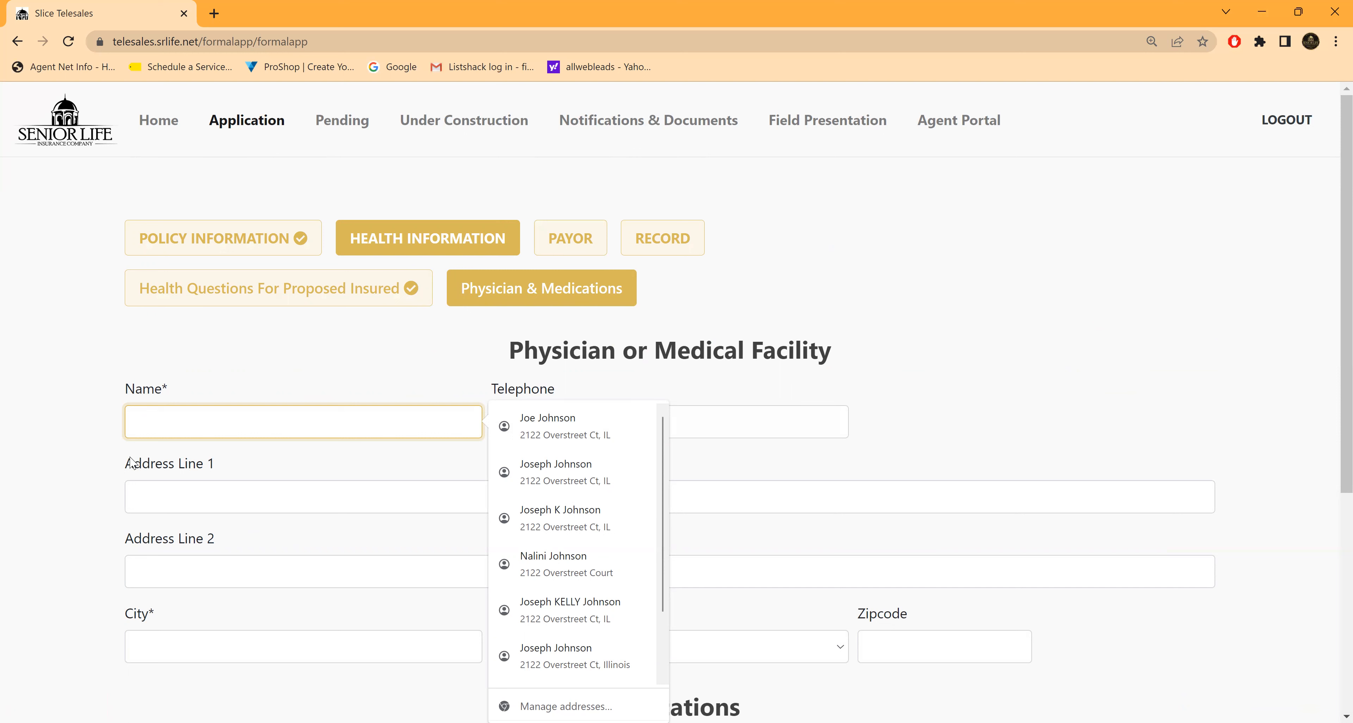
pyautogui.write('DR')
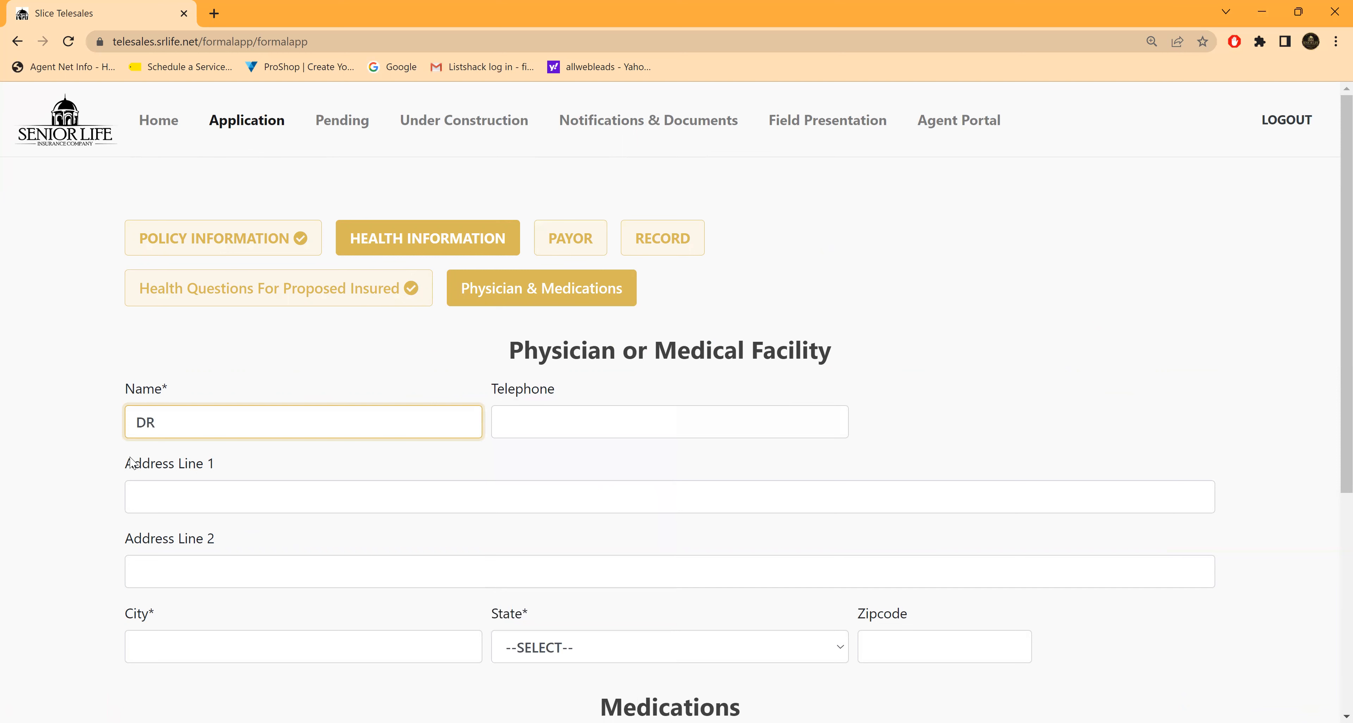
pyautogui.write(' SMITH')
pyautogui.scroll(-3, 546, 446)
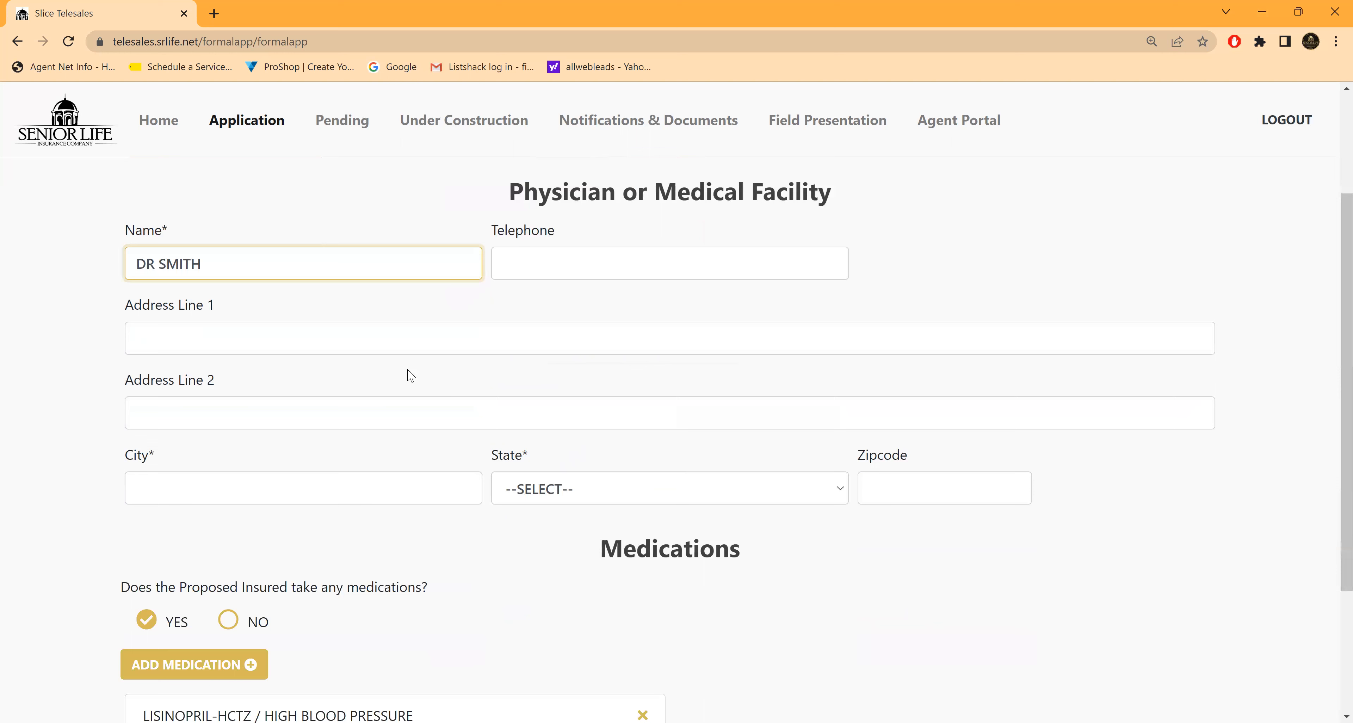
# Step: Set the physician's city to CHICAGO and state to ILLINOIS, fill in the zipcode, and continue to the Payor section with the listed medications kept
pyautogui.click(163, 491)
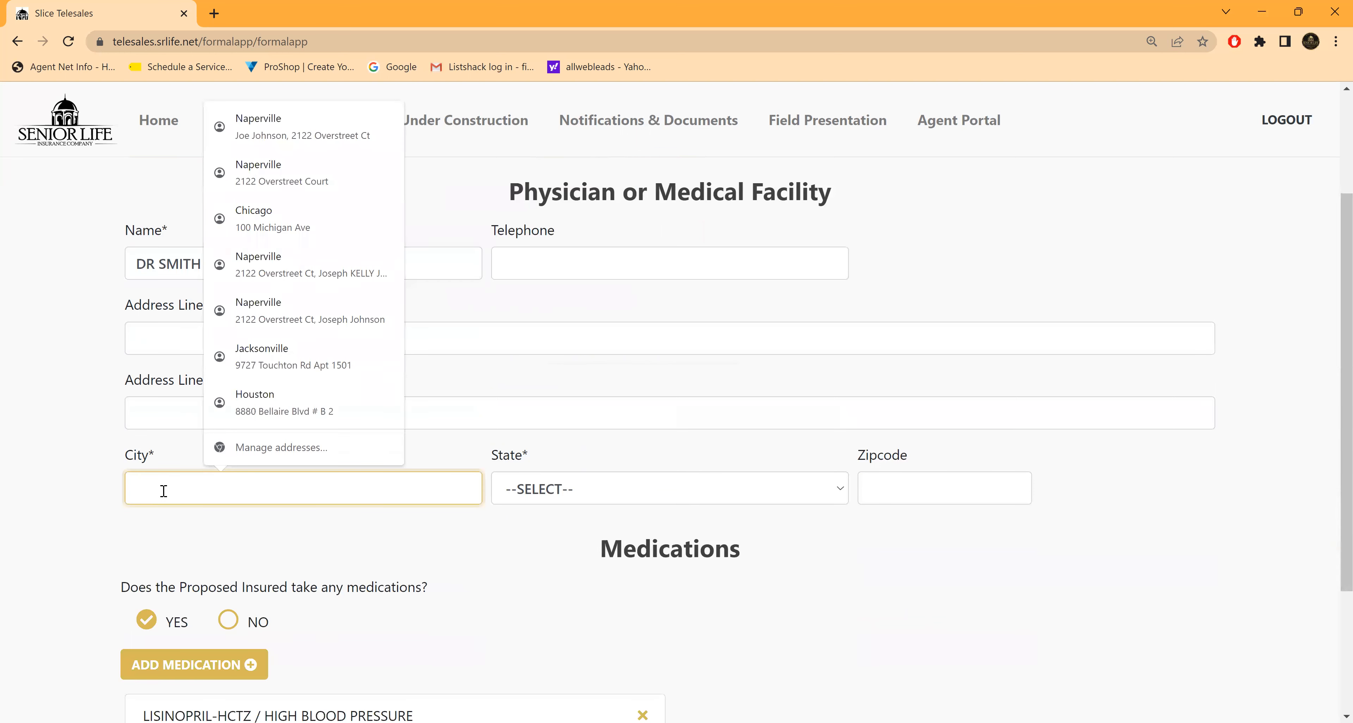
pyautogui.write('CH')
pyautogui.press('BackSpace')
pyautogui.press('BackSpace')
pyautogui.write('CHICAGO')
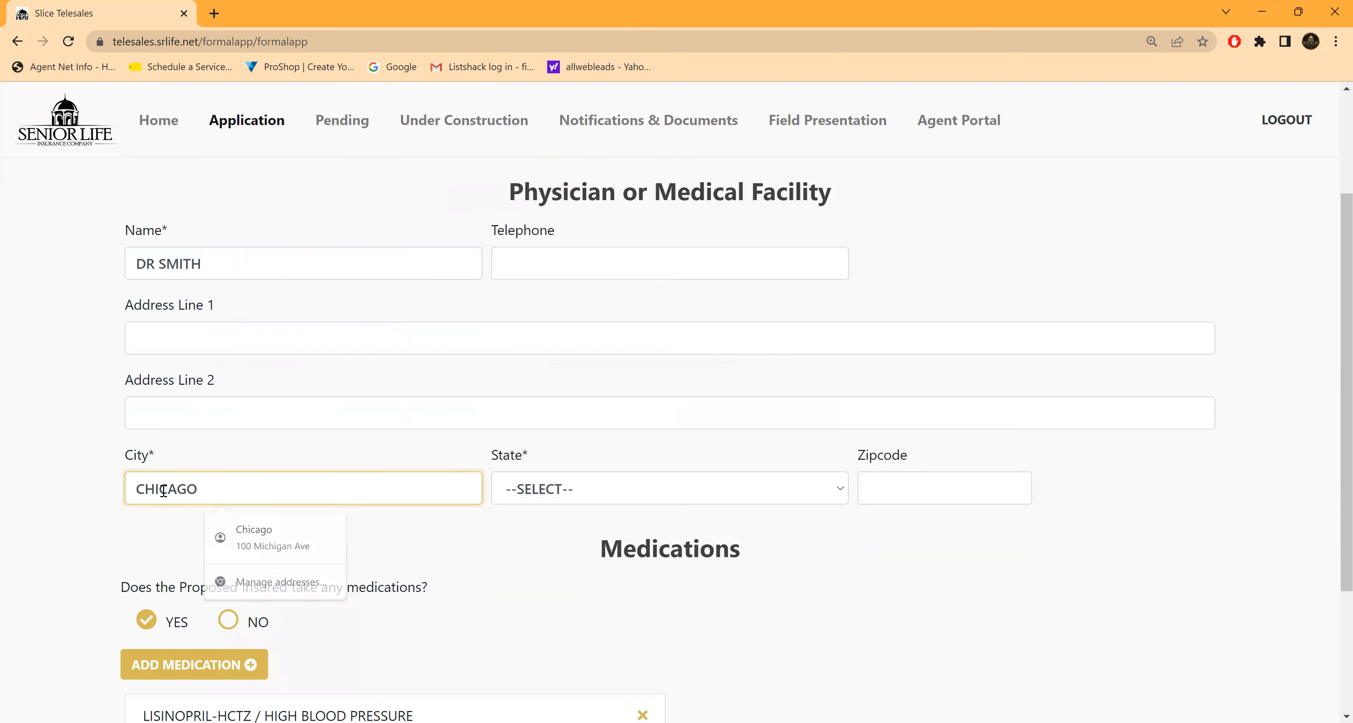
pyautogui.press('Tab')
pyautogui.write('il')
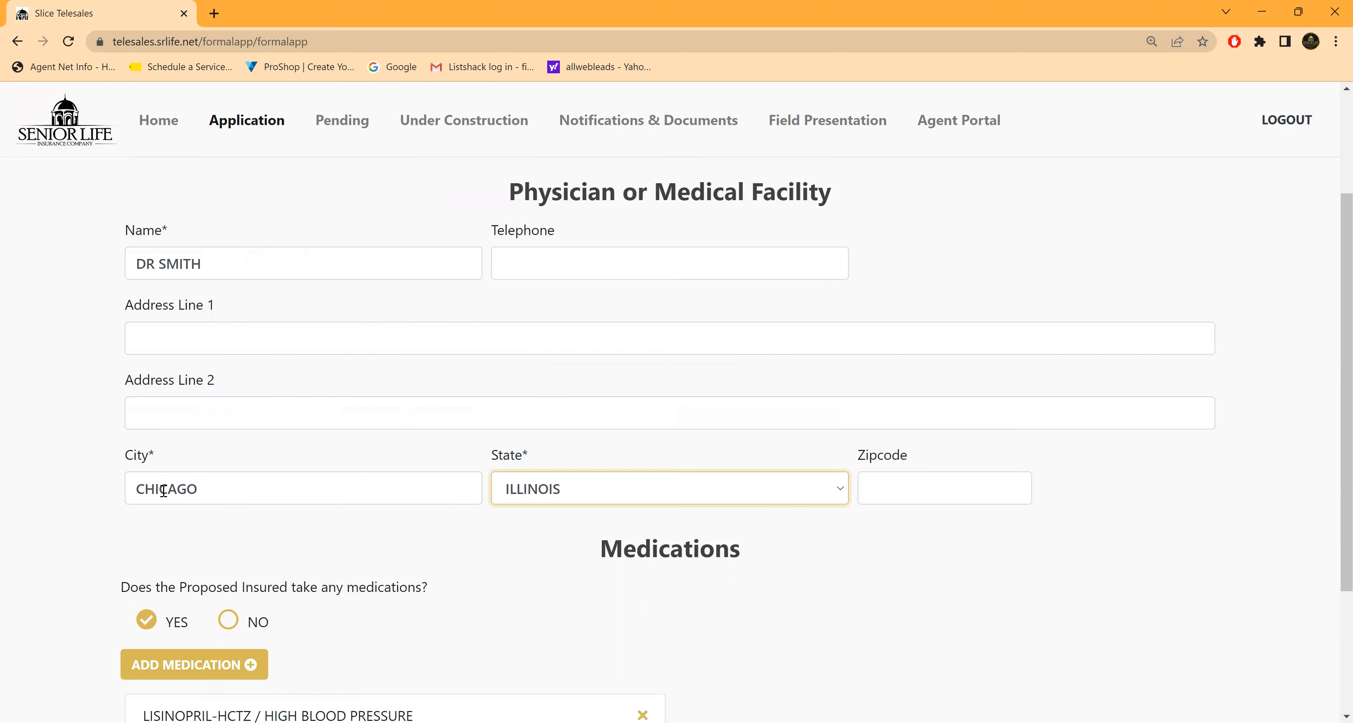
pyautogui.press('Tab')
pyautogui.write('6')
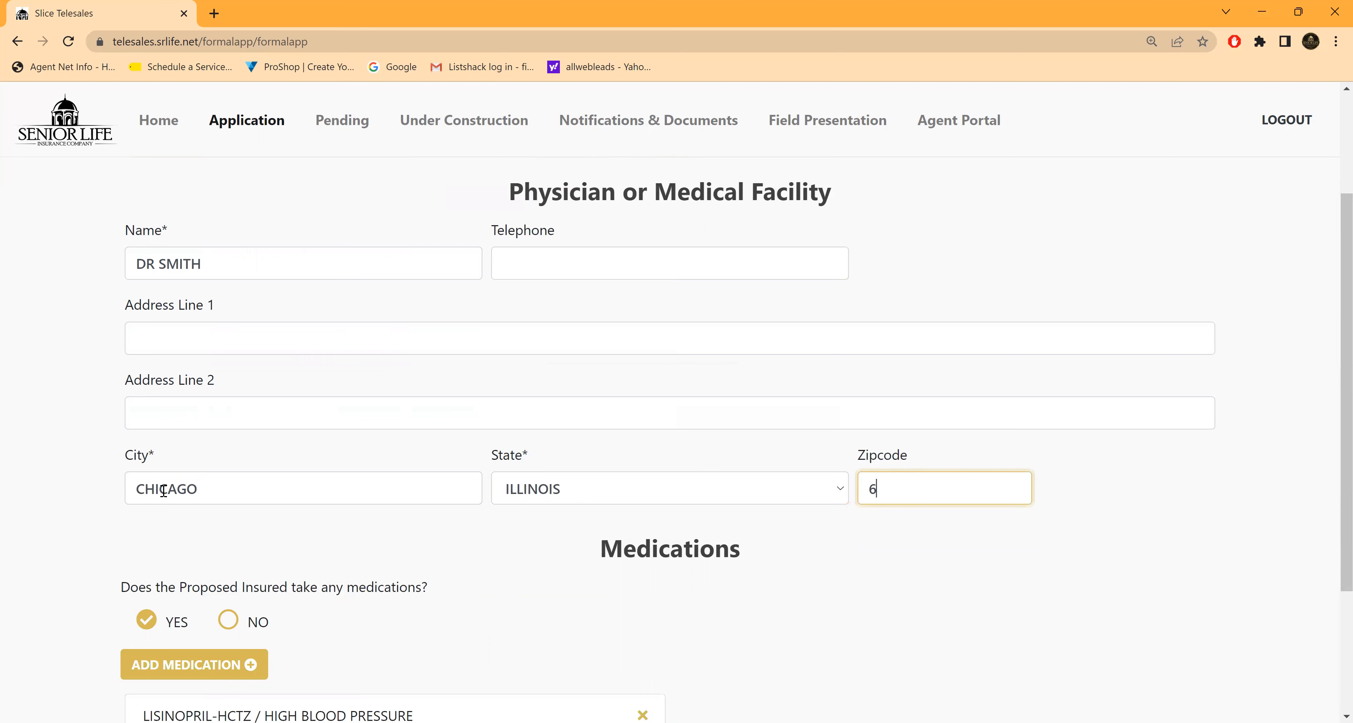
pyautogui.write('0659')
pyautogui.scroll(-3, 358, 564)
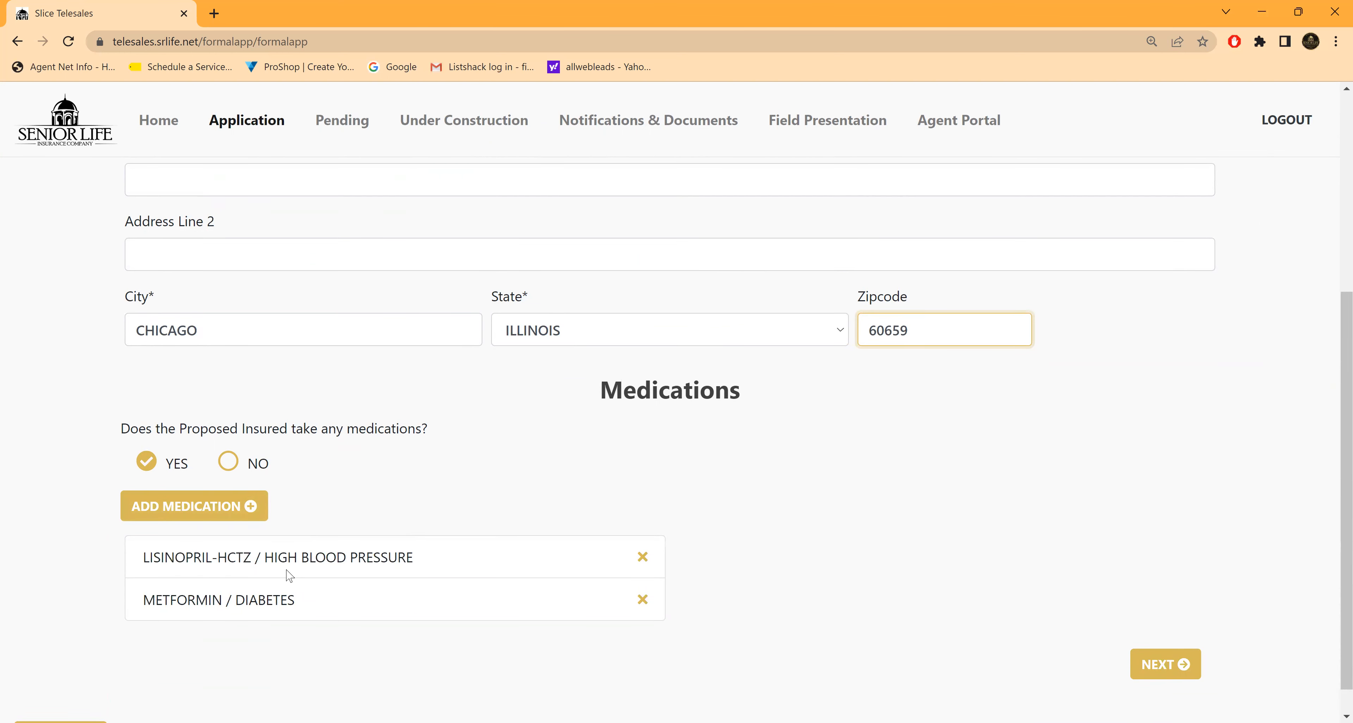
pyautogui.click(1155, 666)
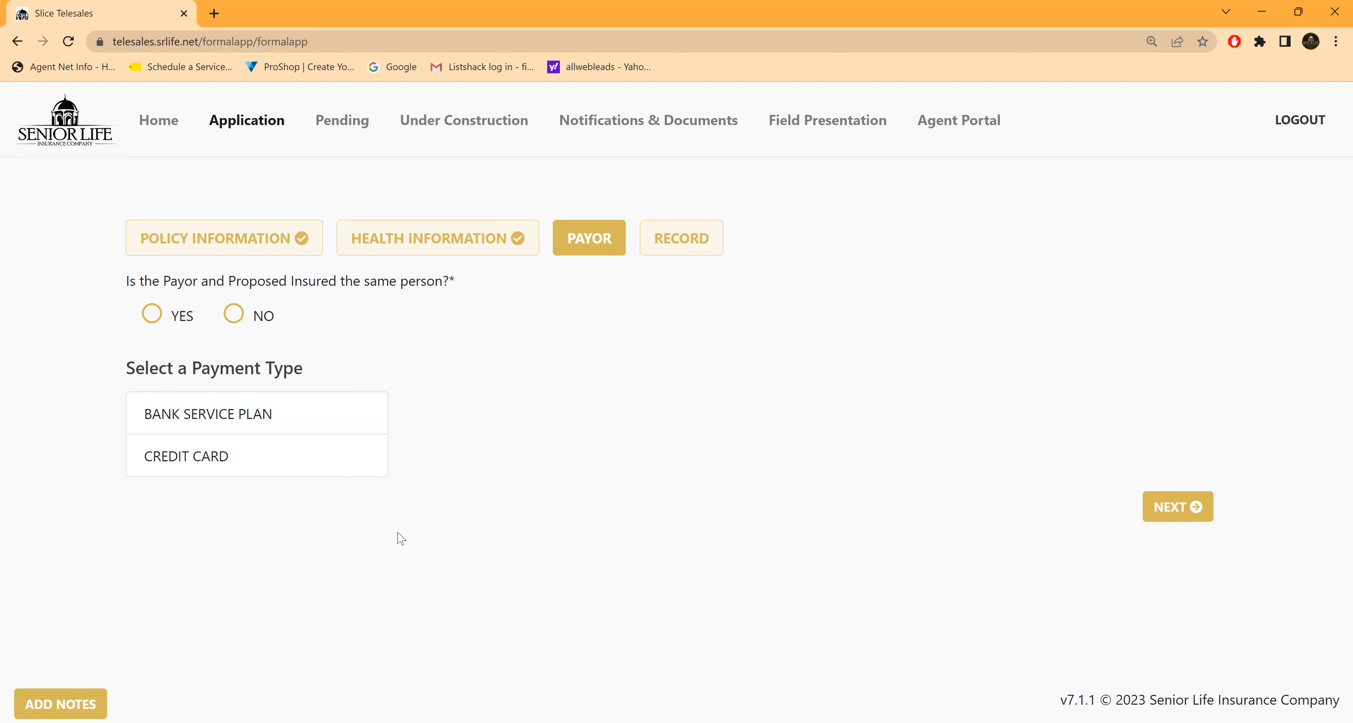
# Step: Mark the payor and proposed insured as the same person and choose Bank Service Plan as the payment type
pyautogui.click(153, 316)
pyautogui.click(242, 415)
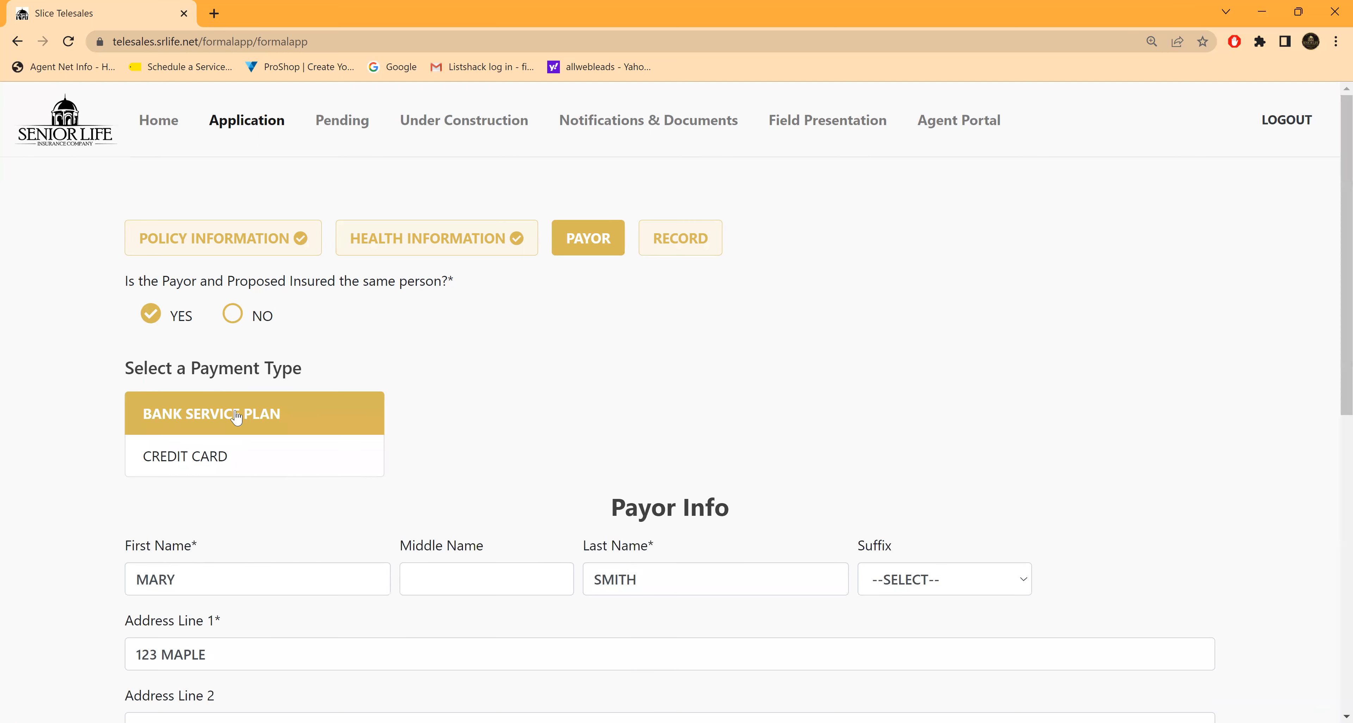
pyautogui.scroll(-1, 735, 431)
pyautogui.scroll(-1, 727, 423)
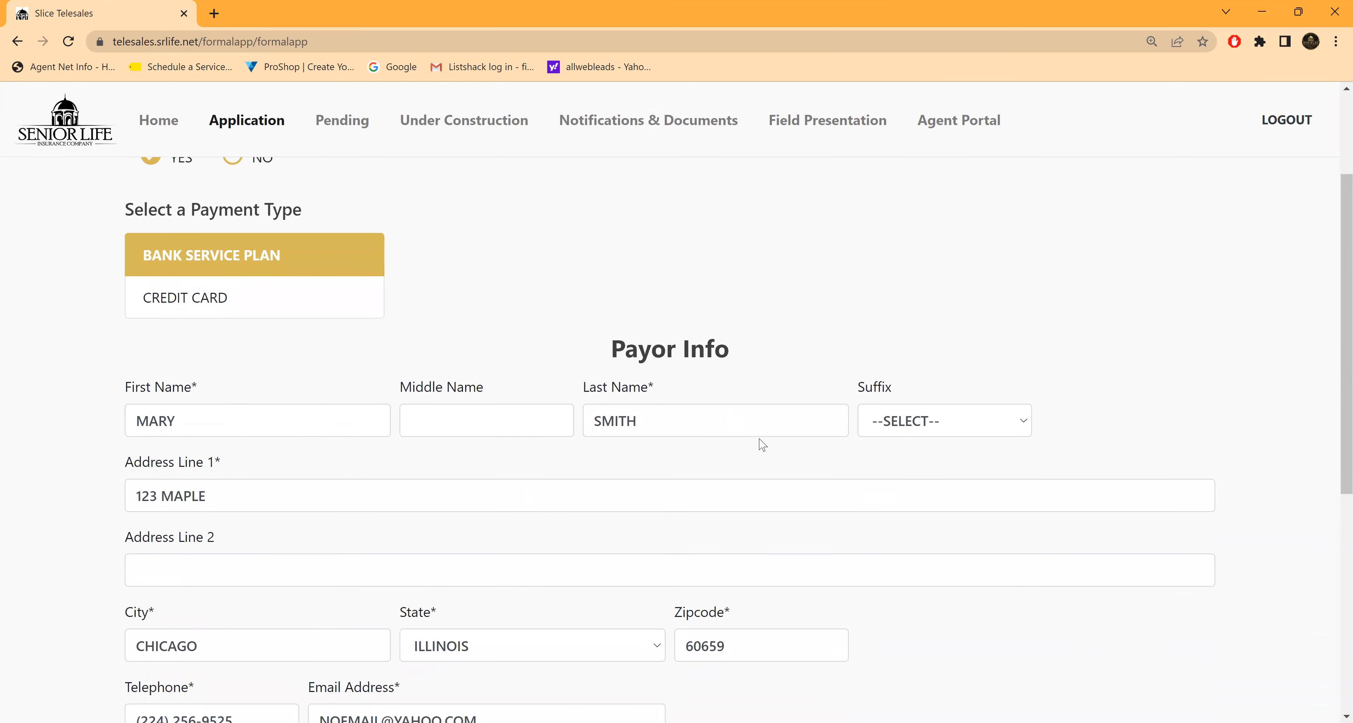
pyautogui.scroll(-2, 730, 435)
pyautogui.scroll(-3, 704, 422)
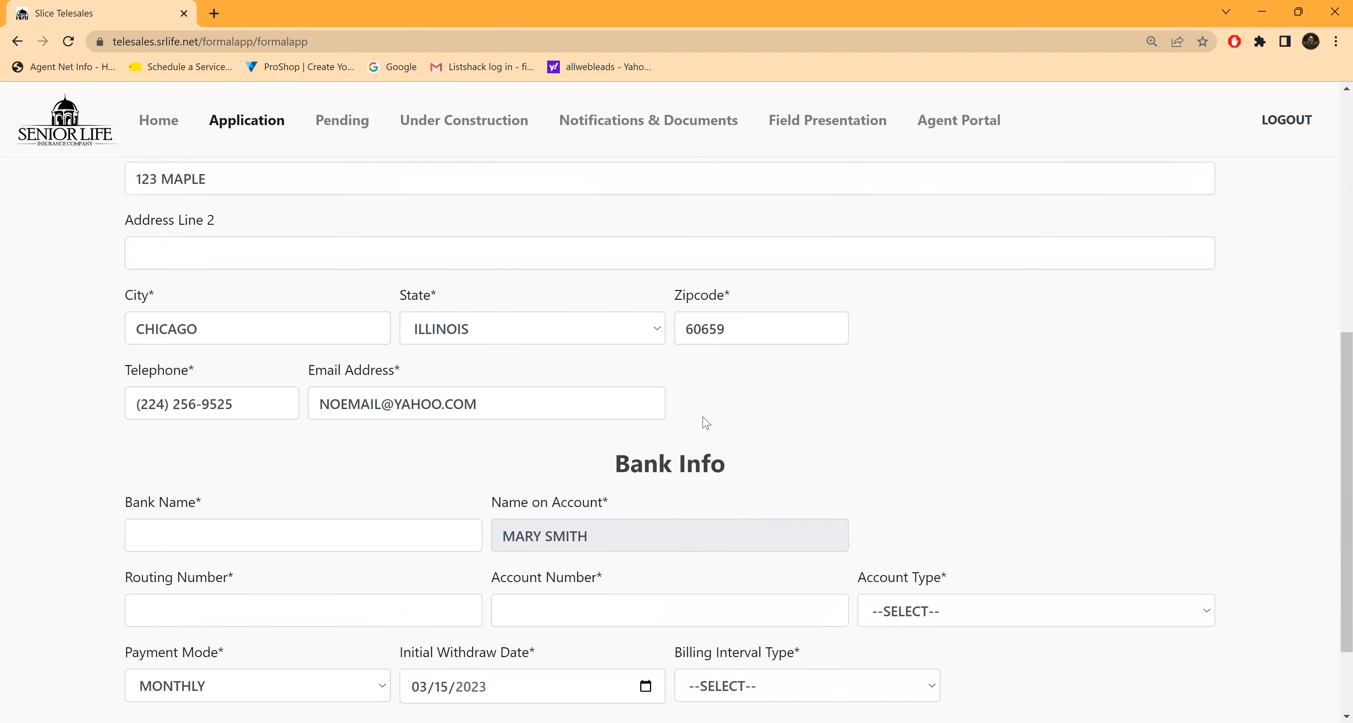
# Step: Enter CHASE as the bank name and fill in the bank's routing number
pyautogui.click(168, 420)
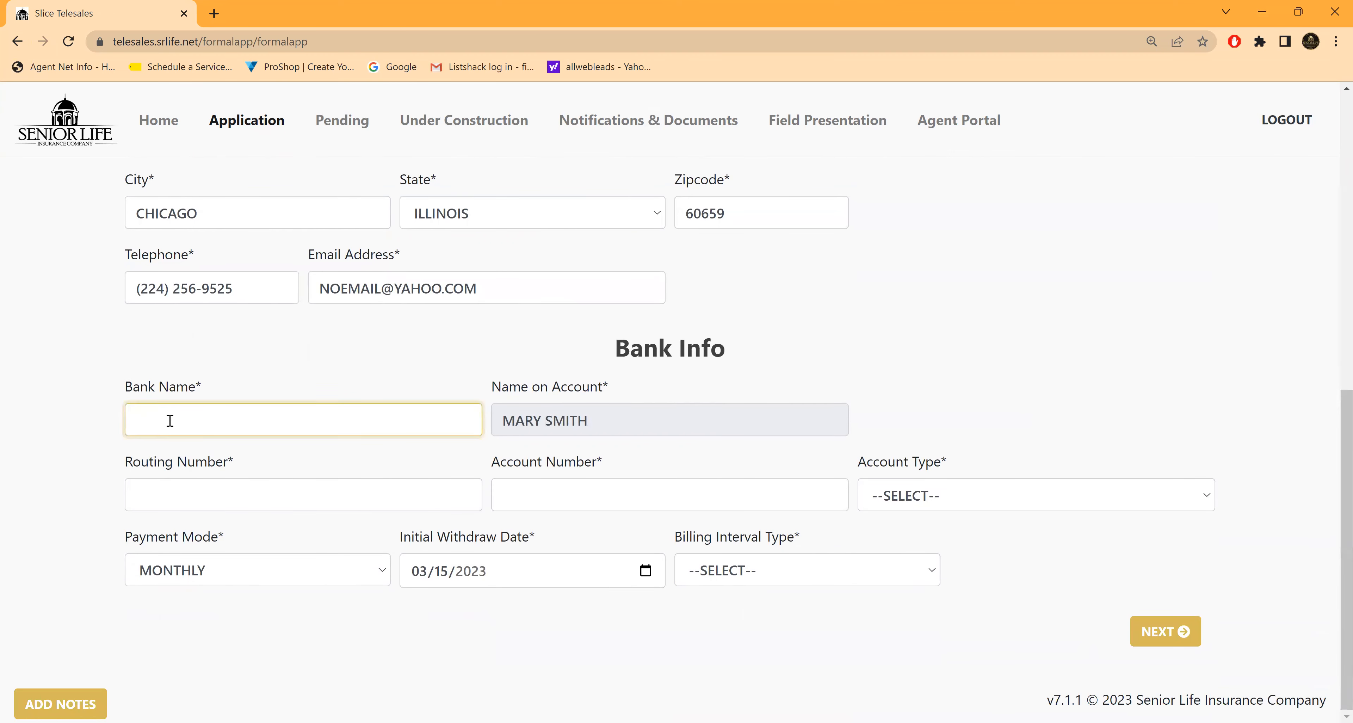
pyautogui.write('CHASE')
pyautogui.click(157, 494)
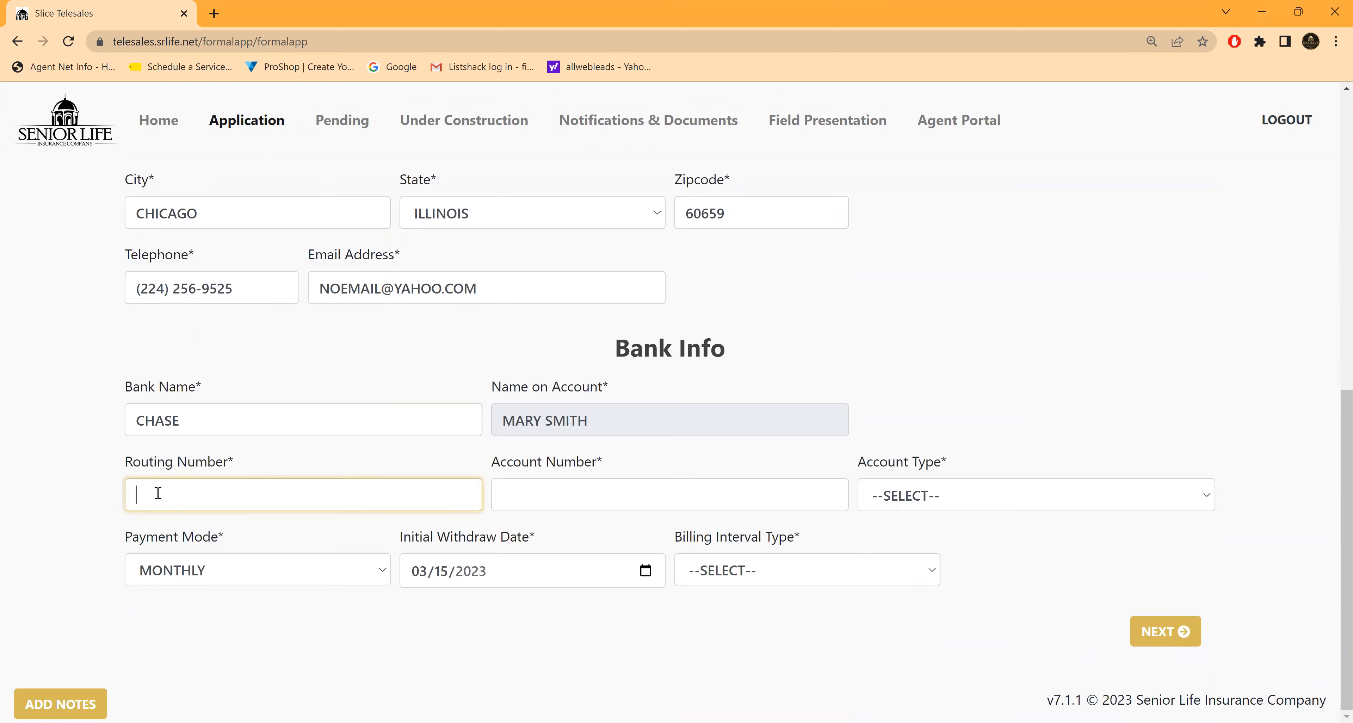
pyautogui.write('0710')
pyautogui.write('000')
pyautogui.write('13')
pyautogui.click(181, 496)
pyautogui.write('0')
# Step: Fill in the bank account number and set the account type to CHECKING
pyautogui.click(530, 501)
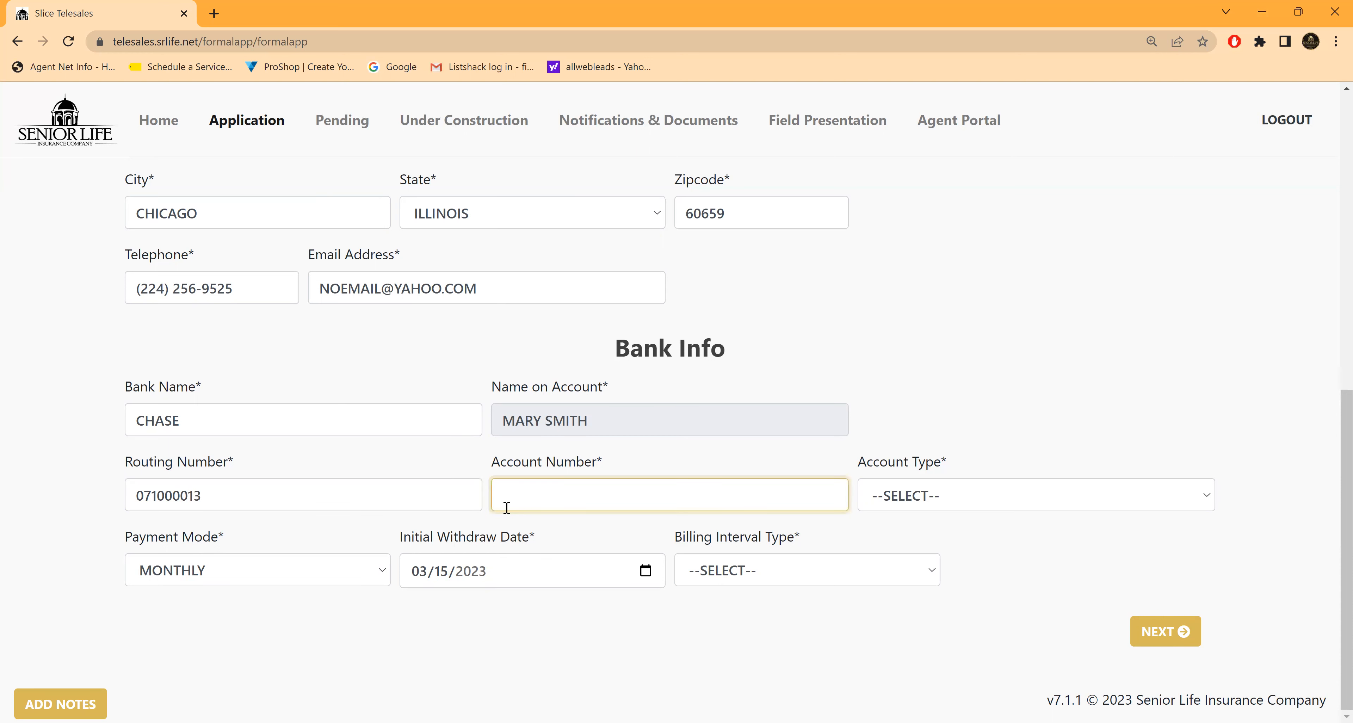
pyautogui.doubleClick(1024, 555)
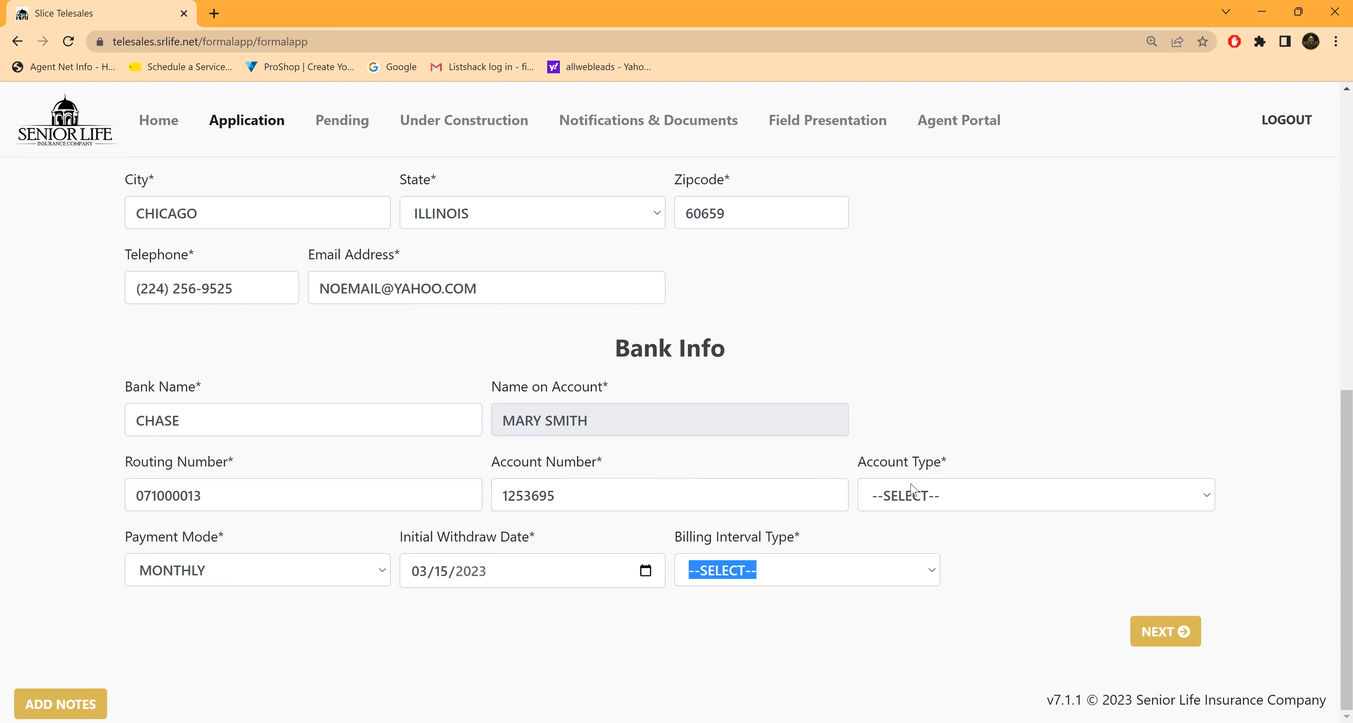
pyautogui.click(1206, 498)
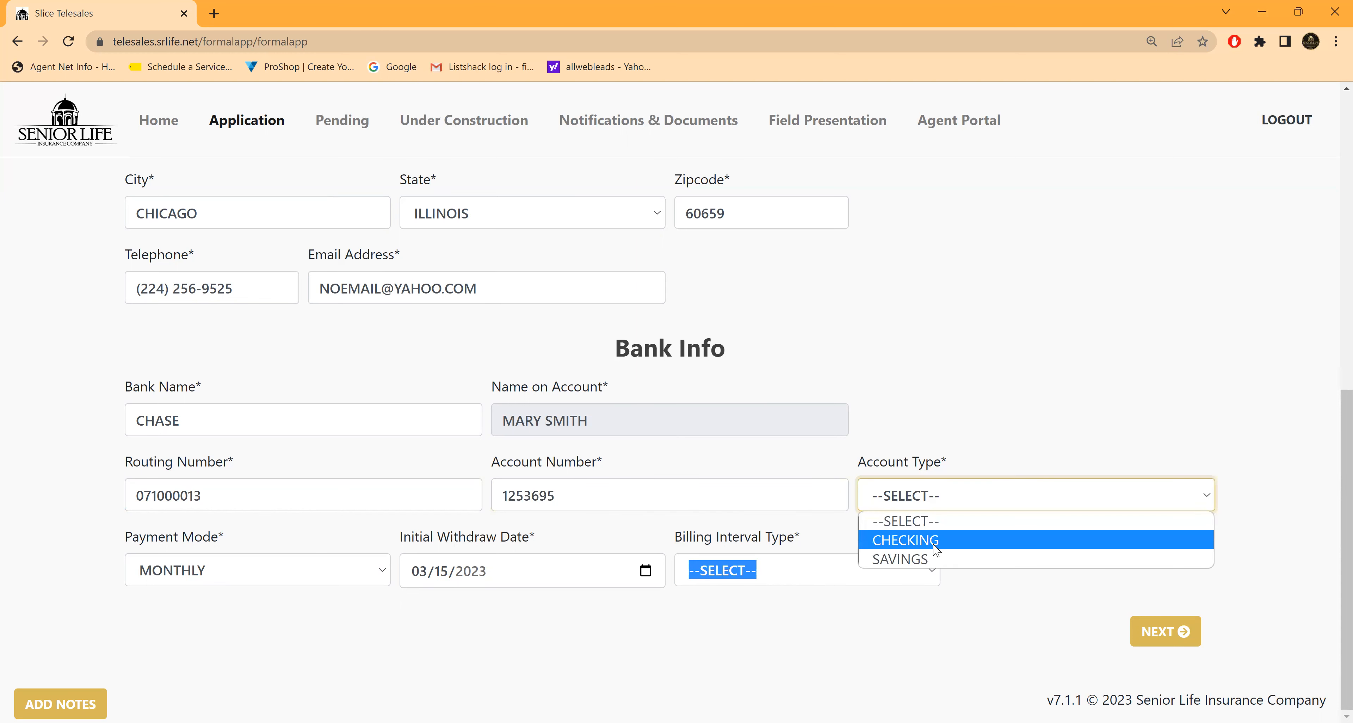
pyautogui.press('Return')
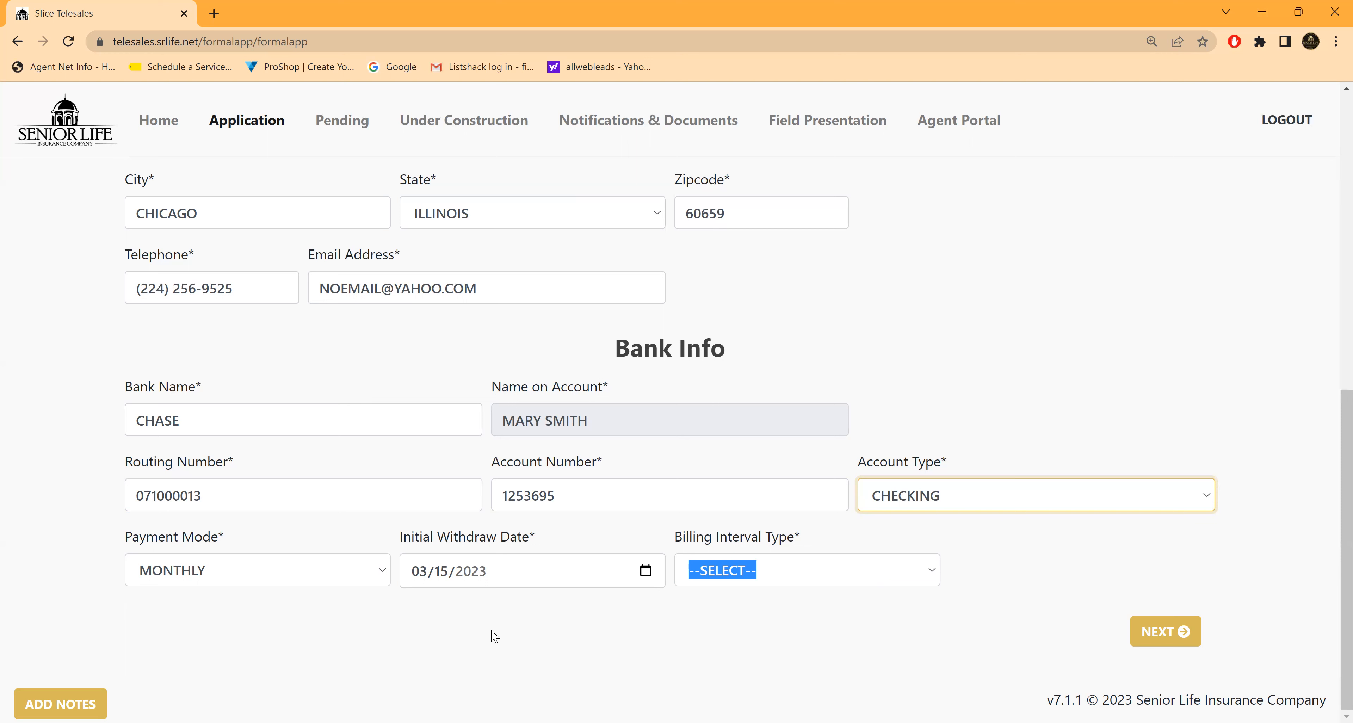
# Step: Set the initial withdraw date to 04/03/2023
pyautogui.click(648, 578)
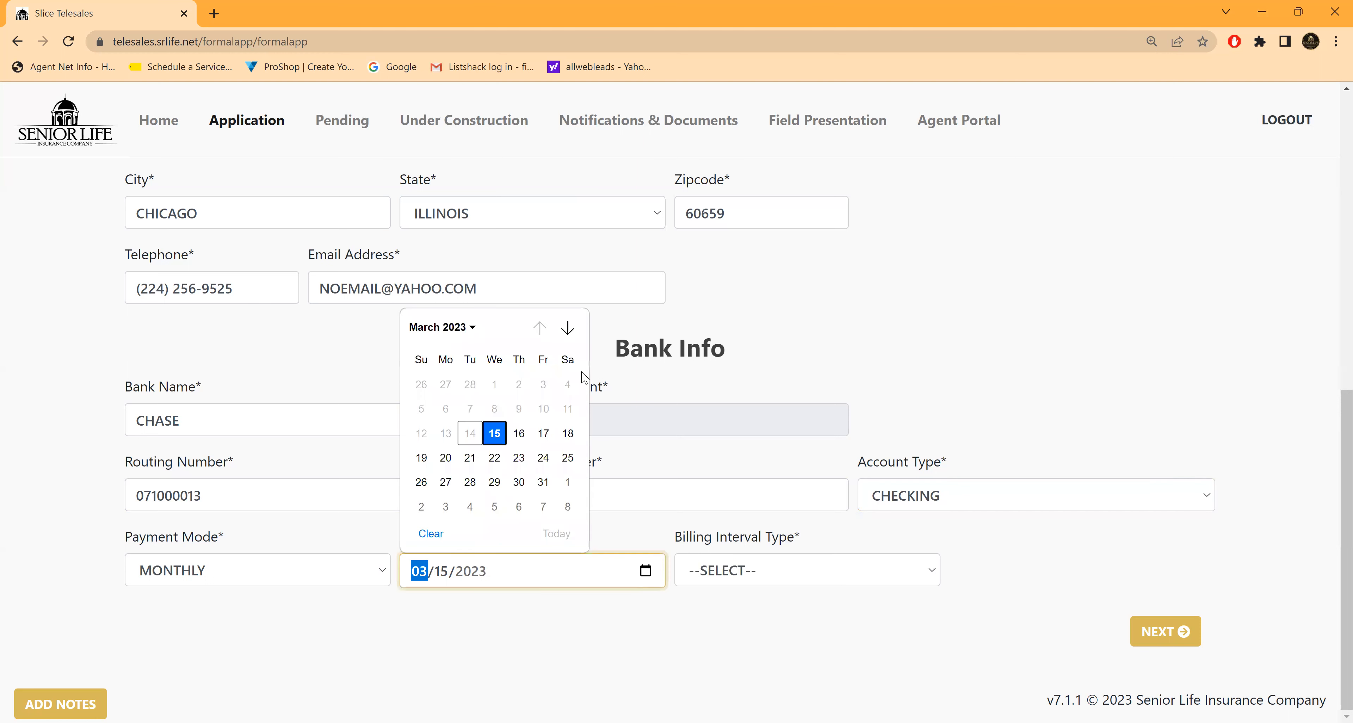
pyautogui.click(568, 328)
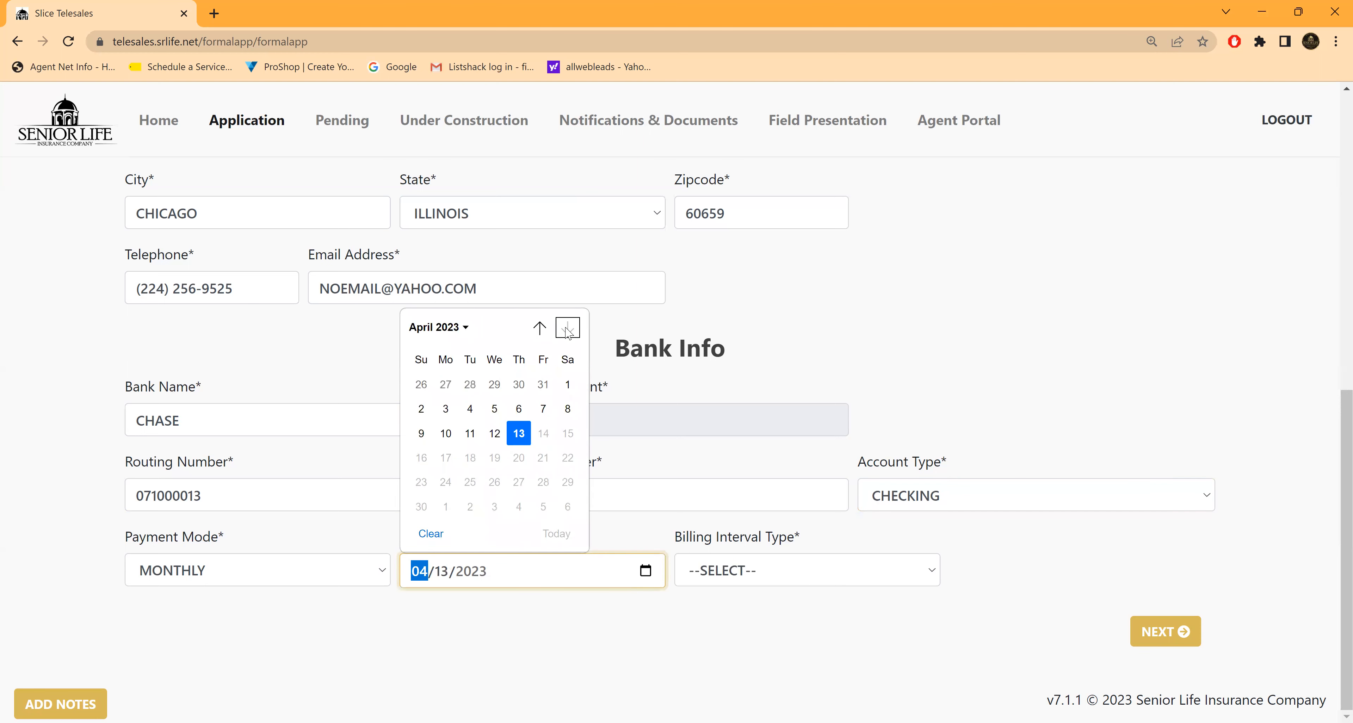
pyautogui.click(446, 410)
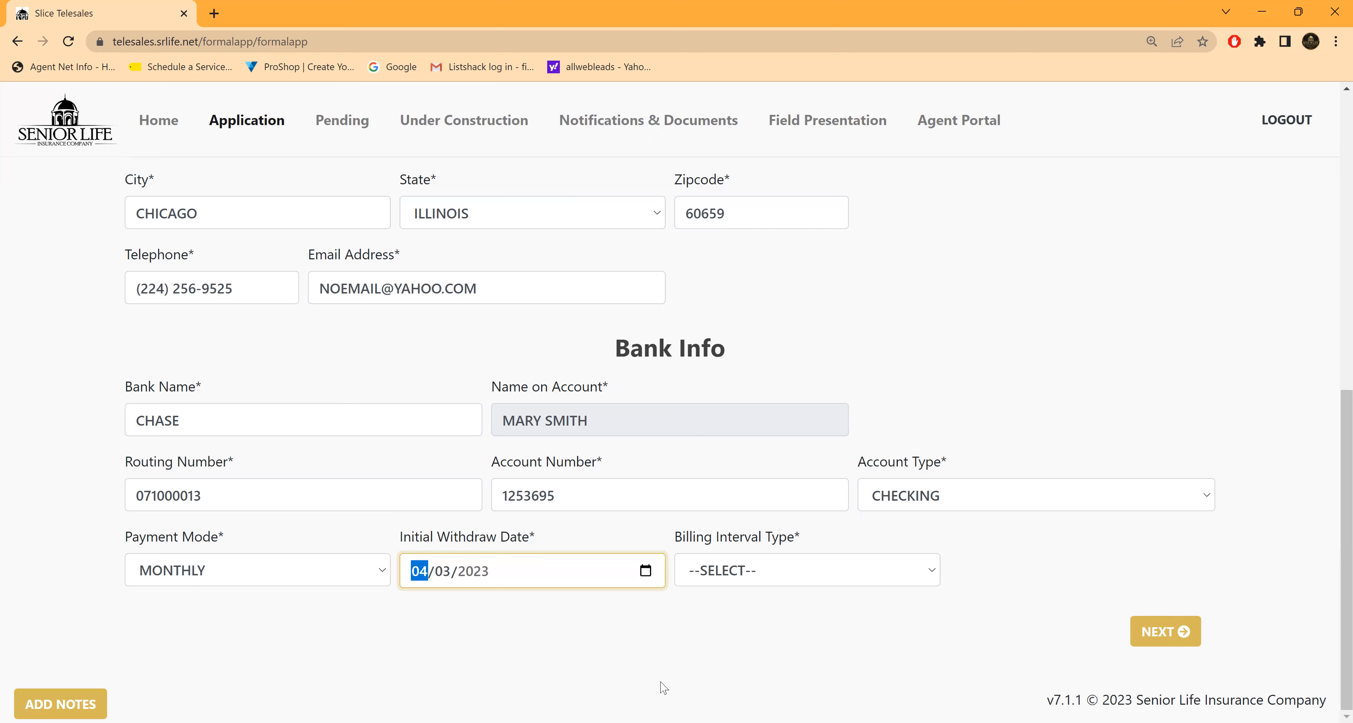
# Step: Set the billing interval type to DAY OF MONTH with billing day 3, and continue to the Record section
pyautogui.click(931, 572)
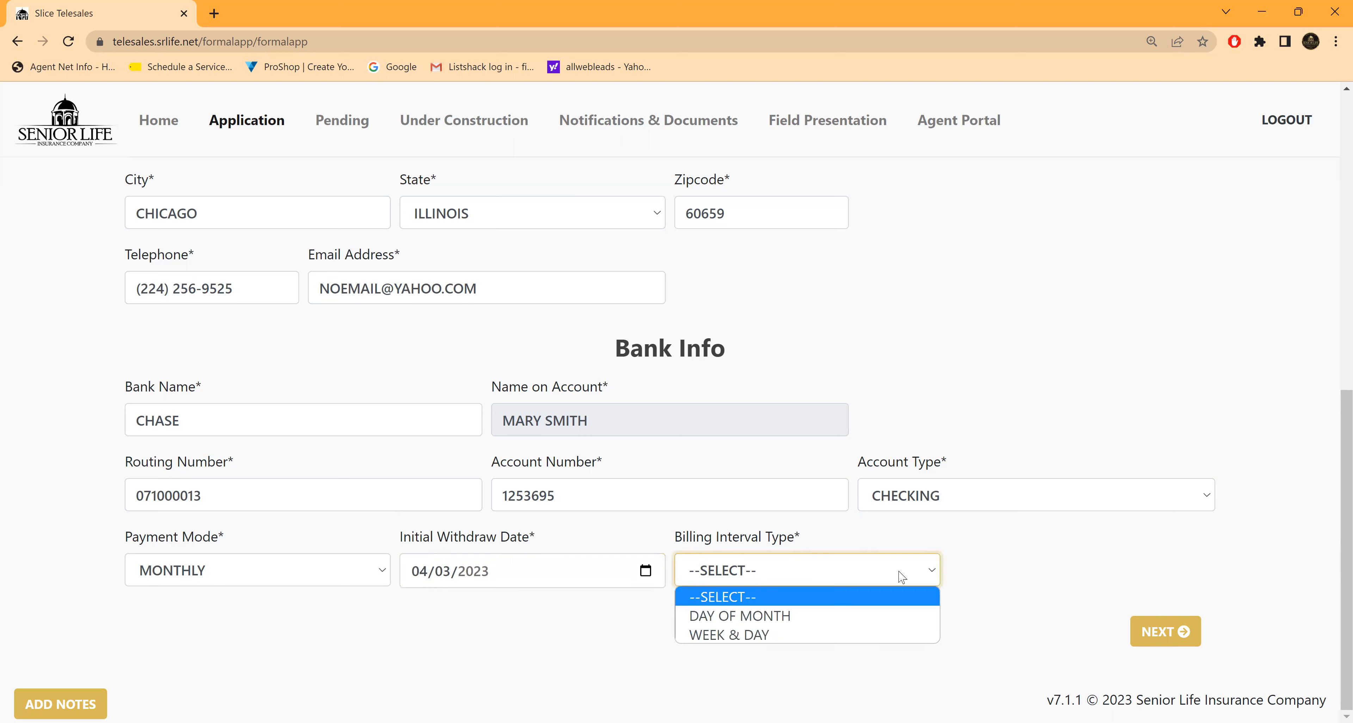
pyautogui.click(768, 618)
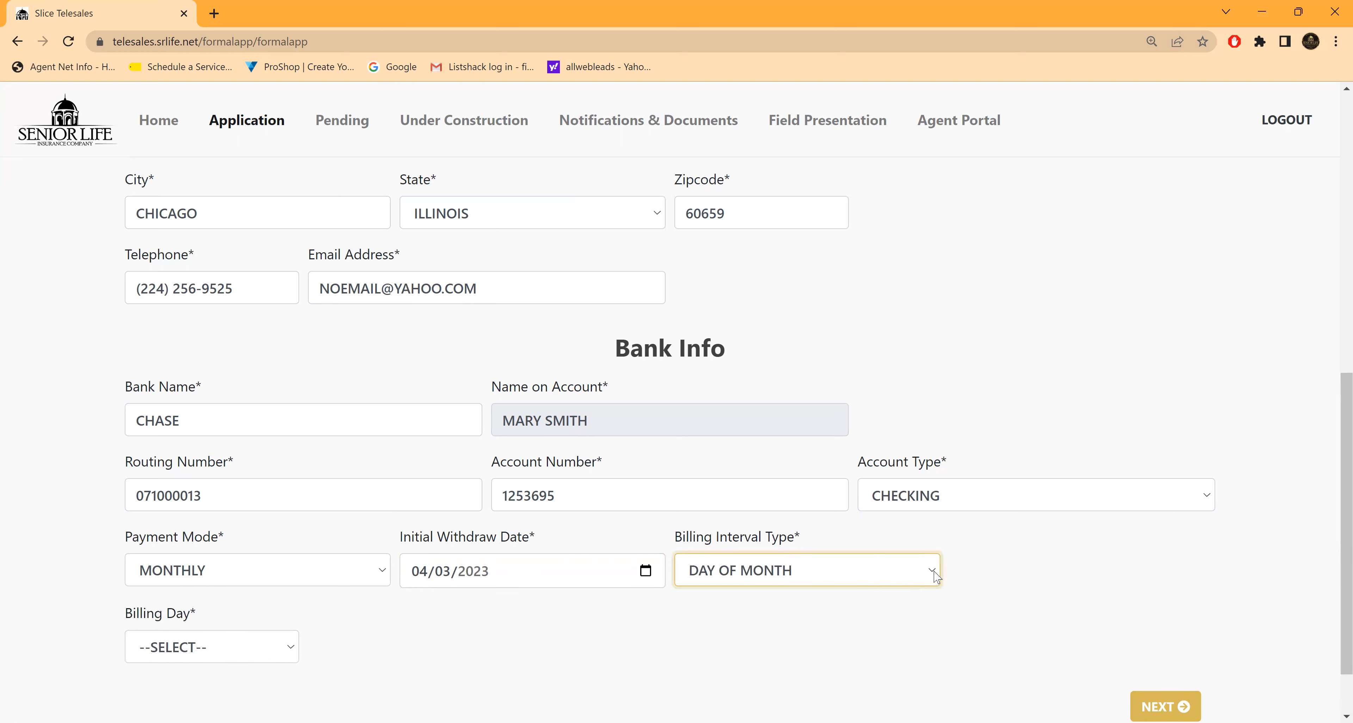
pyautogui.click(933, 574)
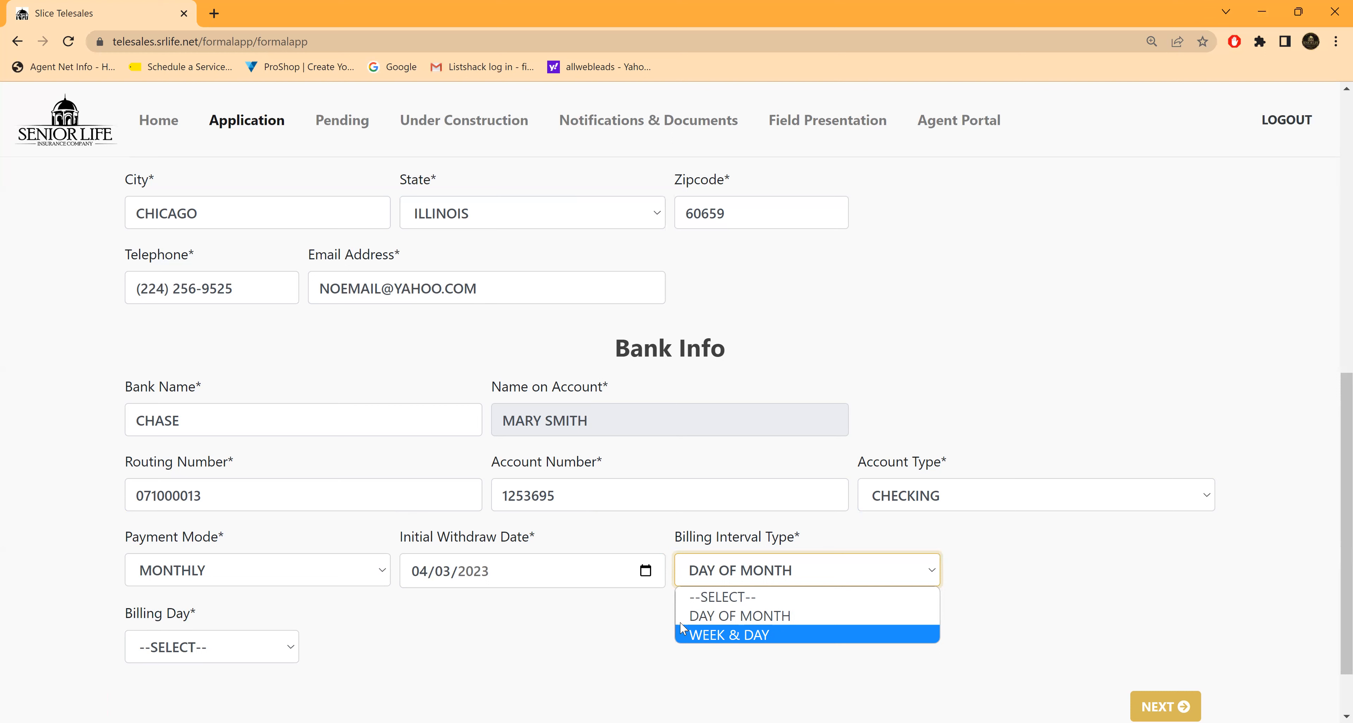
pyautogui.click(775, 620)
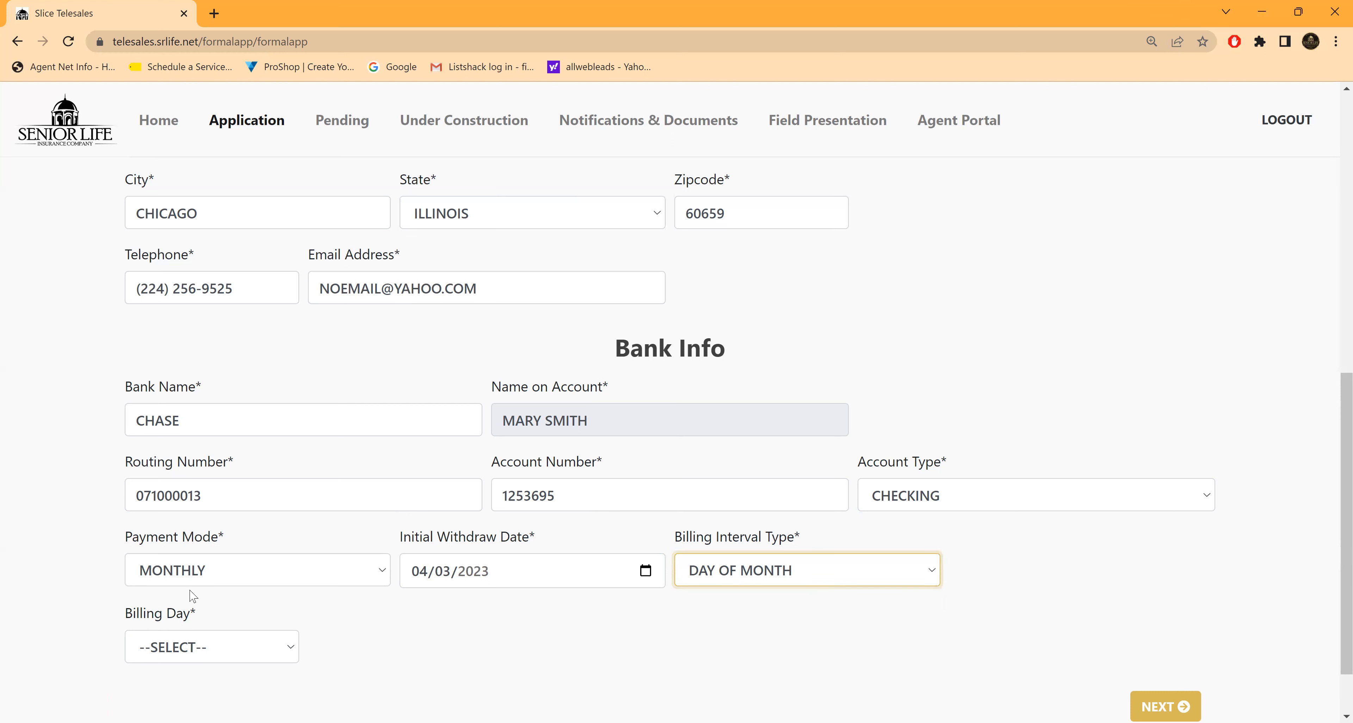
pyautogui.click(287, 646)
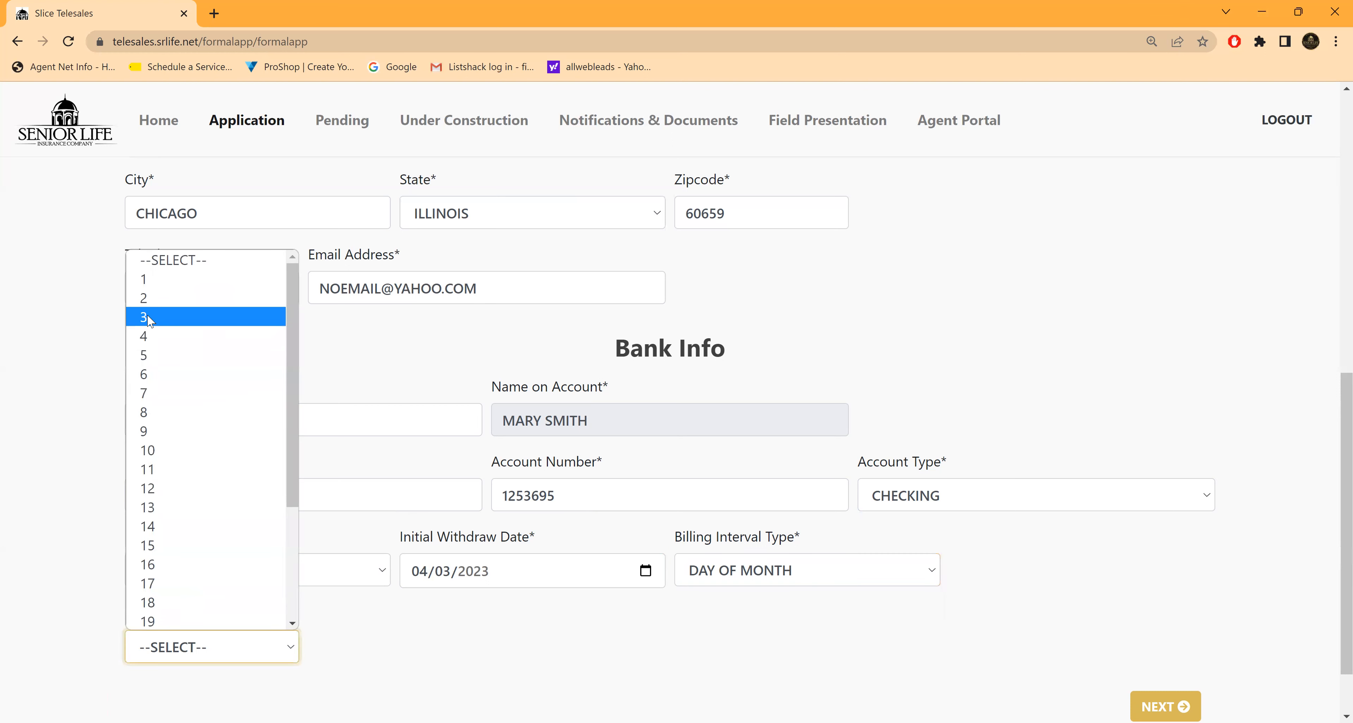
pyautogui.click(152, 318)
pyautogui.click(1165, 706)
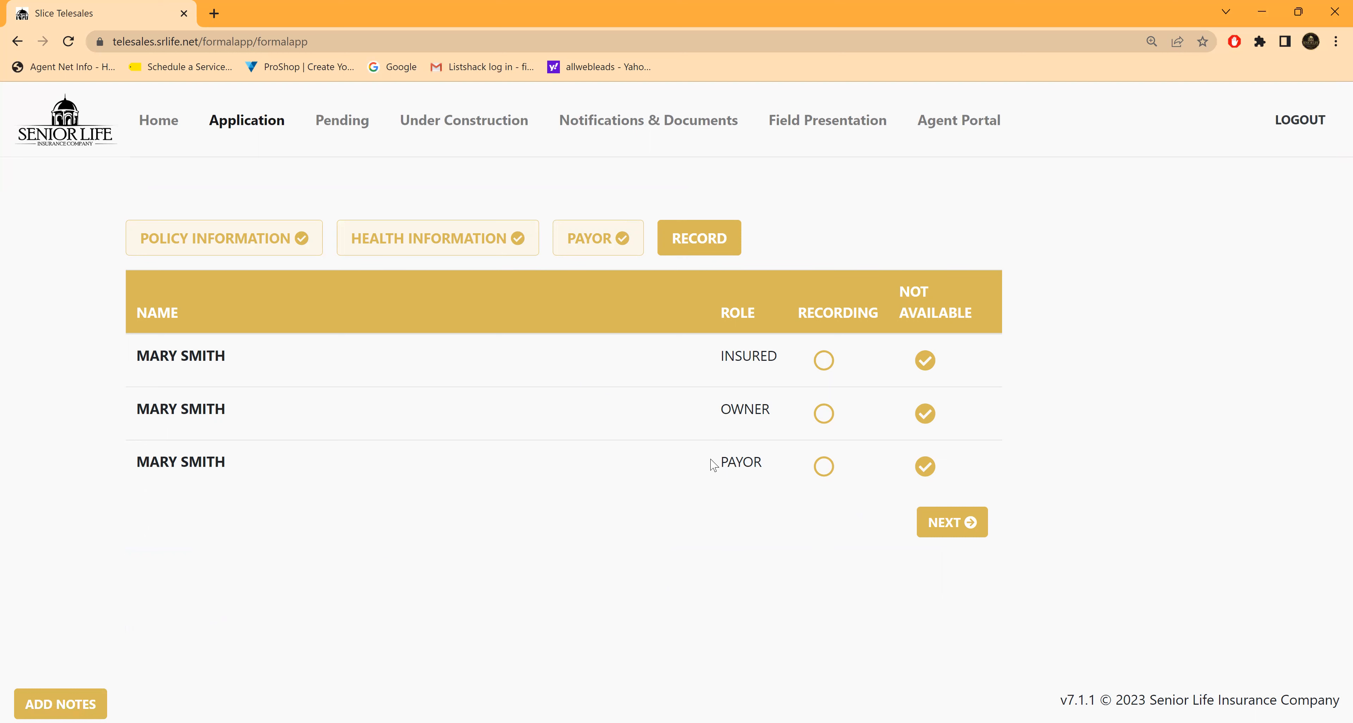
# Step: Mark the insured as available for recording and confirm that the application information is complete
pyautogui.click(823, 361)
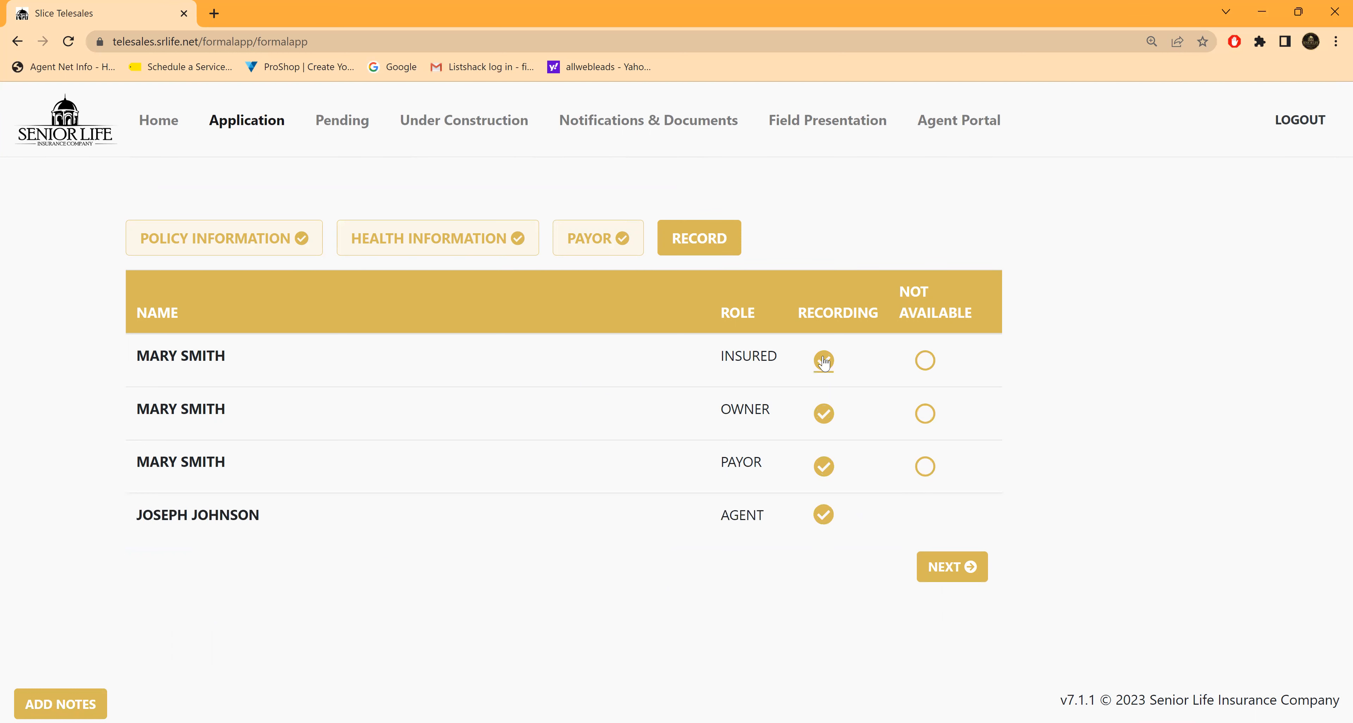
pyautogui.click(945, 567)
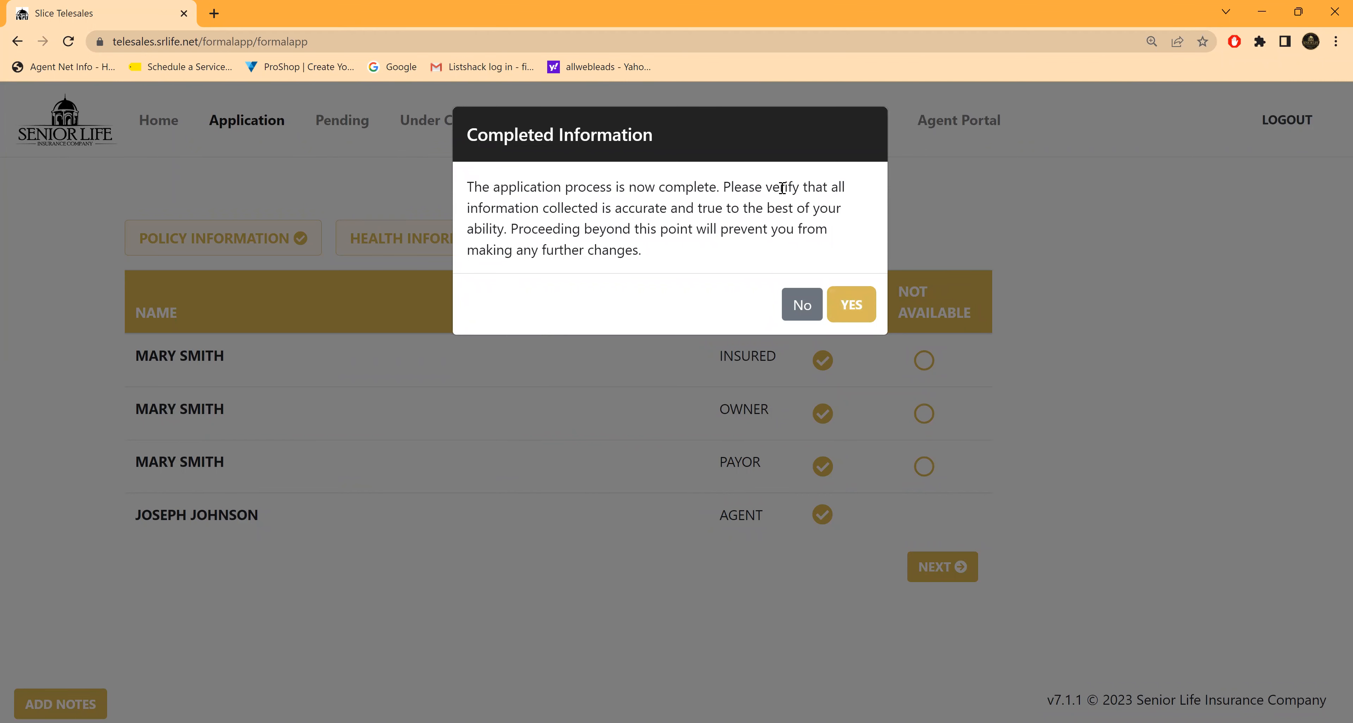
pyautogui.click(850, 307)
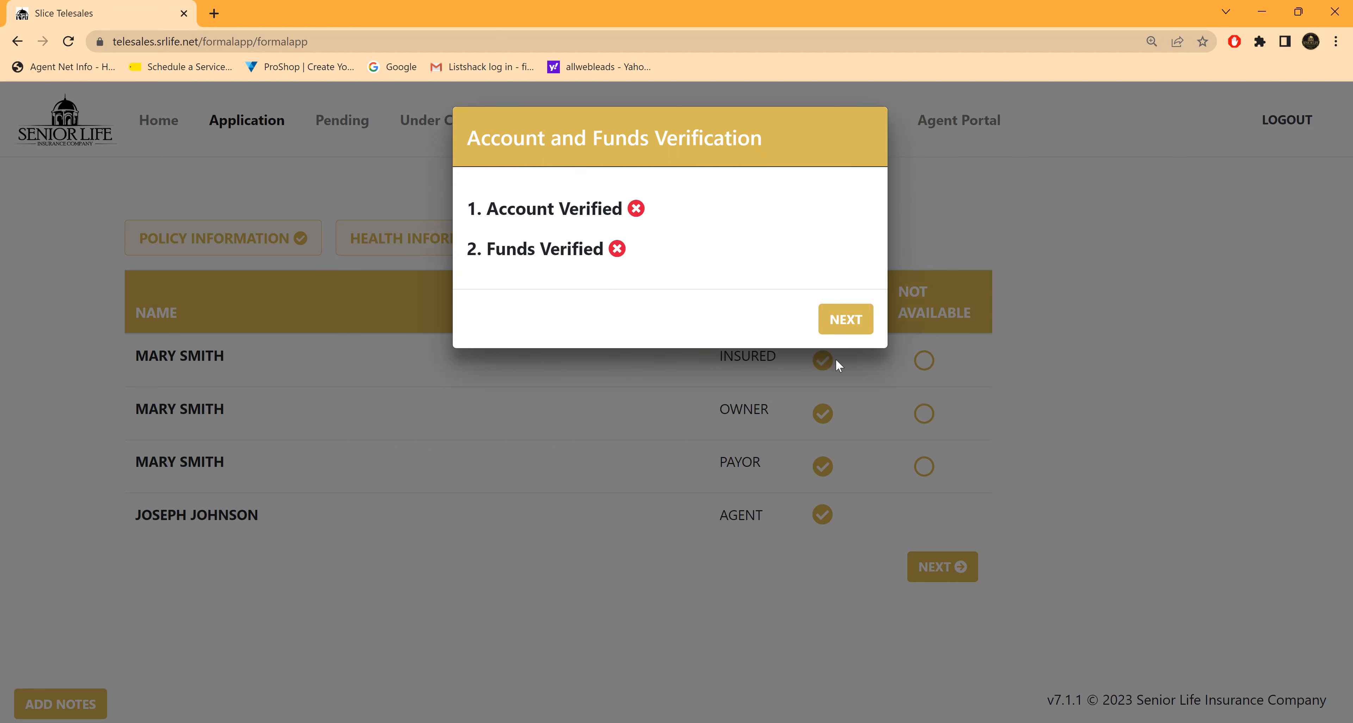
# Step: Continue past the account and funds verification without returning to the Payor section, and start the voice recording
pyautogui.click(843, 321)
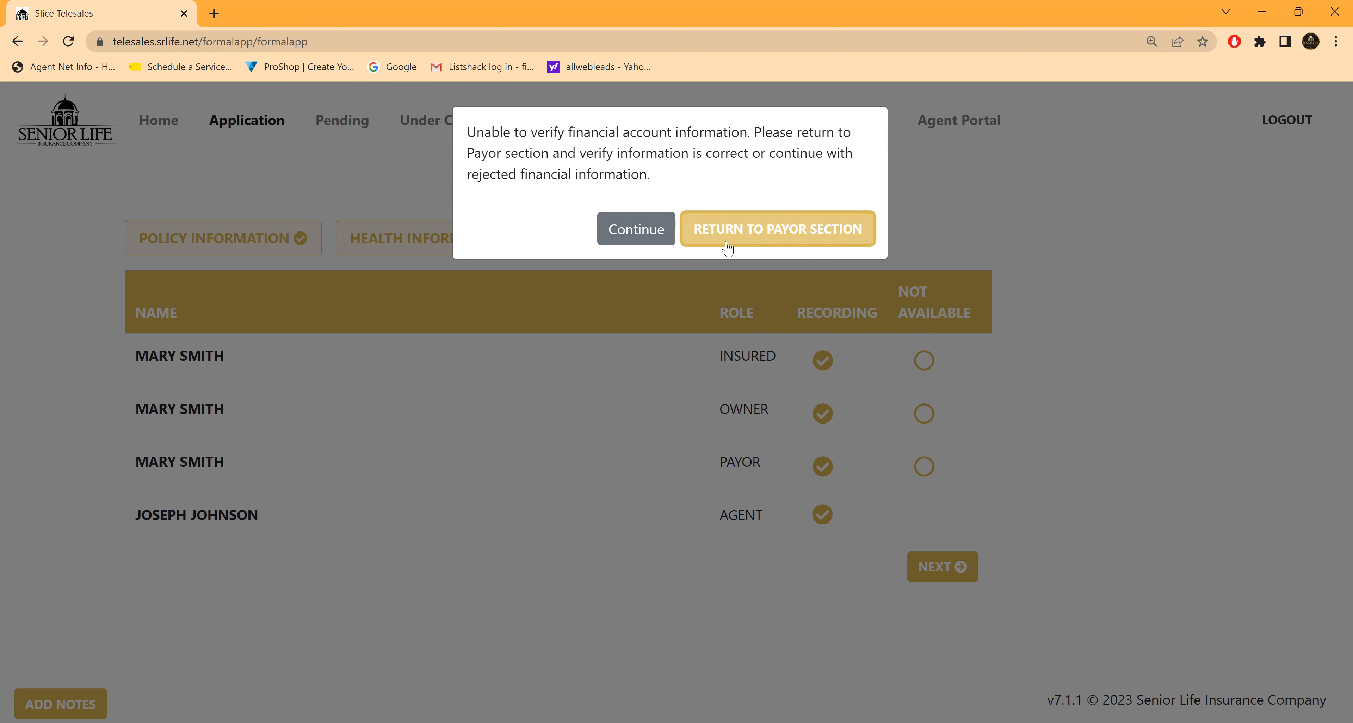
pyautogui.click(632, 231)
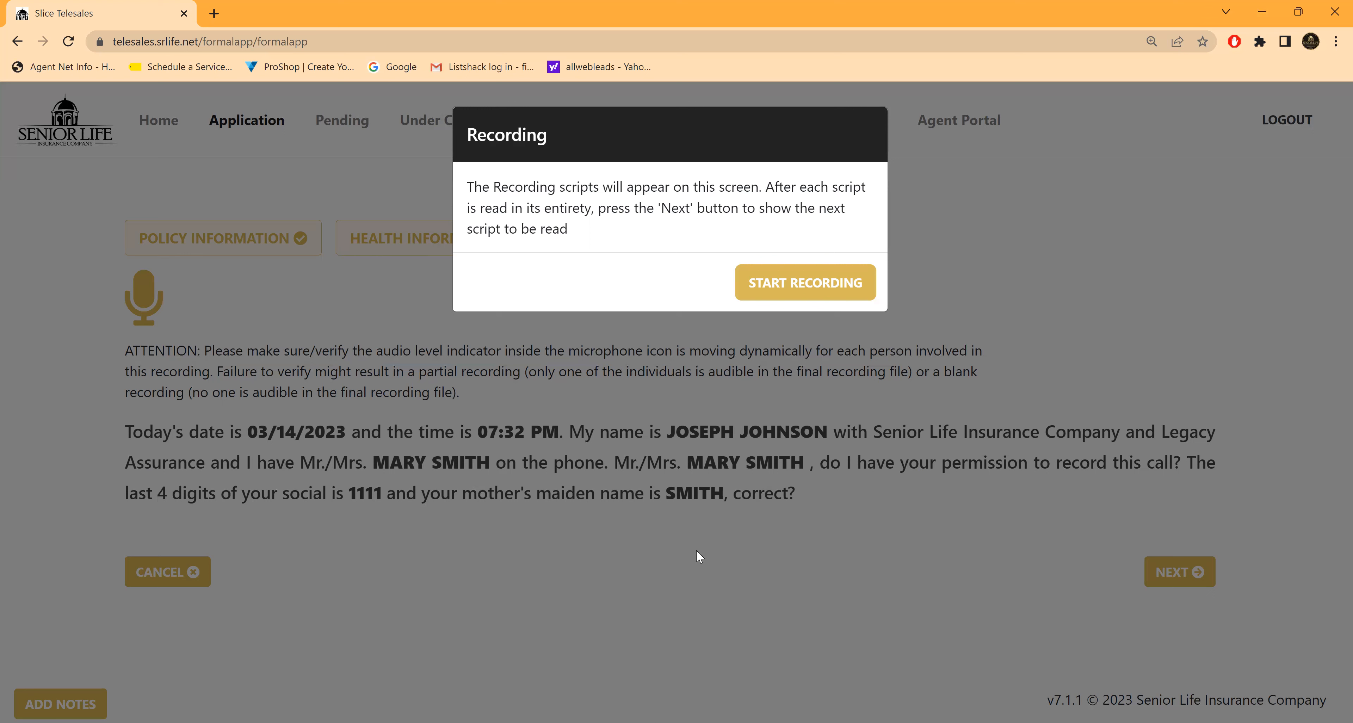
pyautogui.click(813, 288)
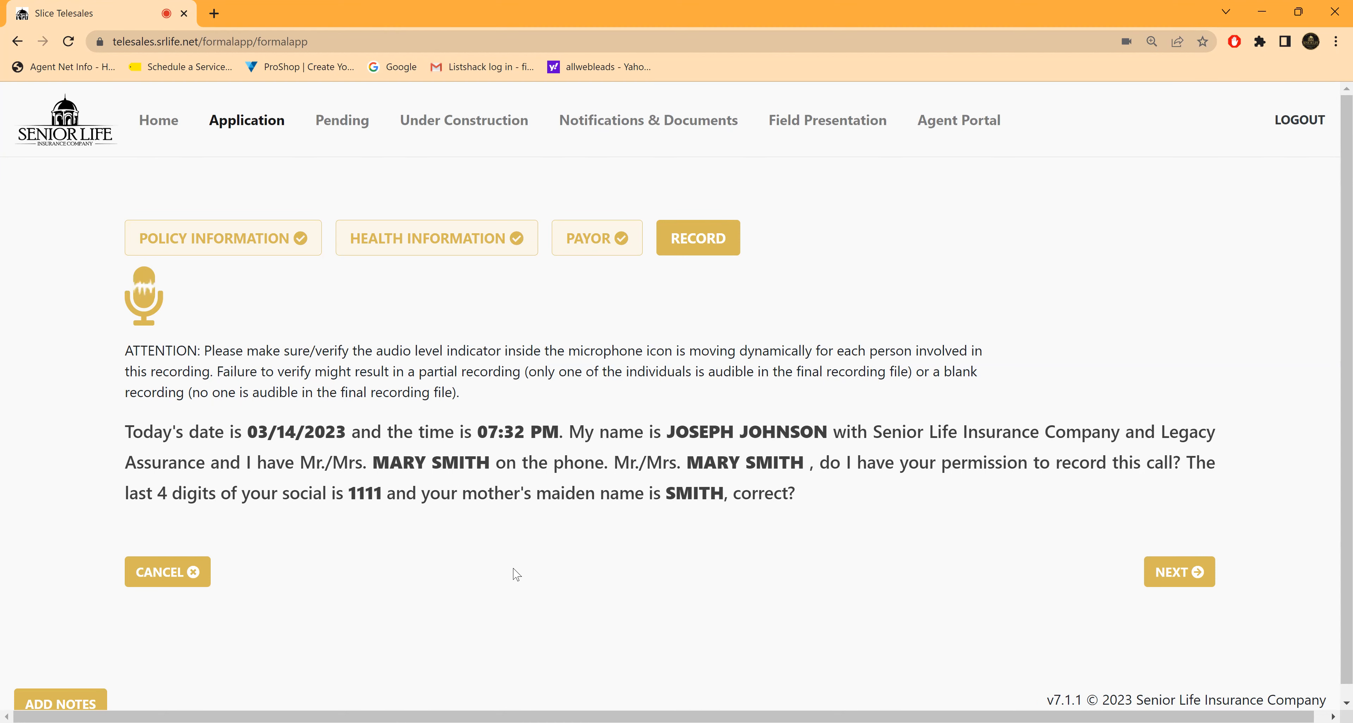
# Step: Advance the recording scripts through call permission, insured details, beneficiaries, and face value with monthly premium
pyautogui.scroll(-1, 508, 560)
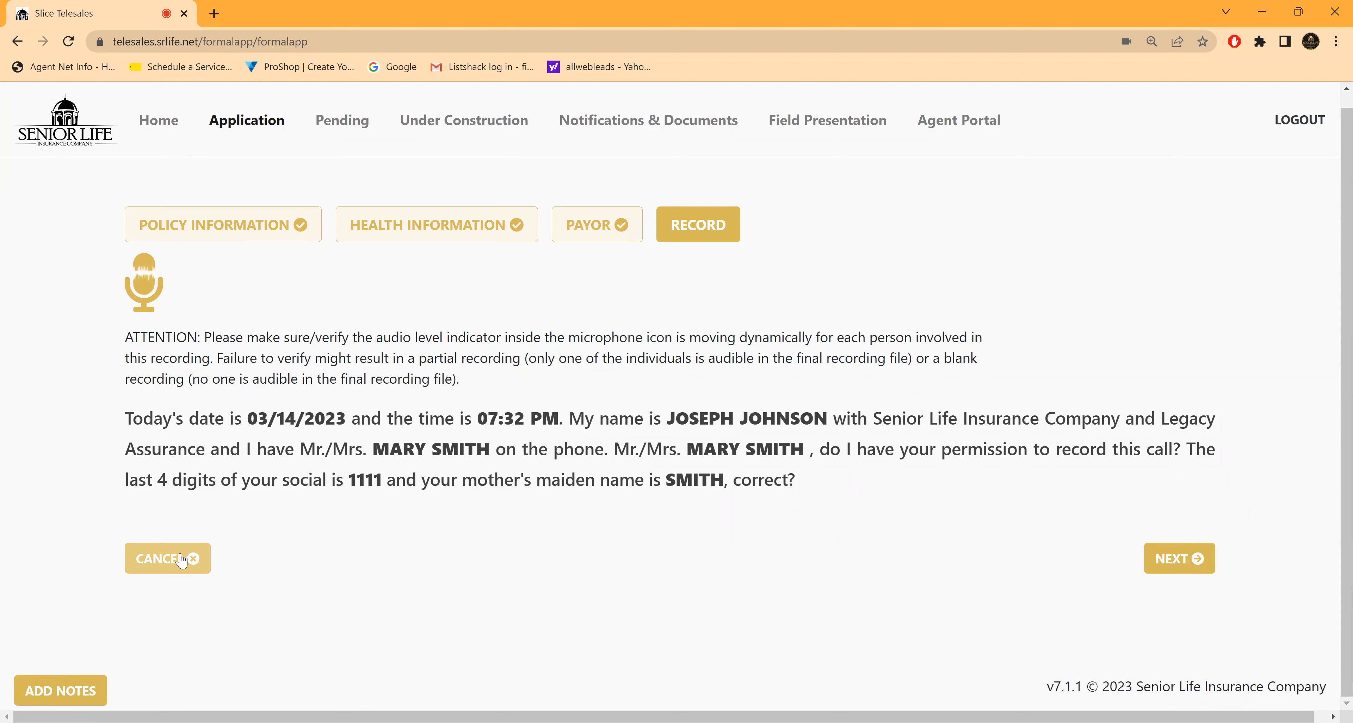
pyautogui.click(1162, 562)
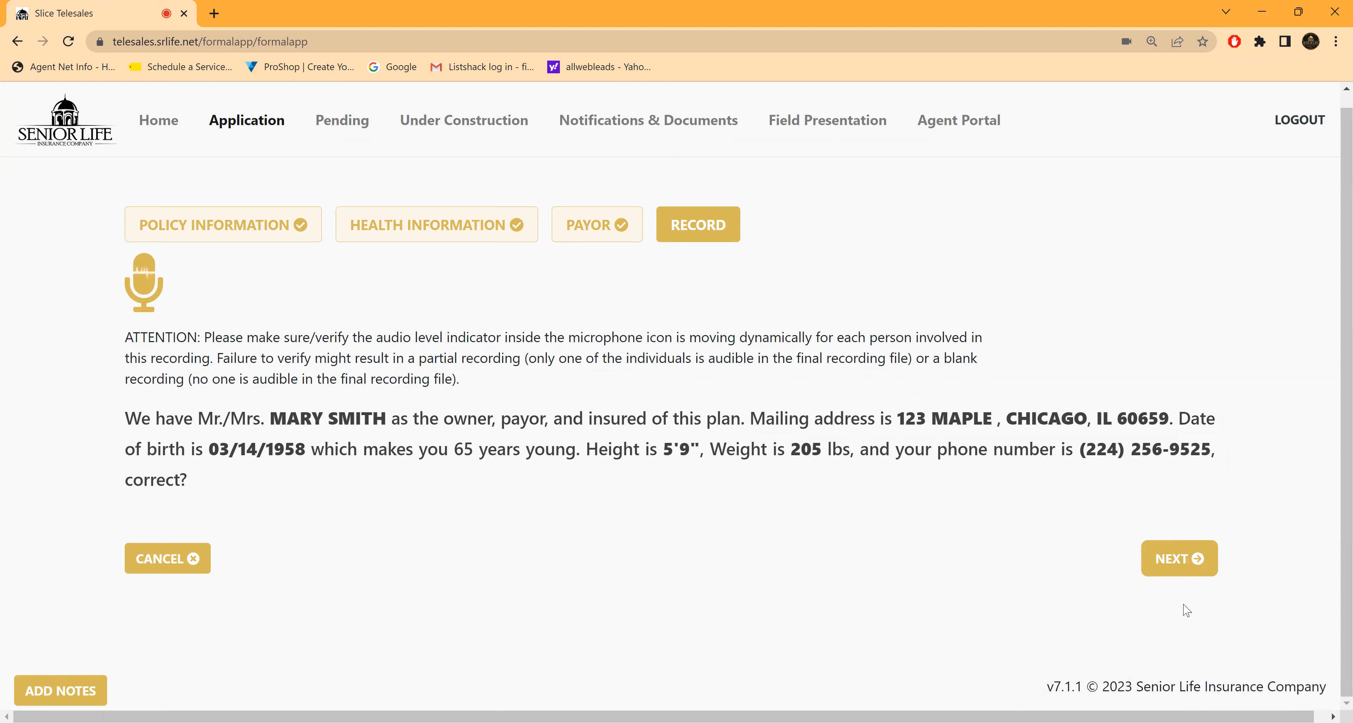
pyautogui.click(1171, 564)
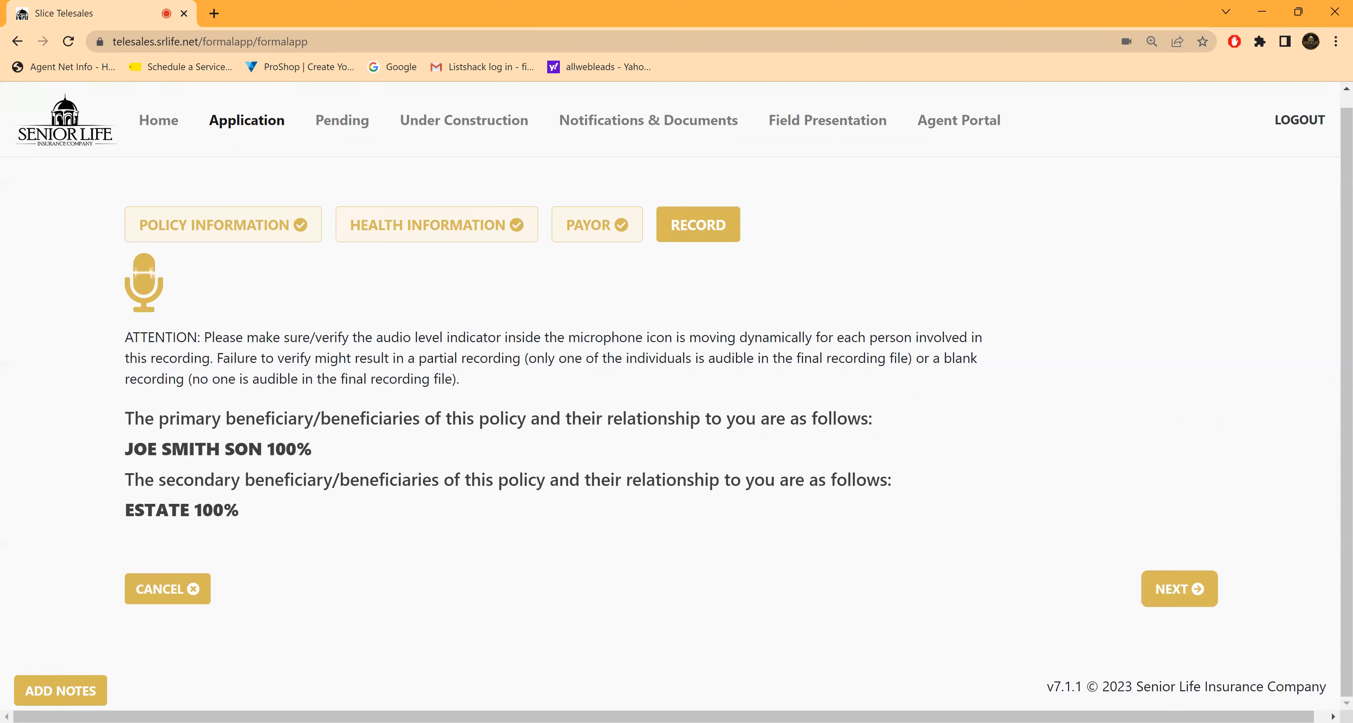
pyautogui.click(1174, 593)
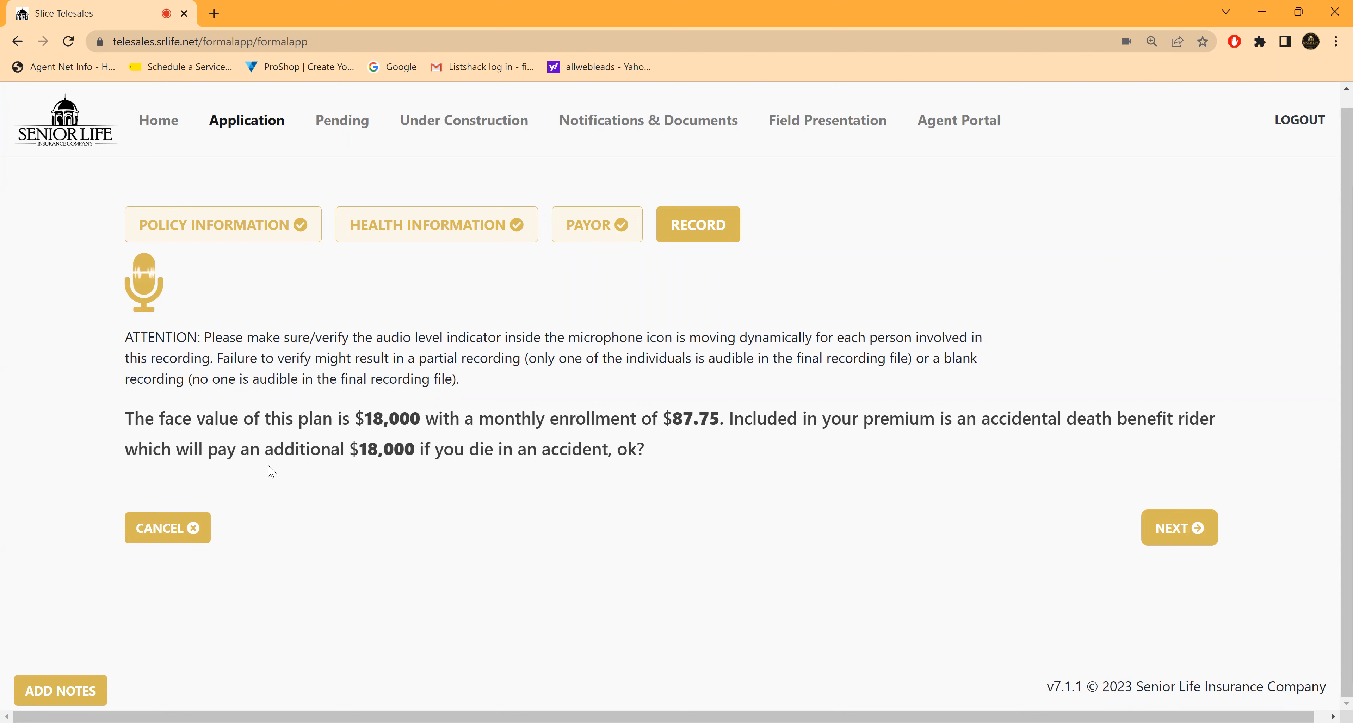
pyautogui.click(1179, 528)
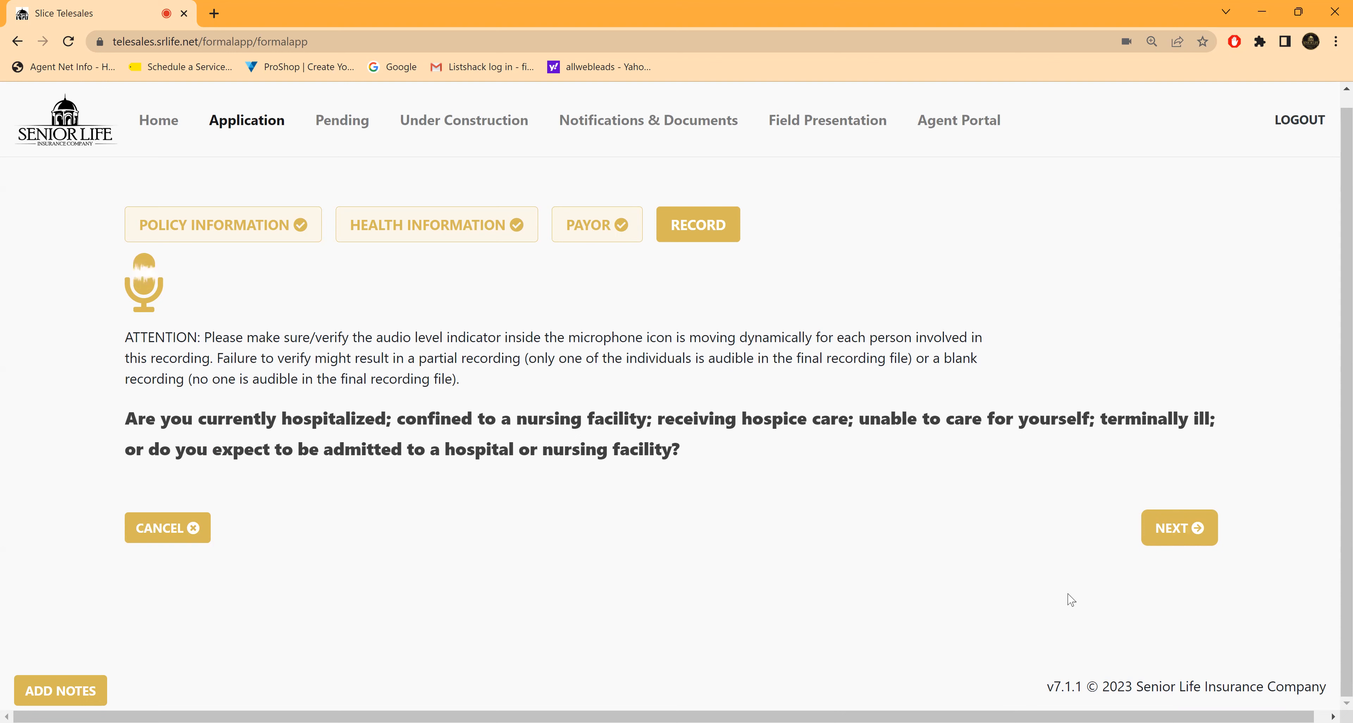
# Step: Advance the recording scripts through the health questions, from current hospitalization to drug, alcohol and arrest history
pyautogui.click(1167, 528)
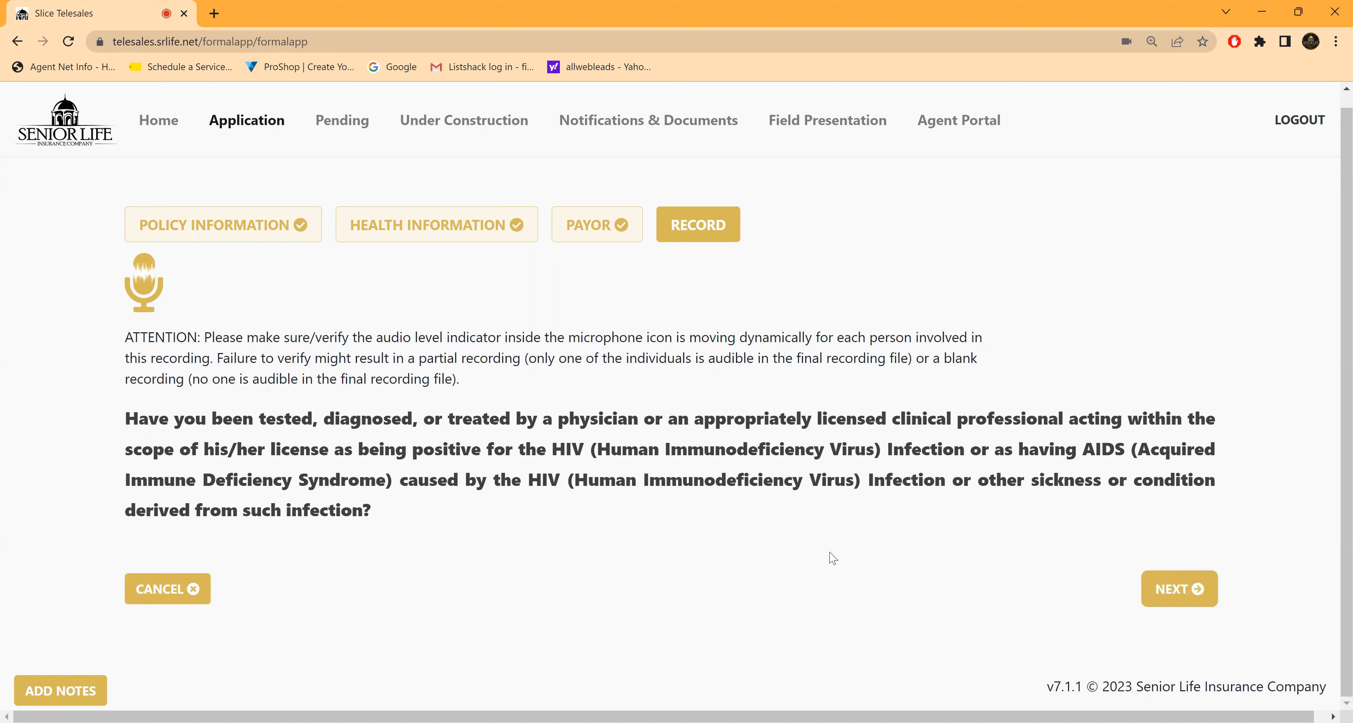
pyautogui.click(1174, 592)
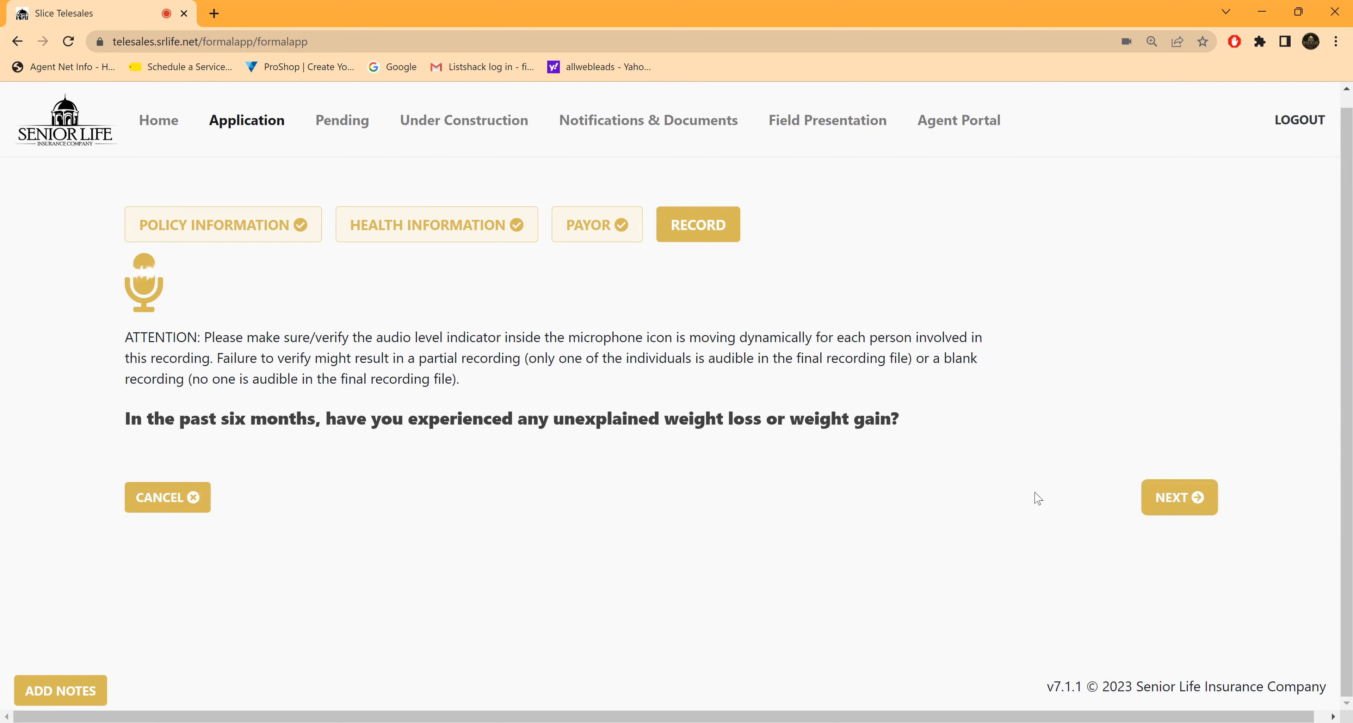
pyautogui.click(1174, 499)
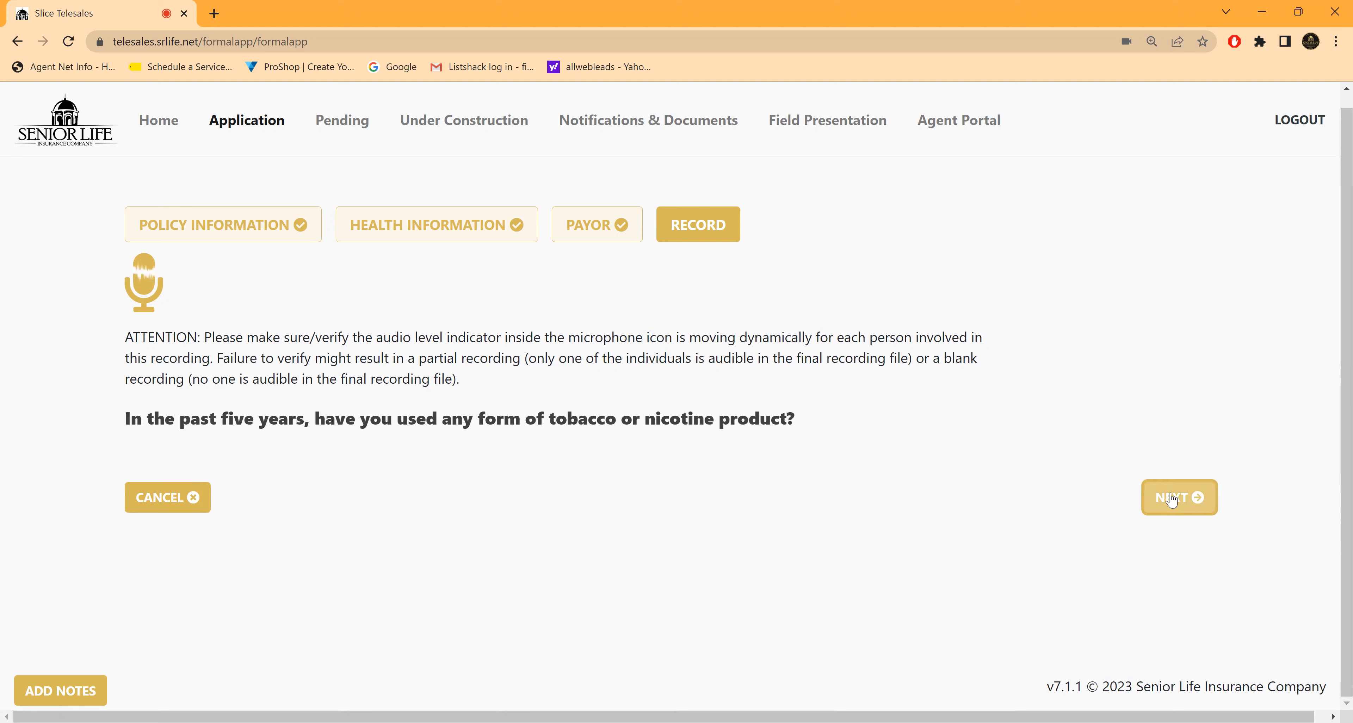
pyautogui.click(1172, 494)
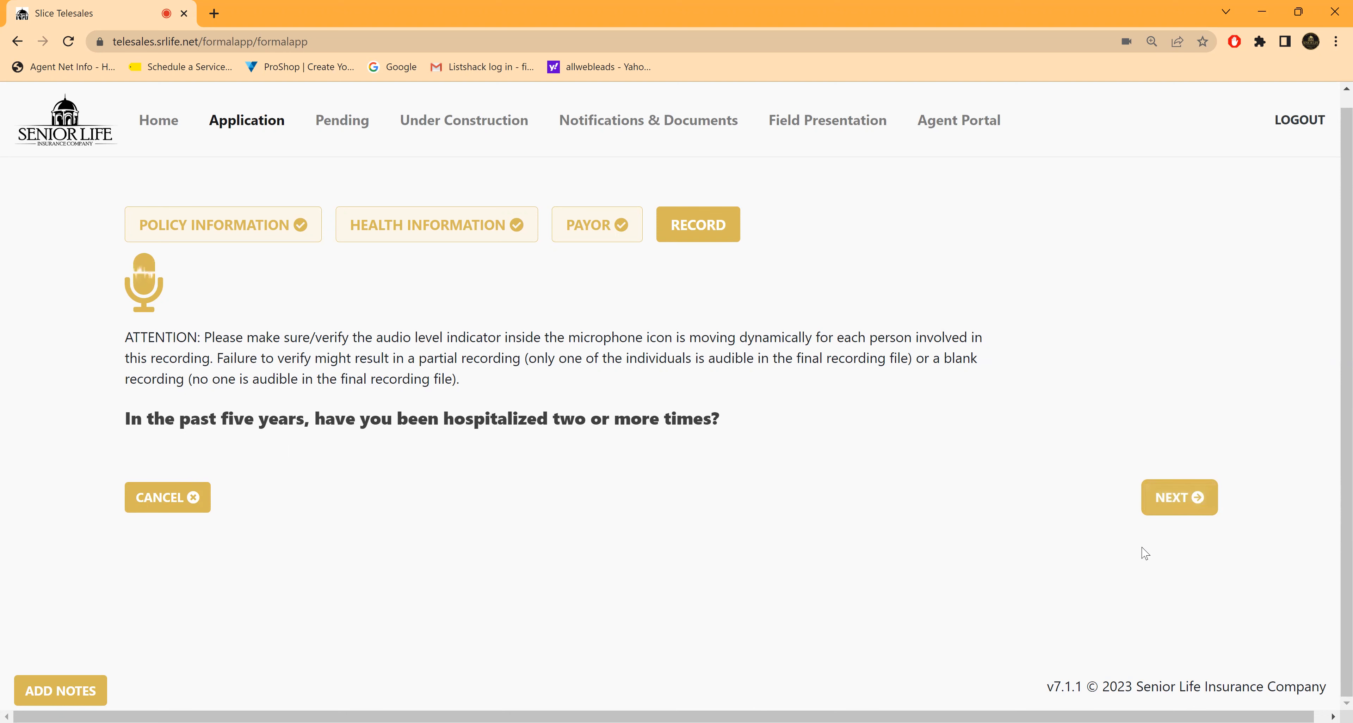
pyautogui.click(1165, 504)
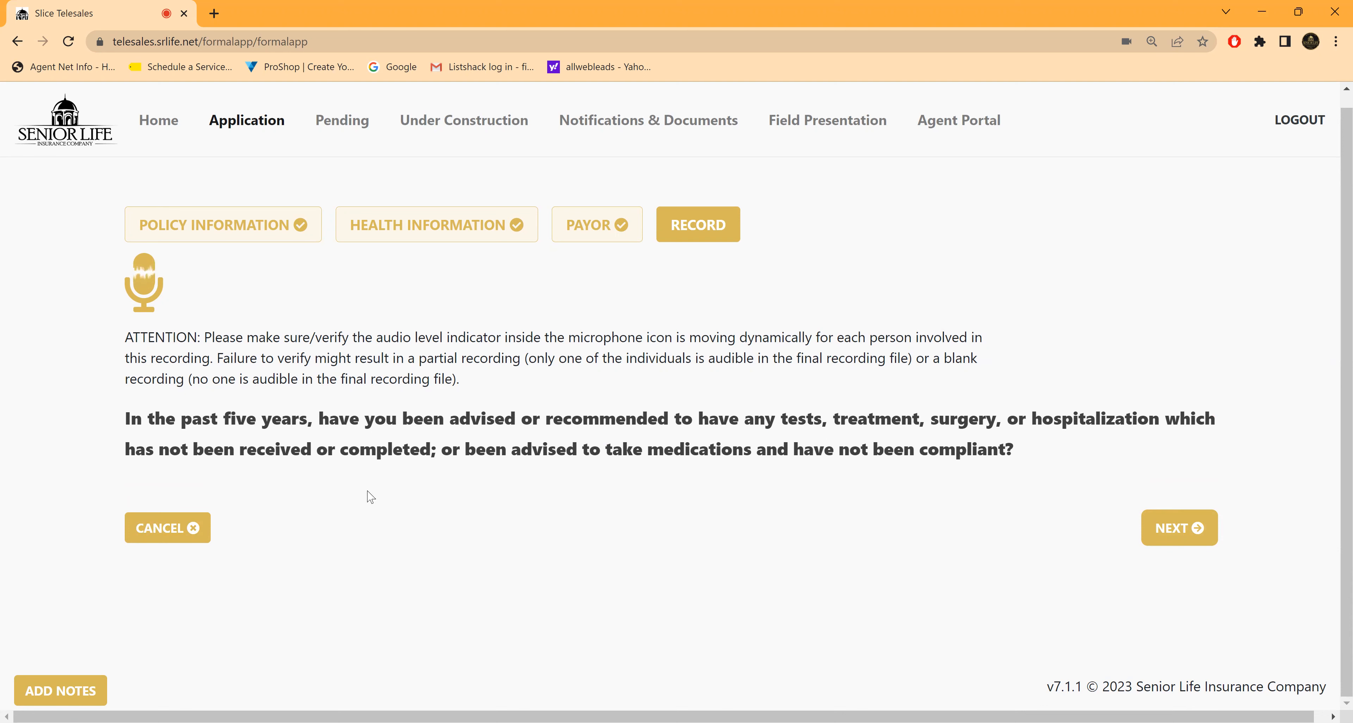
pyautogui.click(1184, 532)
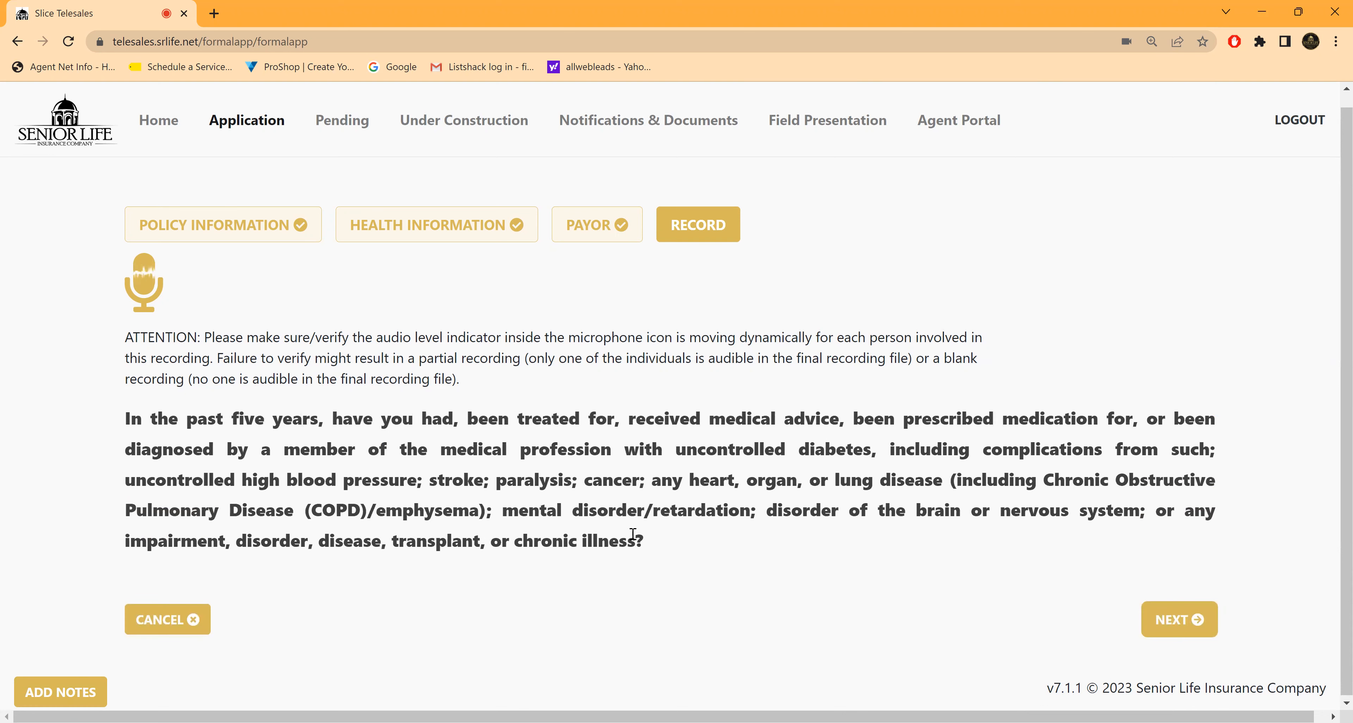
pyautogui.click(1175, 621)
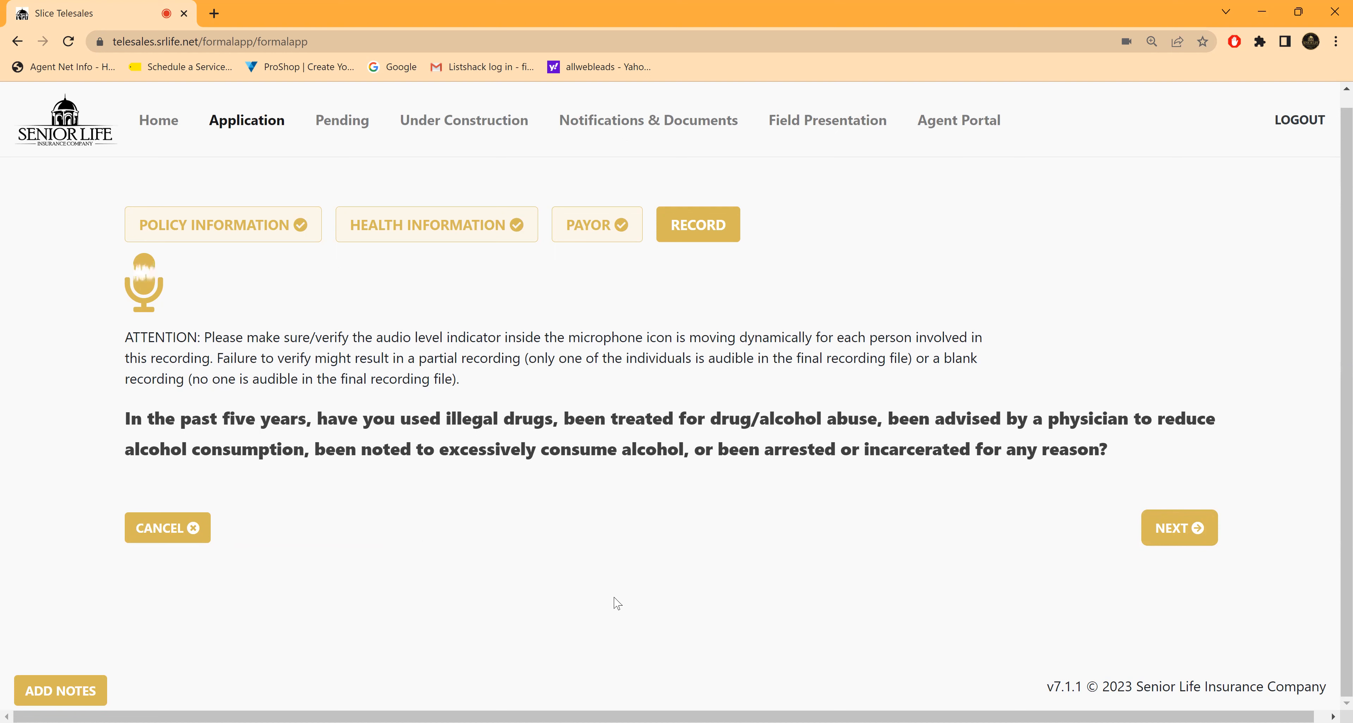
pyautogui.click(1179, 531)
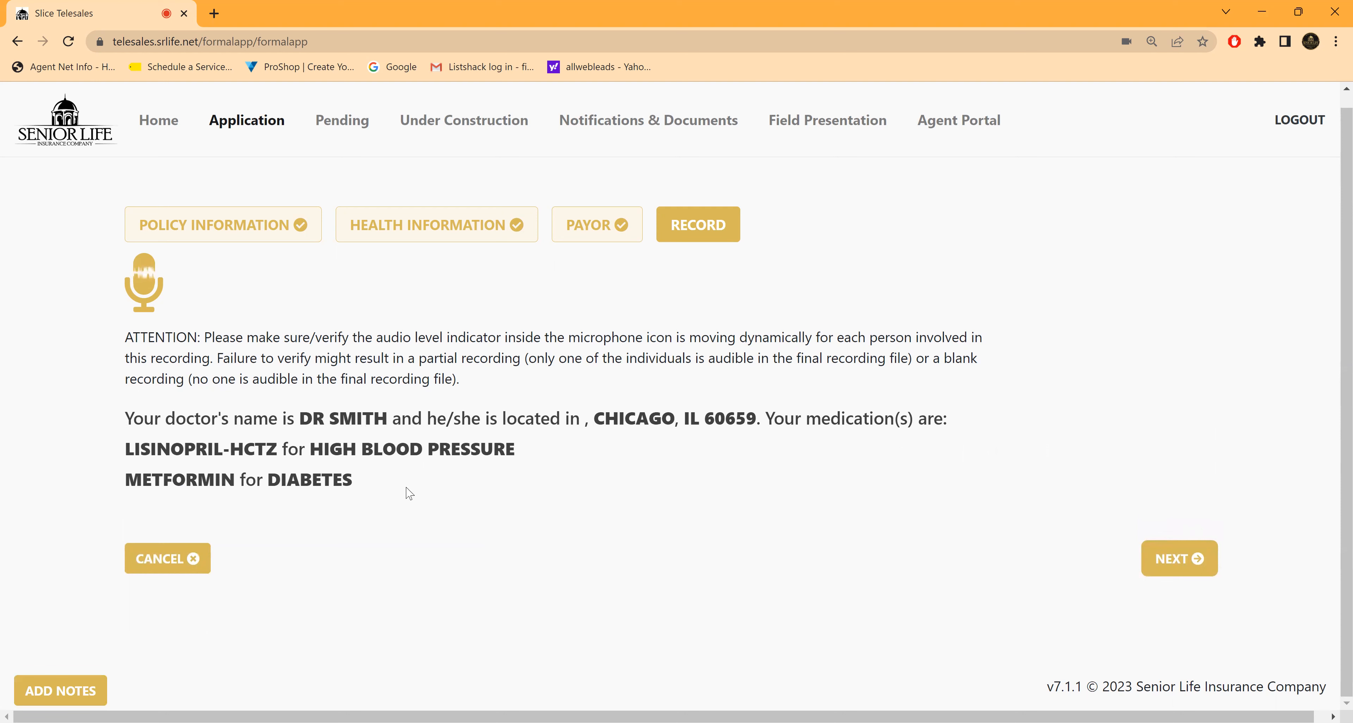
# Step: Advance the recording scripts through doctor and medications, automatic premium loan, insured's statement, and HIPAA authorization
pyautogui.click(1180, 564)
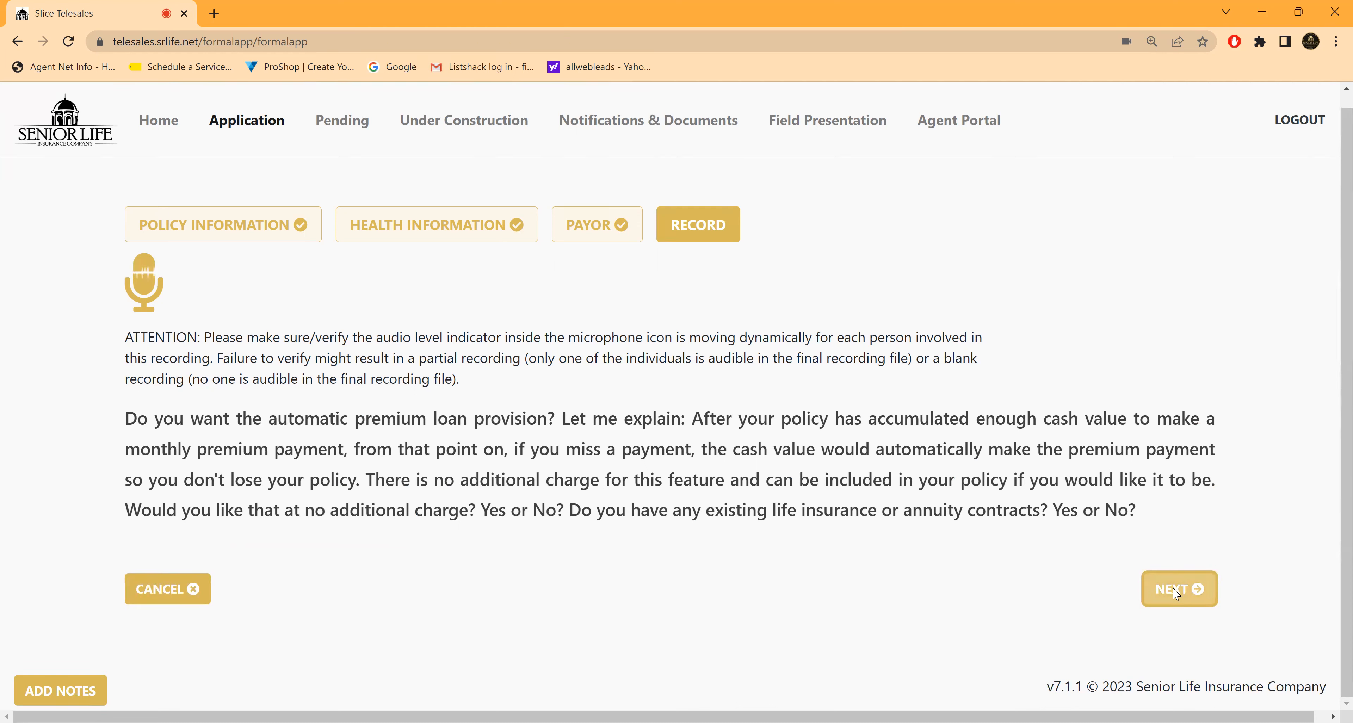
pyautogui.click(1175, 597)
pyautogui.scroll(-2, 767, 499)
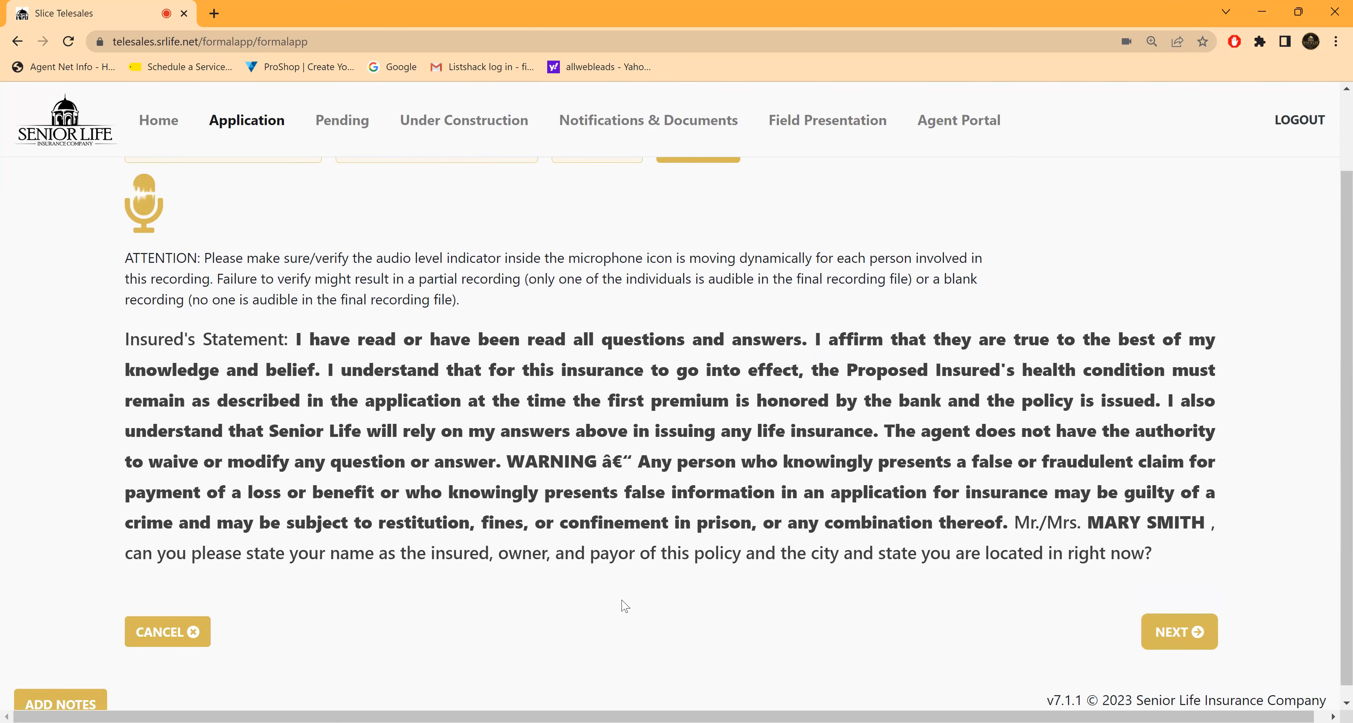
pyautogui.click(1174, 637)
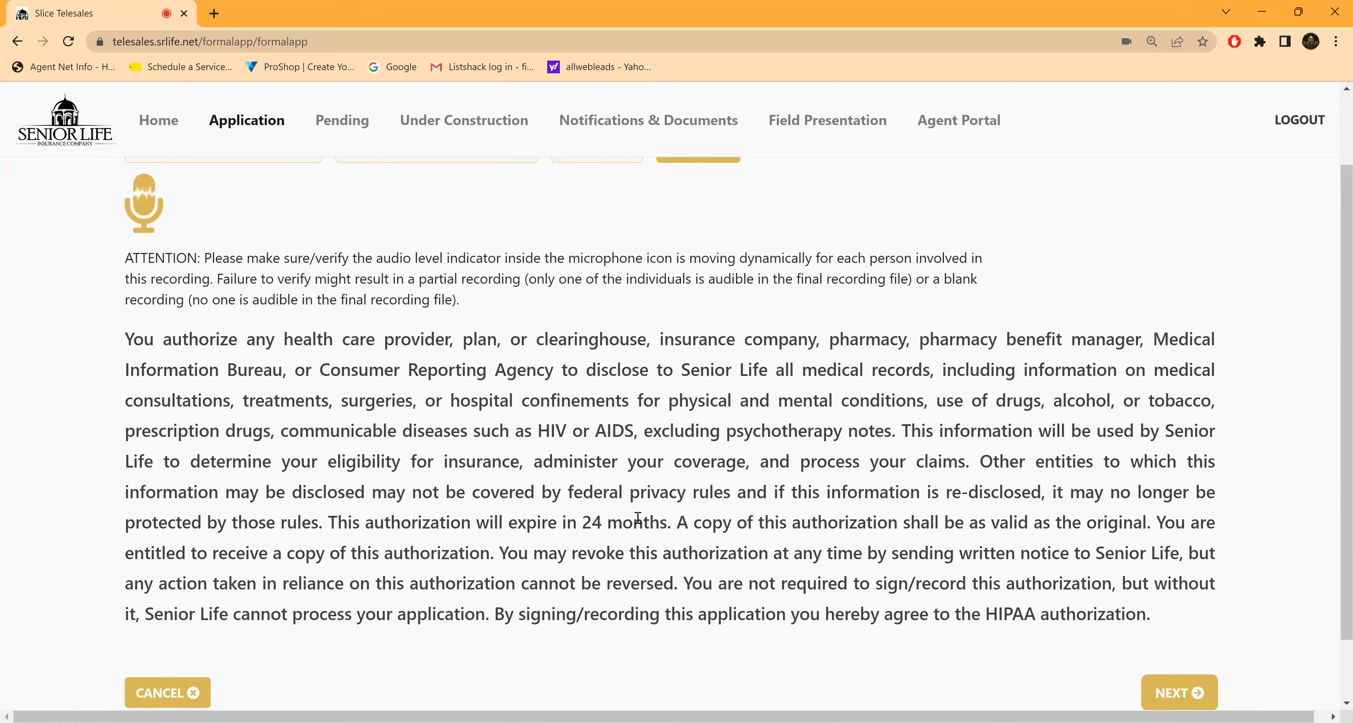
pyautogui.scroll(-1, 636, 517)
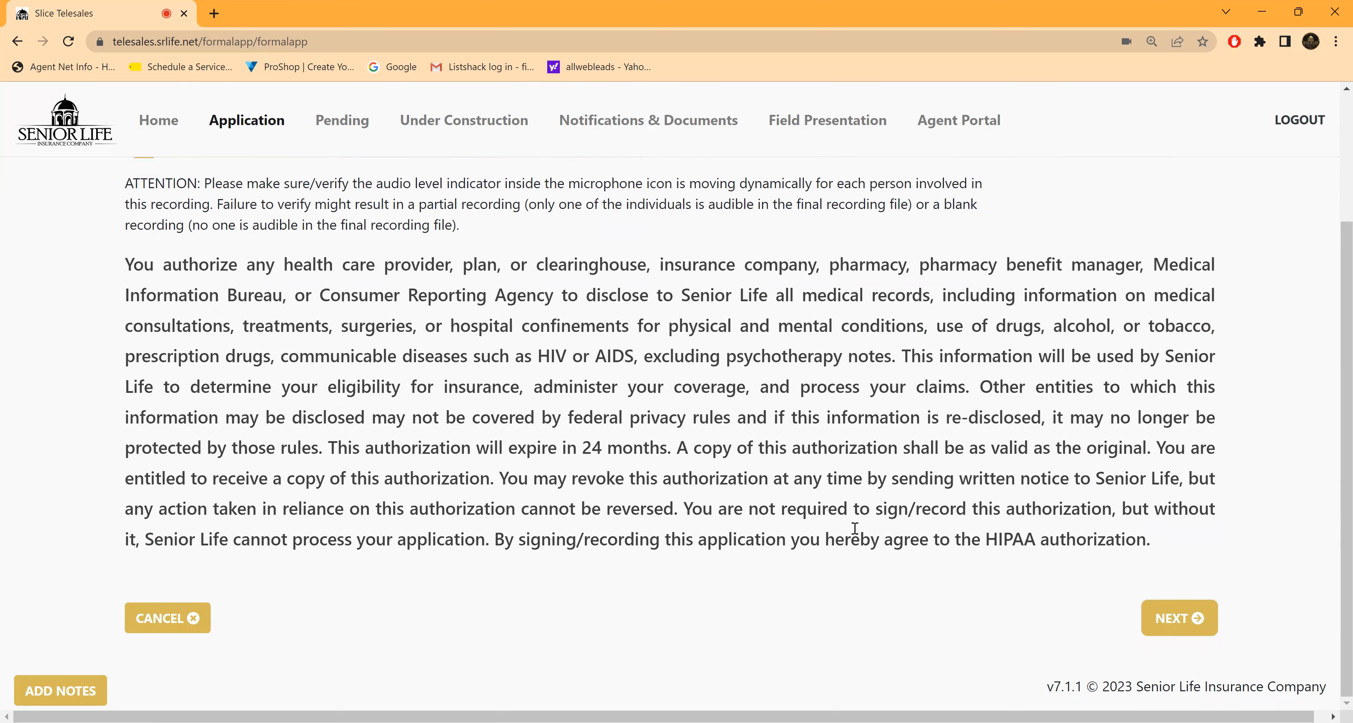
pyautogui.click(1197, 618)
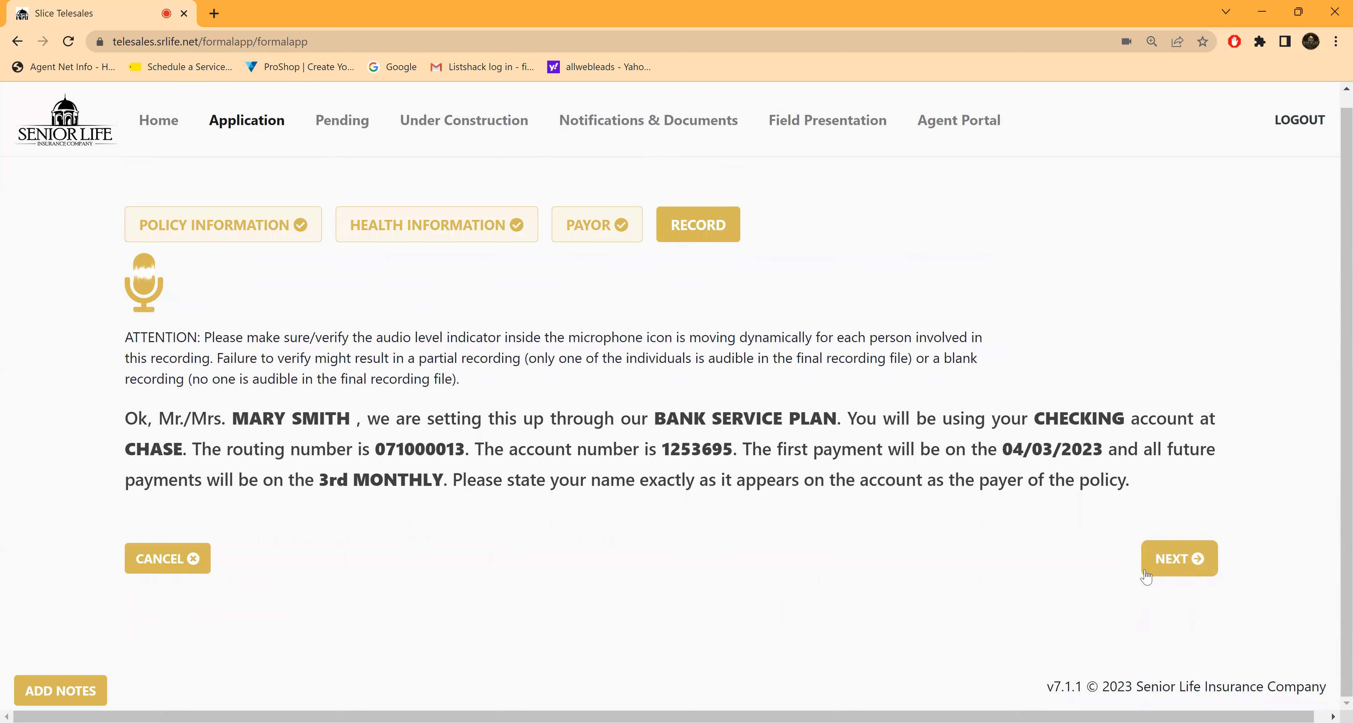
# Step: Finish the policy recording after the bank service plan and agent statement scripts, and start the Legacy Assurance recording
pyautogui.click(1162, 556)
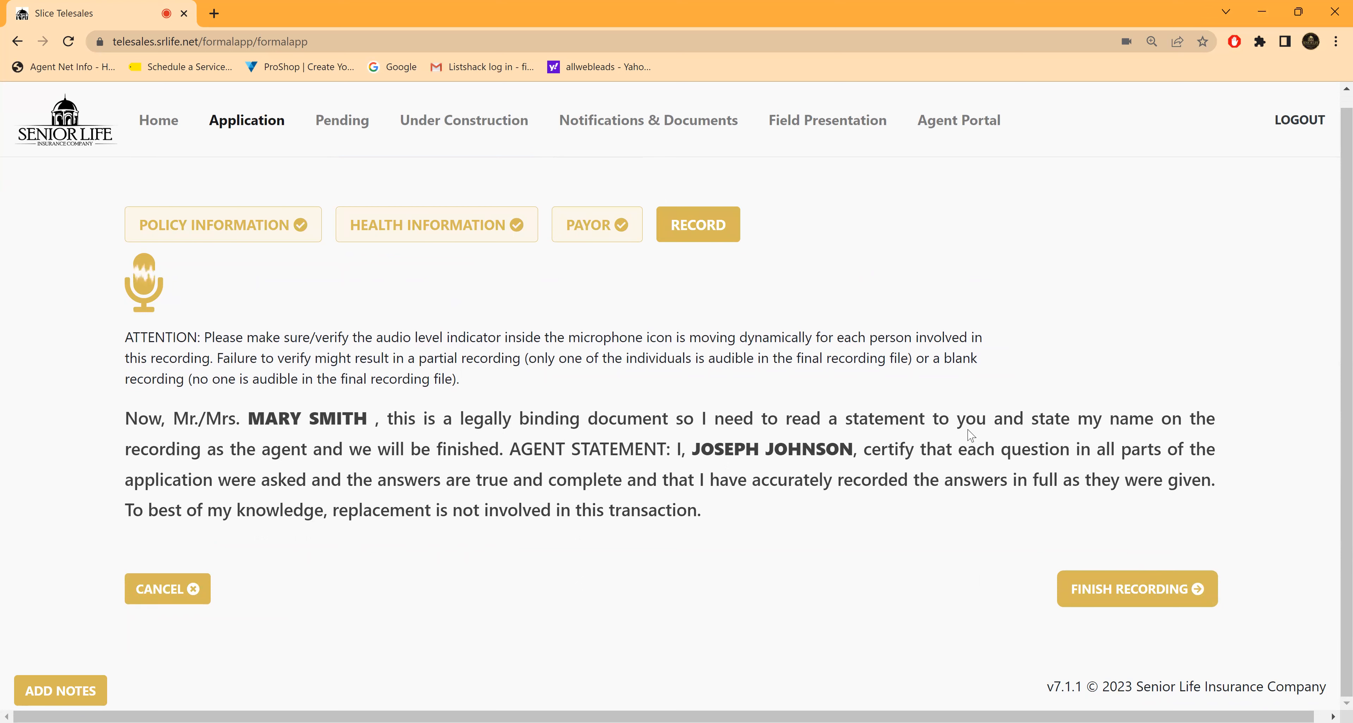
pyautogui.click(1117, 602)
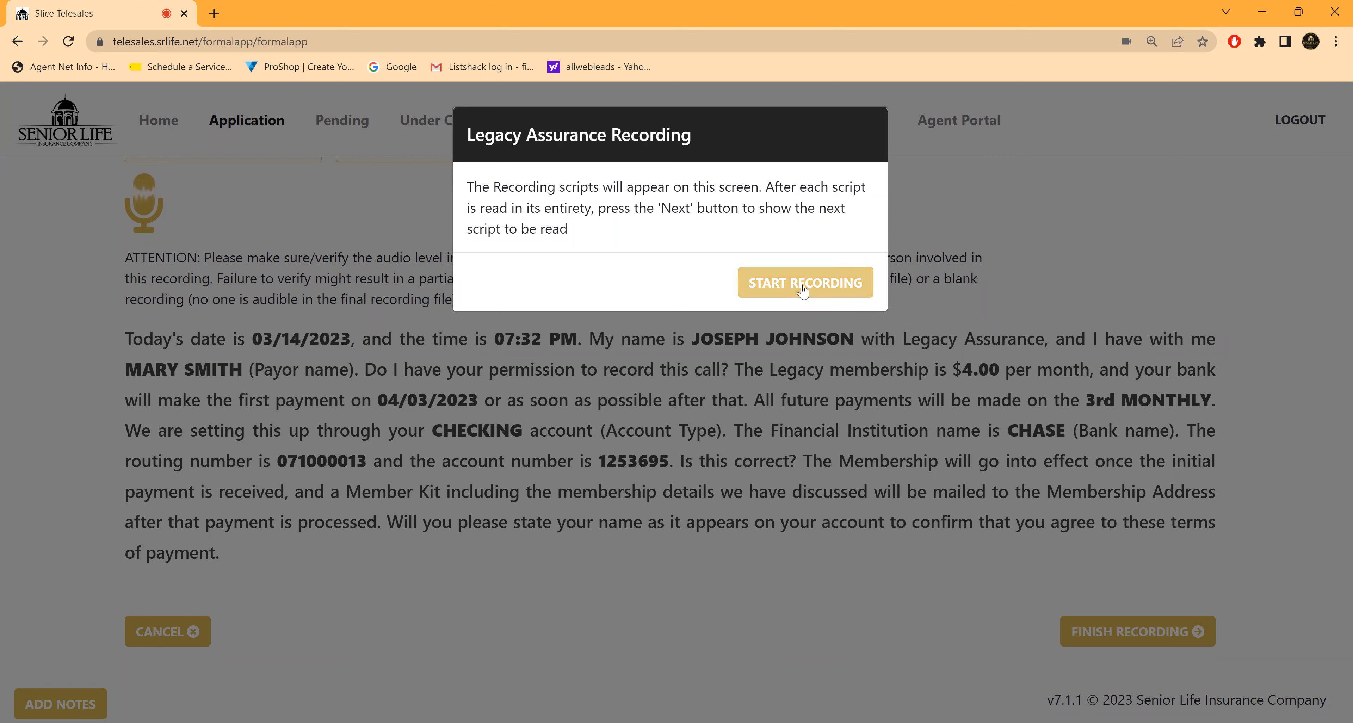
pyautogui.click(794, 290)
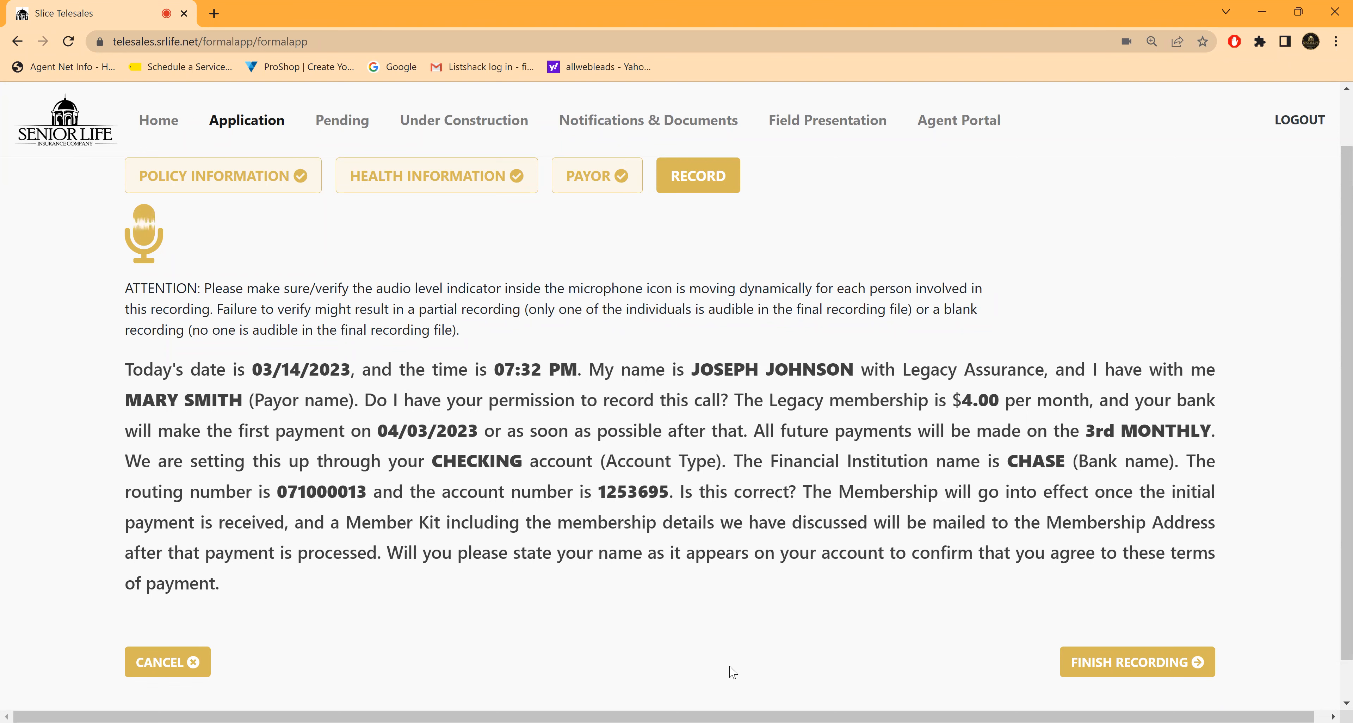
# Step: Cancel the Legacy Assurance recording and go back to the recording participants list
pyautogui.scroll(-1, 752, 588)
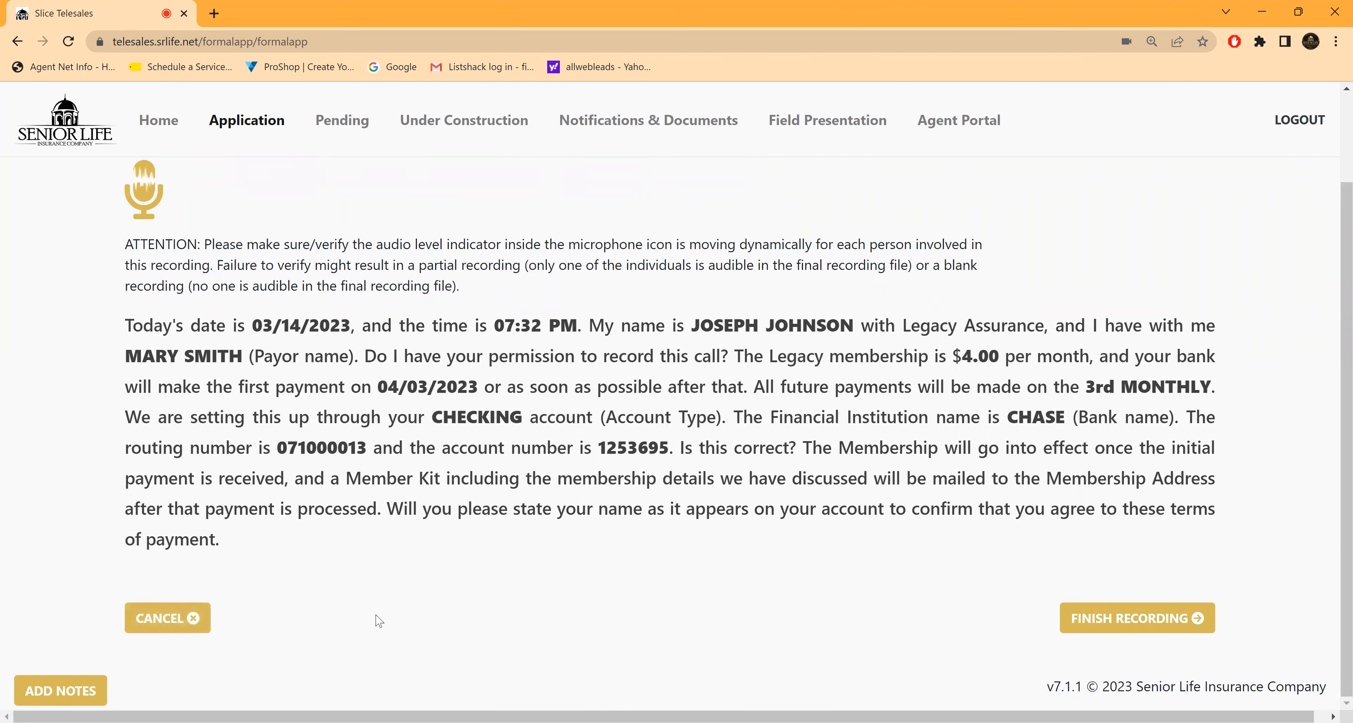
pyautogui.click(166, 619)
pyautogui.click(166, 619)
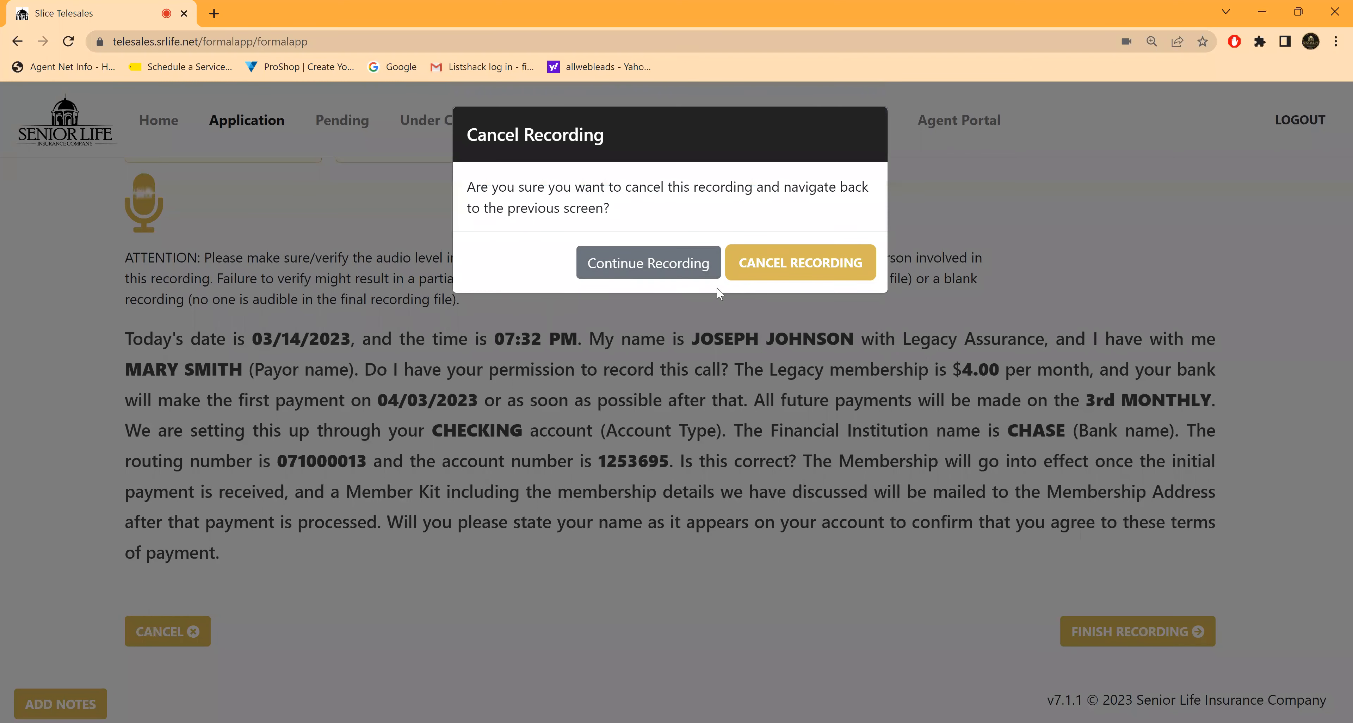
pyautogui.click(808, 267)
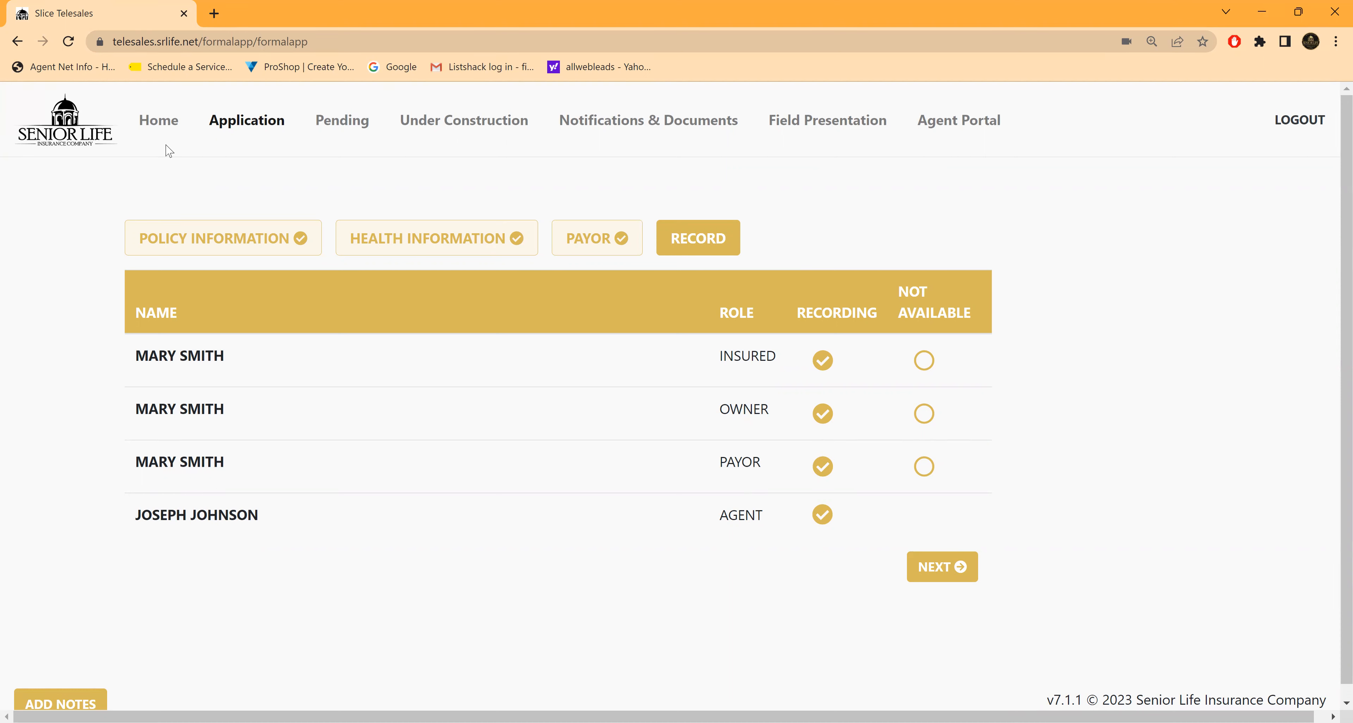
# Step: Review the Pending applications and the Under Construction list of incomplete applications, and return to the home page
pyautogui.click(159, 122)
pyautogui.click(702, 386)
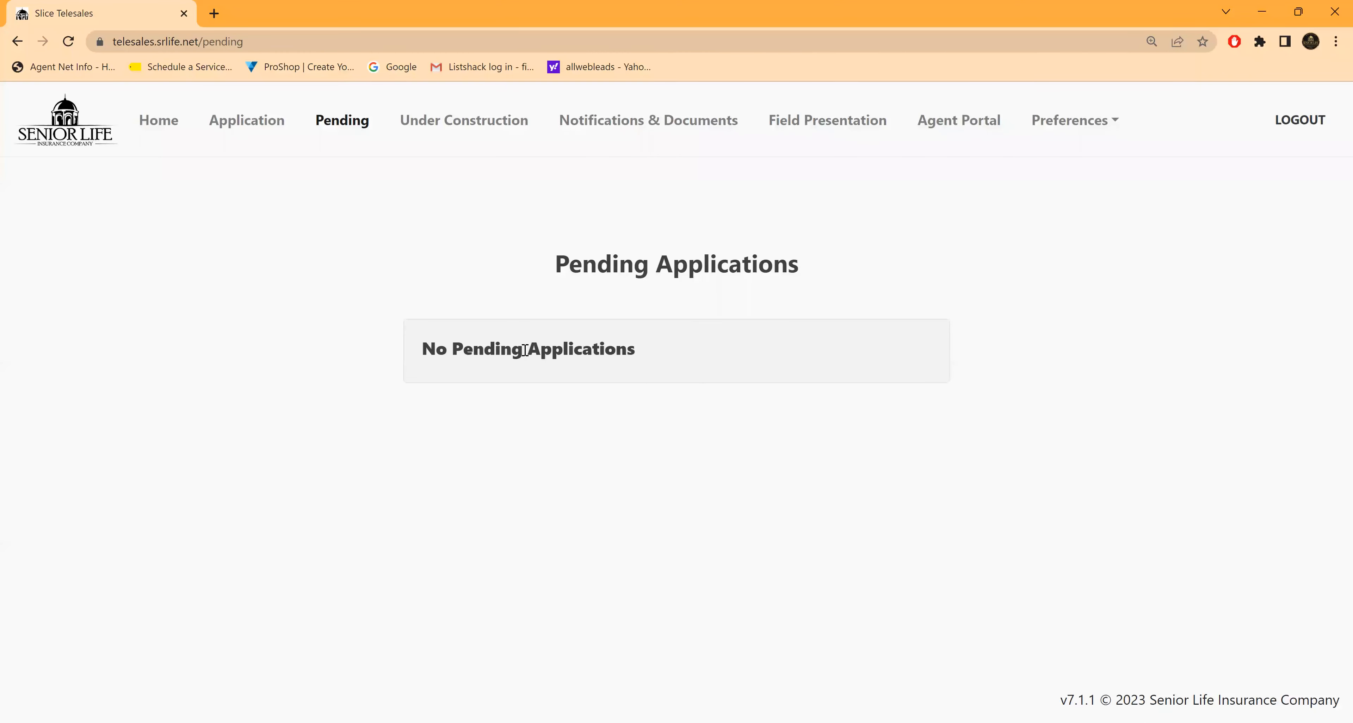
pyautogui.click(151, 122)
pyautogui.click(934, 406)
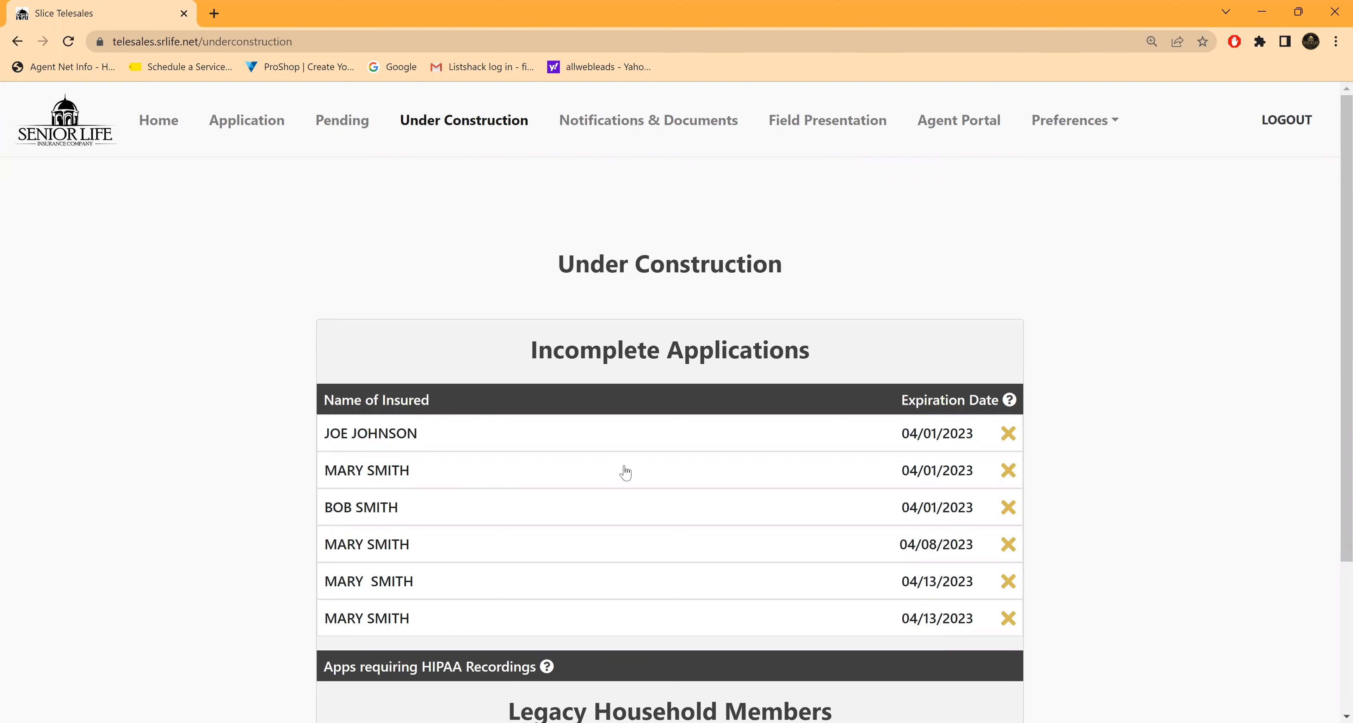
pyautogui.scroll(-1, 622, 477)
pyautogui.scroll(1, 622, 477)
pyautogui.click(162, 128)
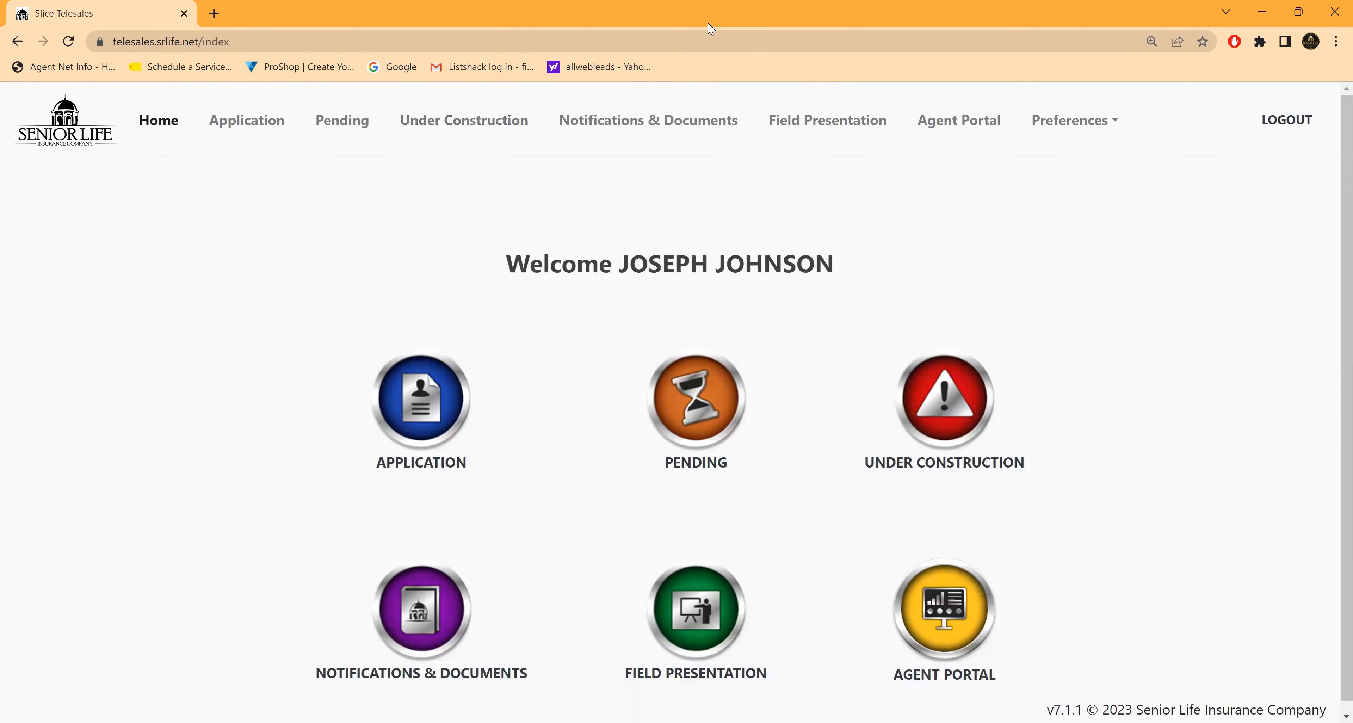